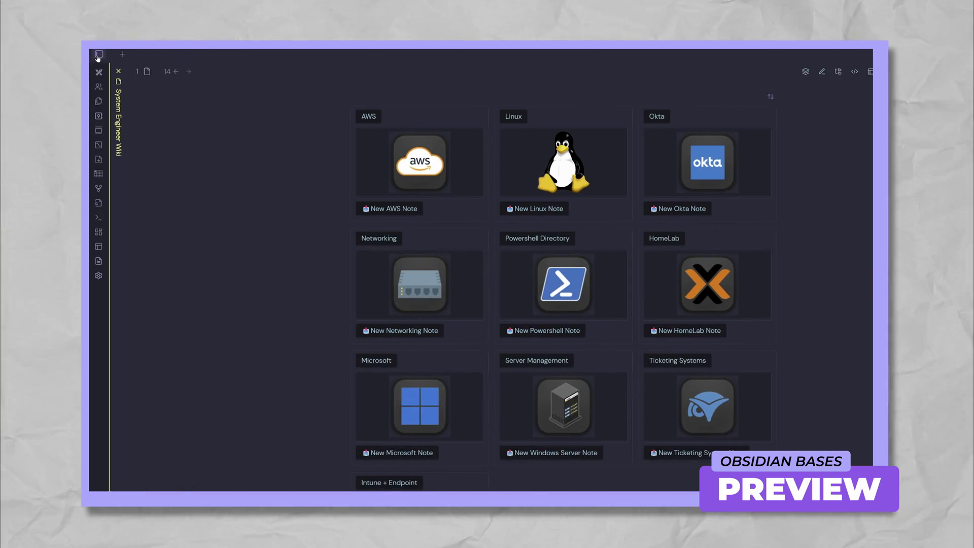
Step: Expand 03 Spaces in the file tree and check the Powershell Scripts base's filter options
{"action": "left_click", "coordinate": [98, 56]}
{"action": "left_click", "coordinate": [146, 136]}
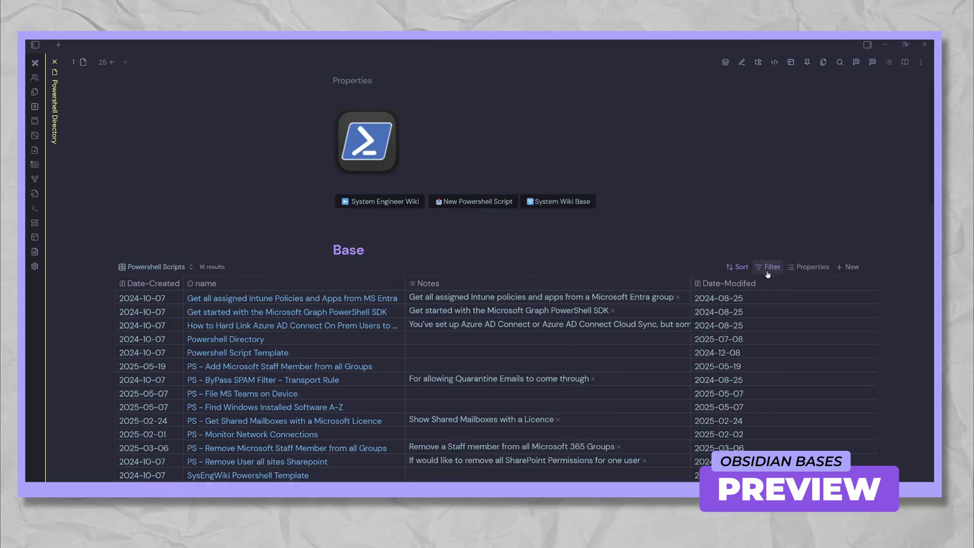
{"action": "left_click", "coordinate": [775, 266]}
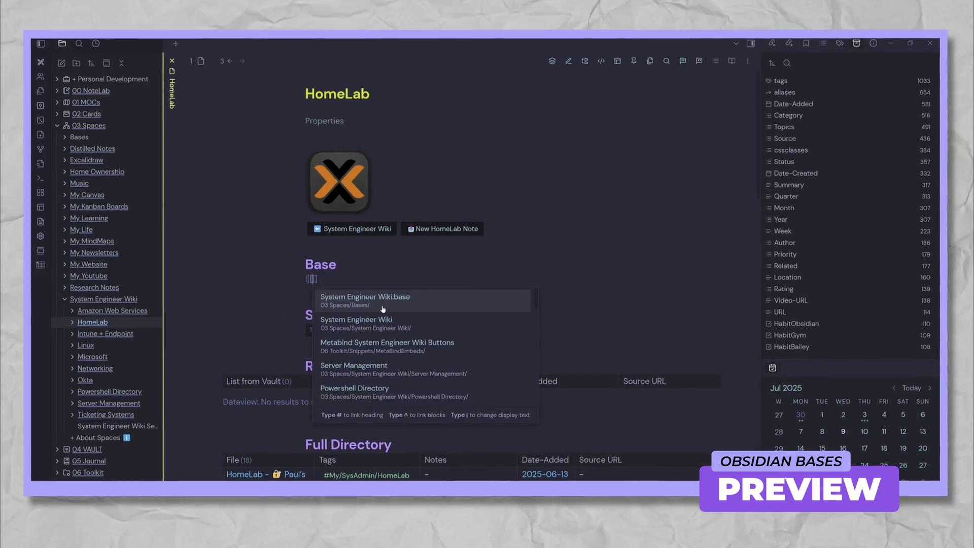
Step: Embed ![[System Engineer Wiki.base]] in the HomeLab note and add # to target a specific view
{"action": "left_click", "coordinate": [384, 303]}
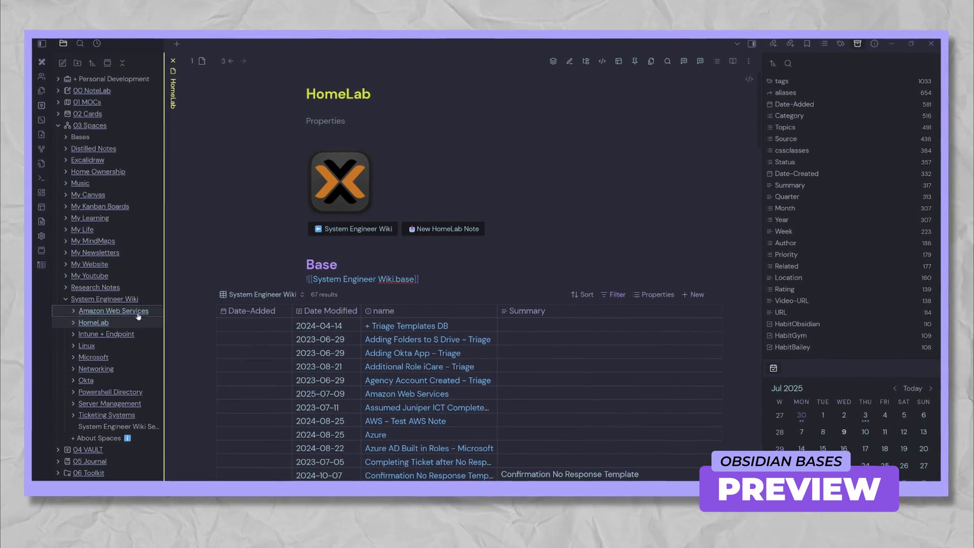
{"action": "key", "text": "Left"}
{"action": "key", "text": "Left"}
{"action": "type", "text": "#"}
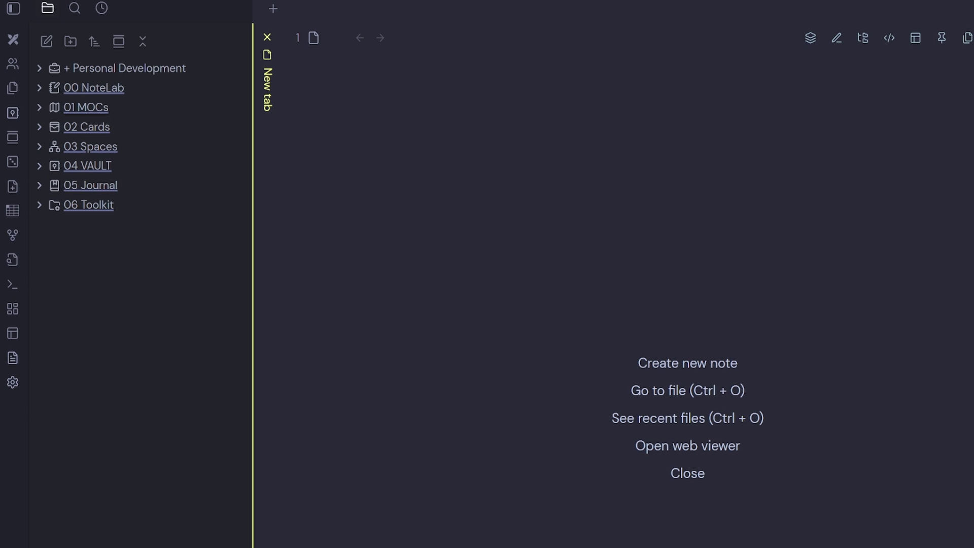
Step: Expand 03 Spaces to reveal Bases, System Engineer Wiki and the other space folders
{"action": "left_click", "coordinate": [40, 148]}
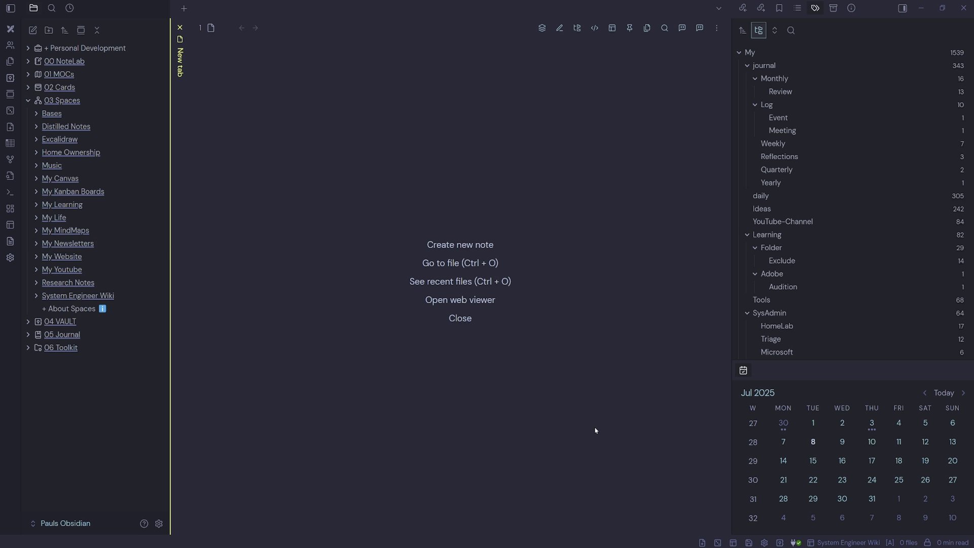
Step: Switch to the System Engineer Wiki workspace from the status-bar workspace list
{"action": "left_click", "coordinate": [848, 542]}
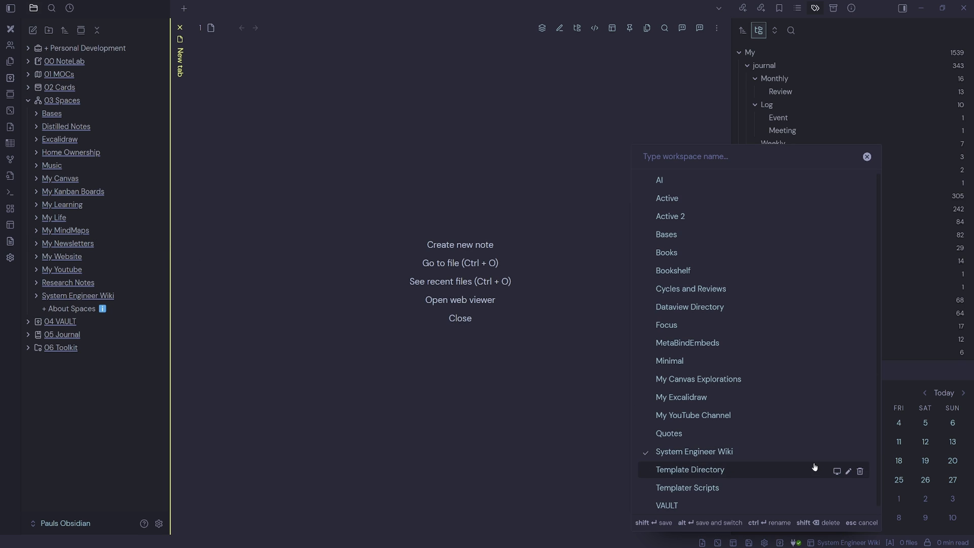
{"action": "left_click", "coordinate": [690, 454]}
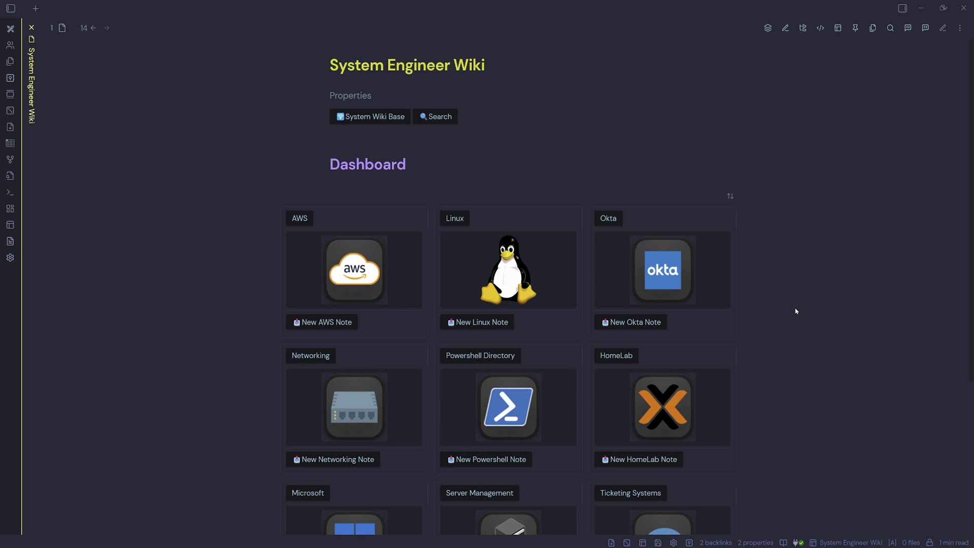
{"action": "scroll", "coordinate": [796, 315], "scroll_direction": "down", "scroll_amount": 3}
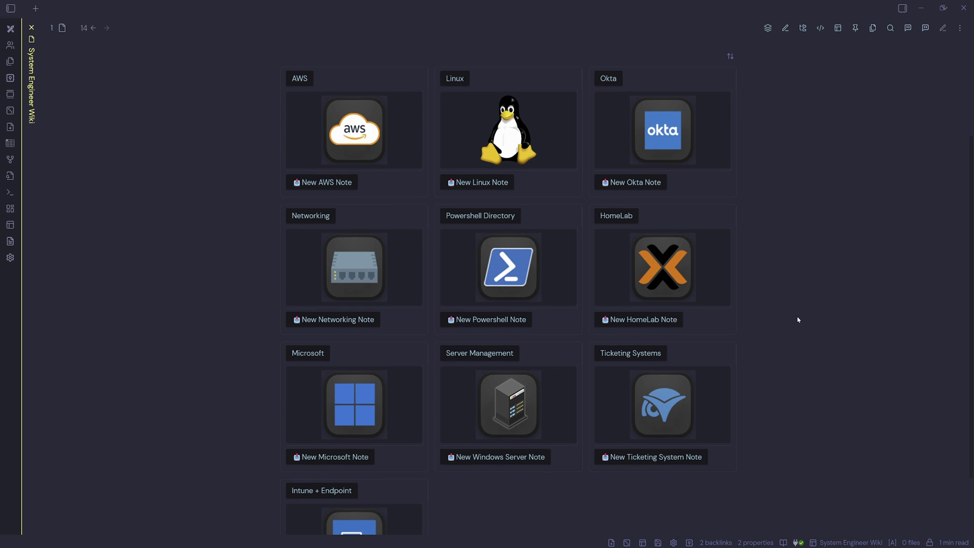
Step: Expand 03 Spaces > System Engineer Wiki, hide the sidebar, then show the dashboard cards' sort options
{"action": "left_click", "coordinate": [5, 10]}
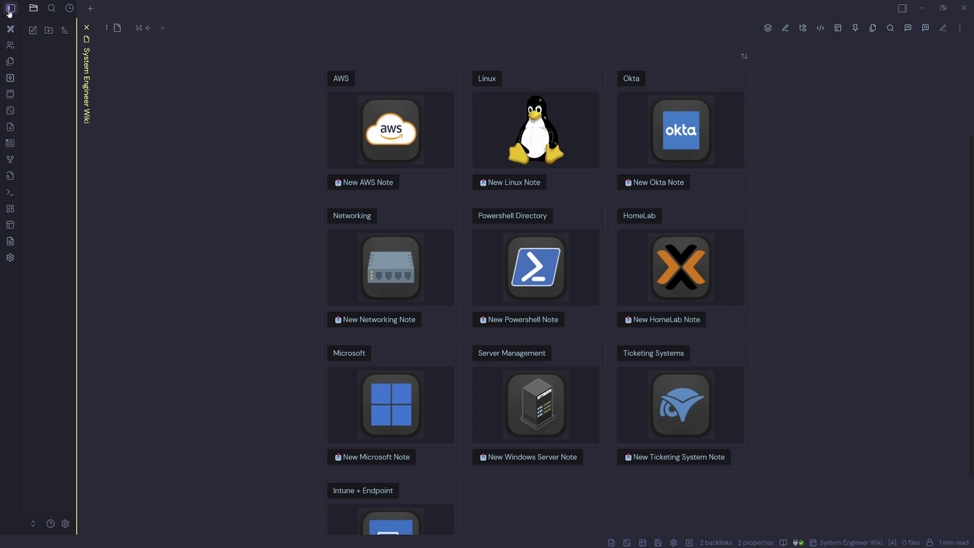
{"action": "left_click", "coordinate": [30, 101]}
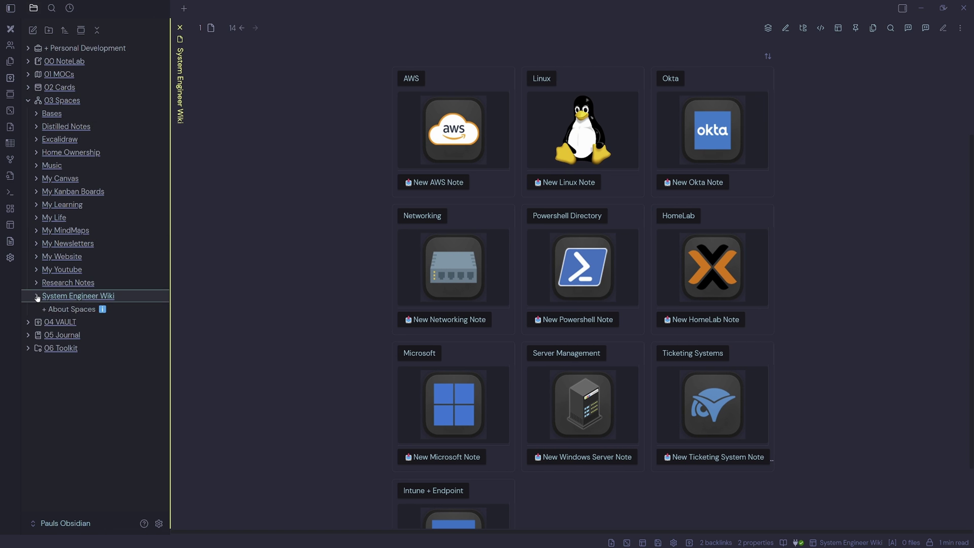
{"action": "left_click", "coordinate": [107, 296]}
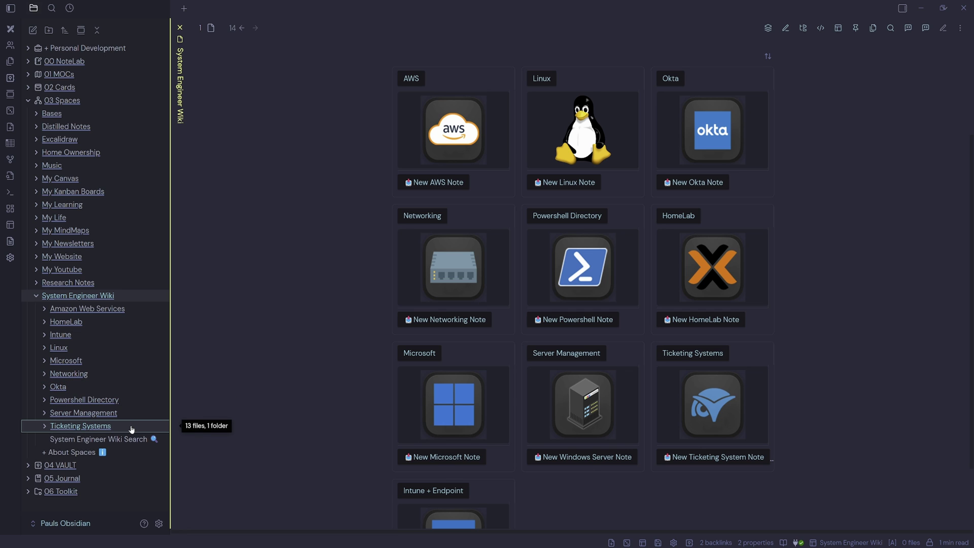
{"action": "key", "text": "ctrl+["}
{"action": "scroll", "coordinate": [475, 357], "scroll_direction": "up", "scroll_amount": 3}
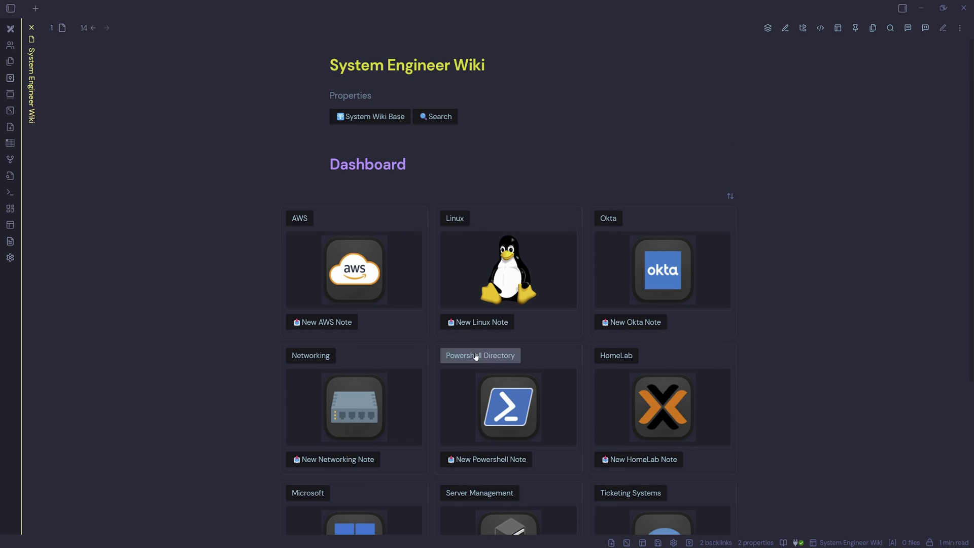
{"action": "left_click", "coordinate": [730, 196]}
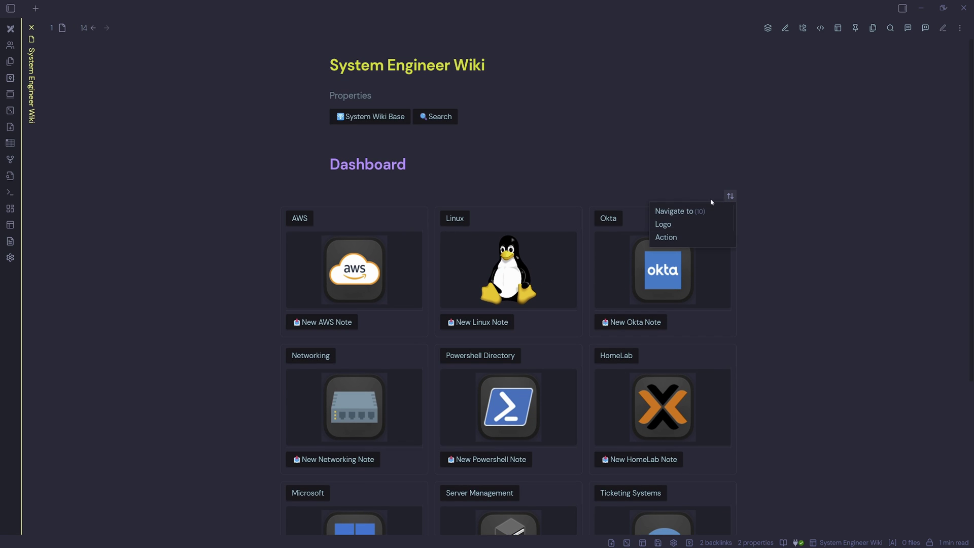
{"action": "left_click", "coordinate": [300, 219]}
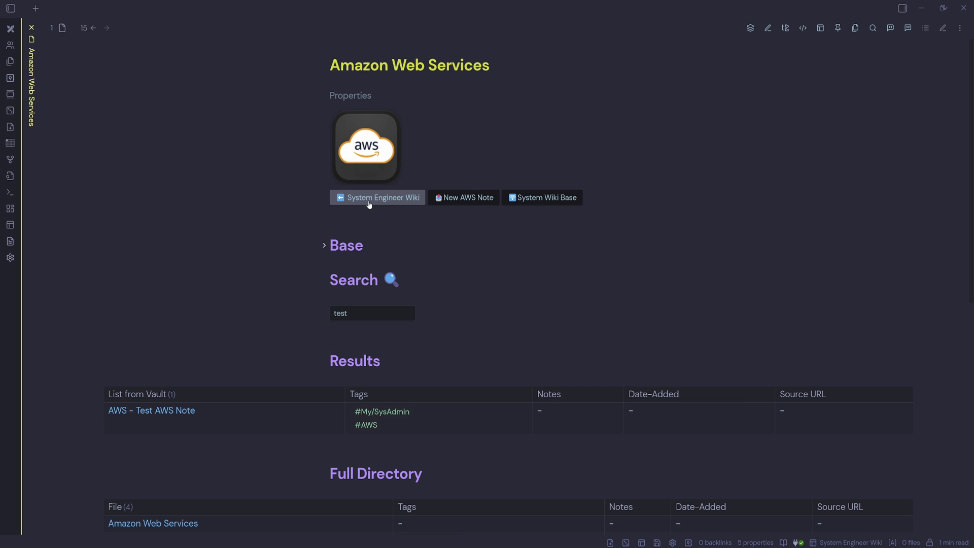
{"action": "left_click", "coordinate": [369, 199]}
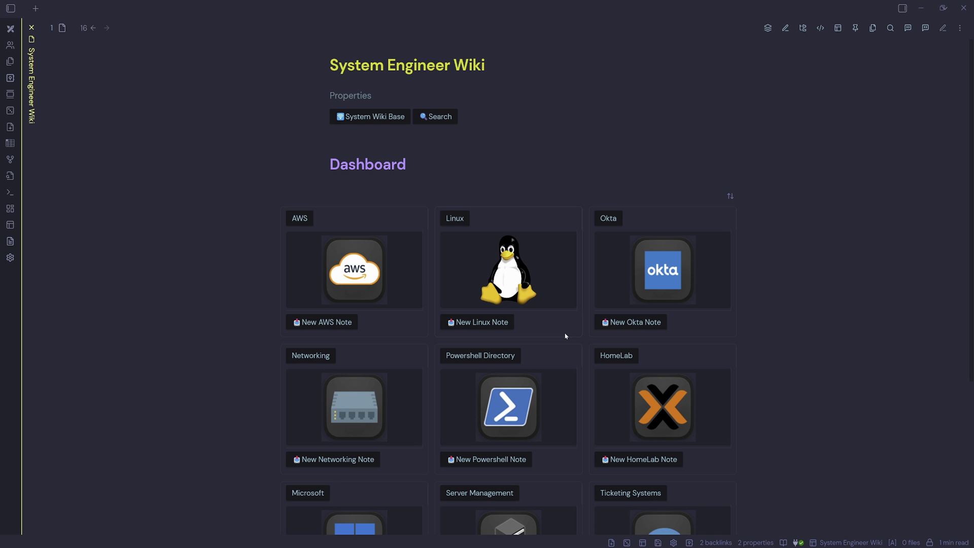
{"action": "left_click", "coordinate": [463, 223]}
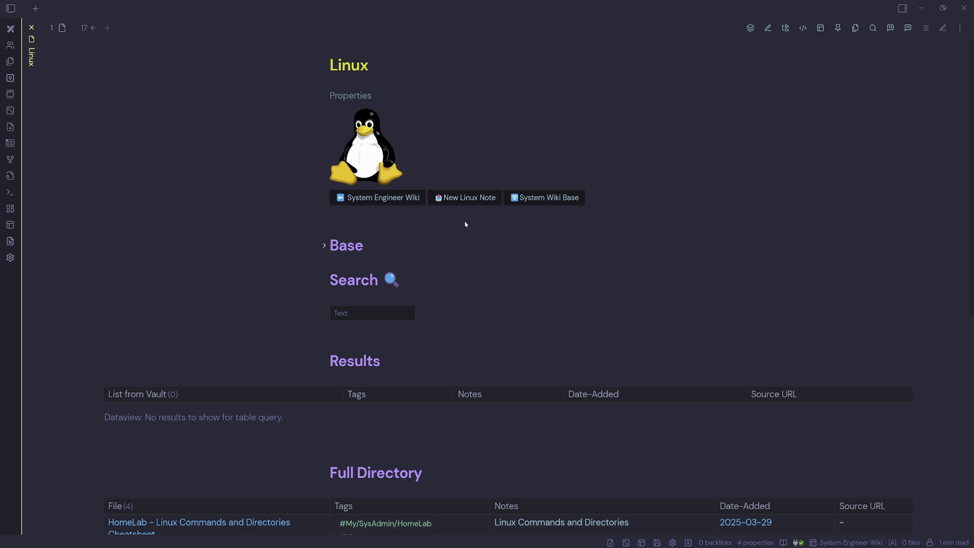
{"action": "left_click", "coordinate": [372, 197]}
{"action": "left_click", "coordinate": [608, 218]}
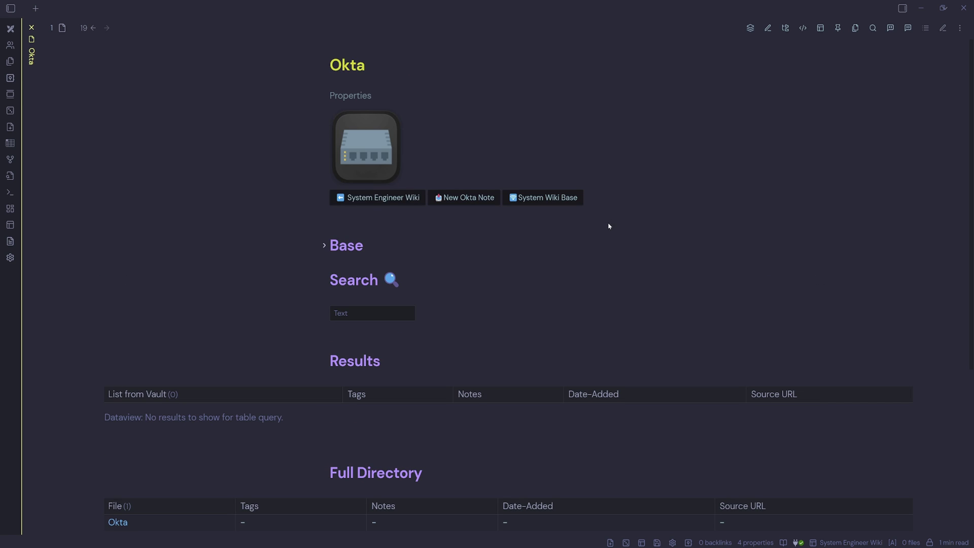
{"action": "left_click", "coordinate": [387, 199]}
{"action": "left_click", "coordinate": [480, 355]}
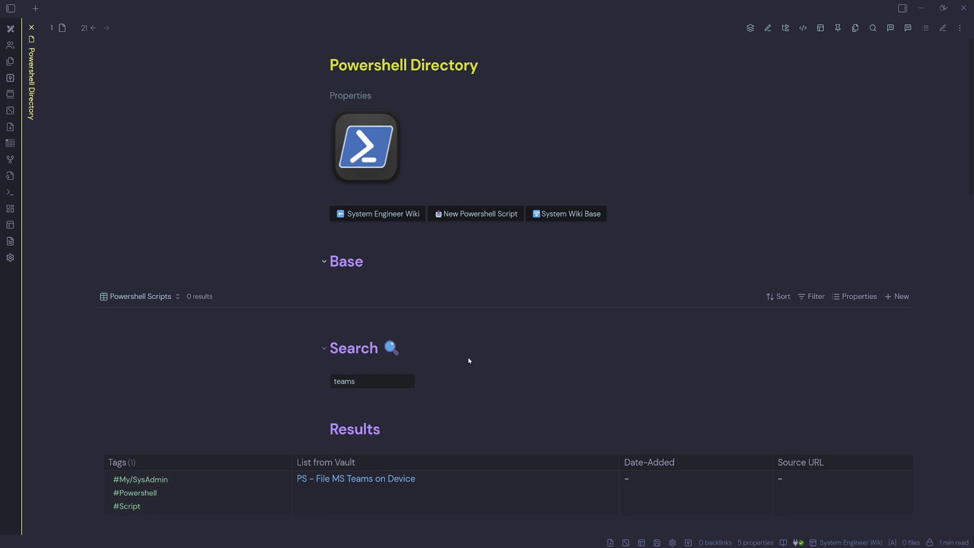
{"action": "left_click", "coordinate": [372, 214]}
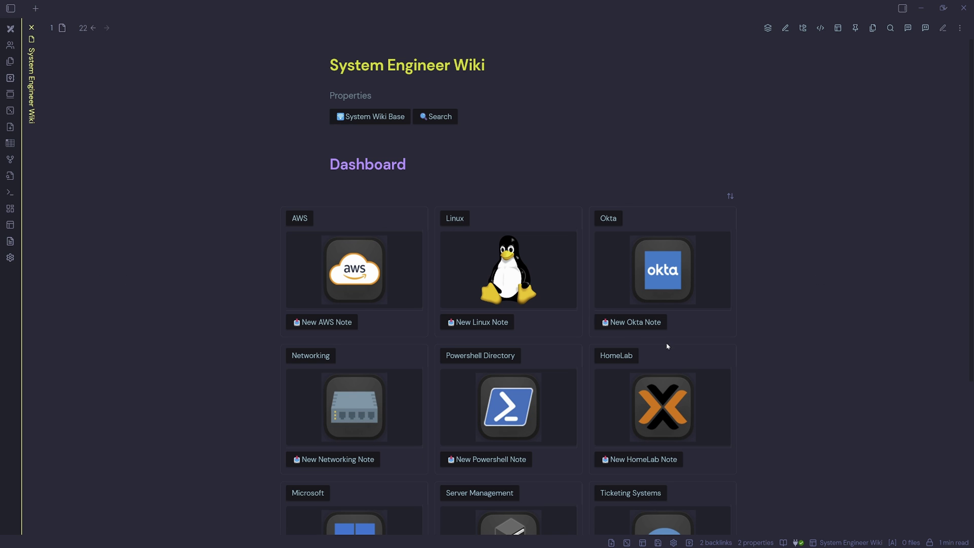
{"action": "left_click", "coordinate": [379, 123]}
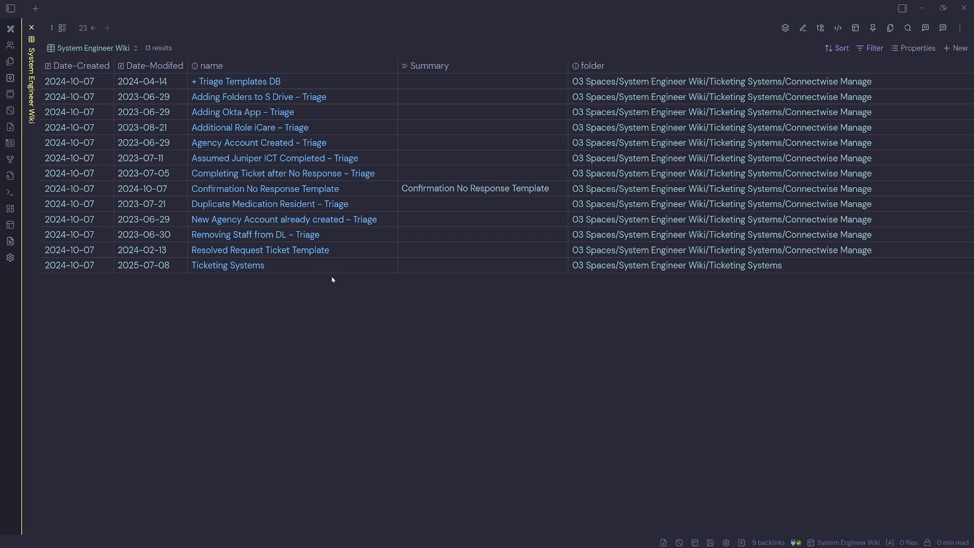
{"action": "mouse_move", "coordinate": [477, 24]}
{"action": "left_click", "coordinate": [125, 49]}
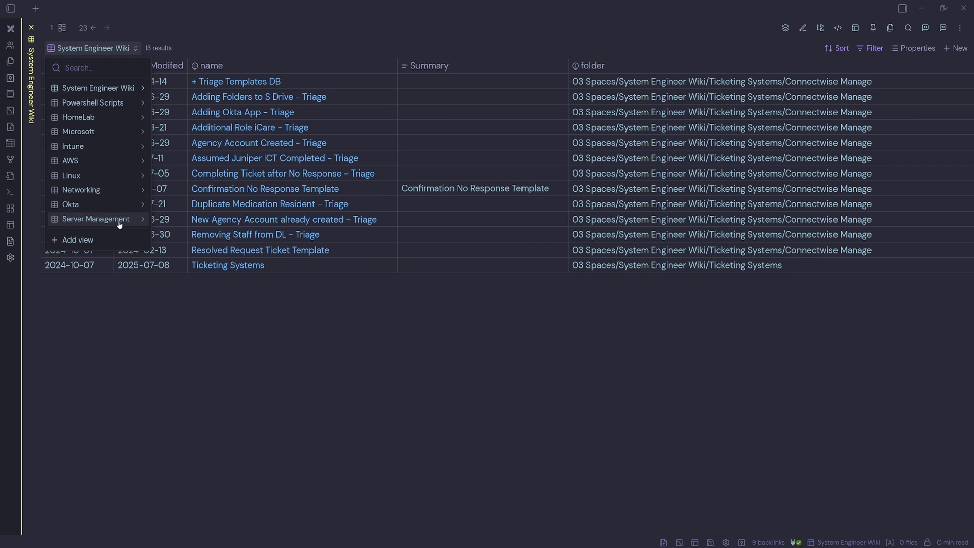
{"action": "left_click", "coordinate": [90, 29]}
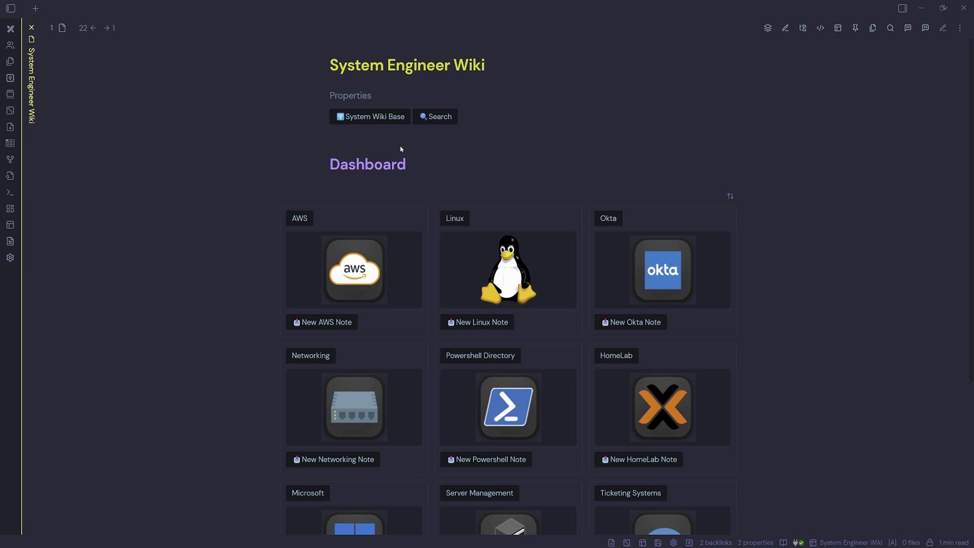
{"action": "left_click", "coordinate": [436, 120]}
Step: Search the wiki for 'ps', replace the term with 'intune', then go back to the dashboard
{"action": "left_click", "coordinate": [366, 197]}
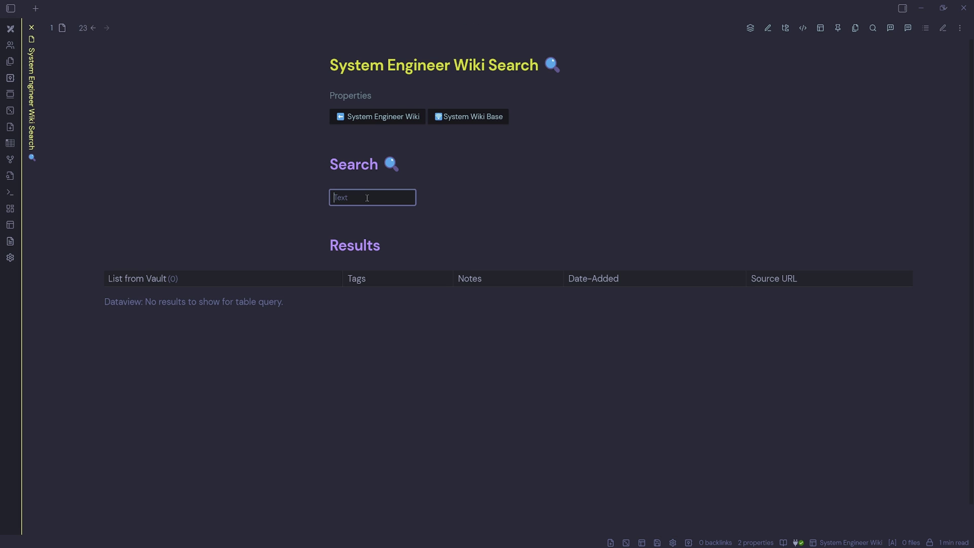
{"action": "type", "text": "ps"}
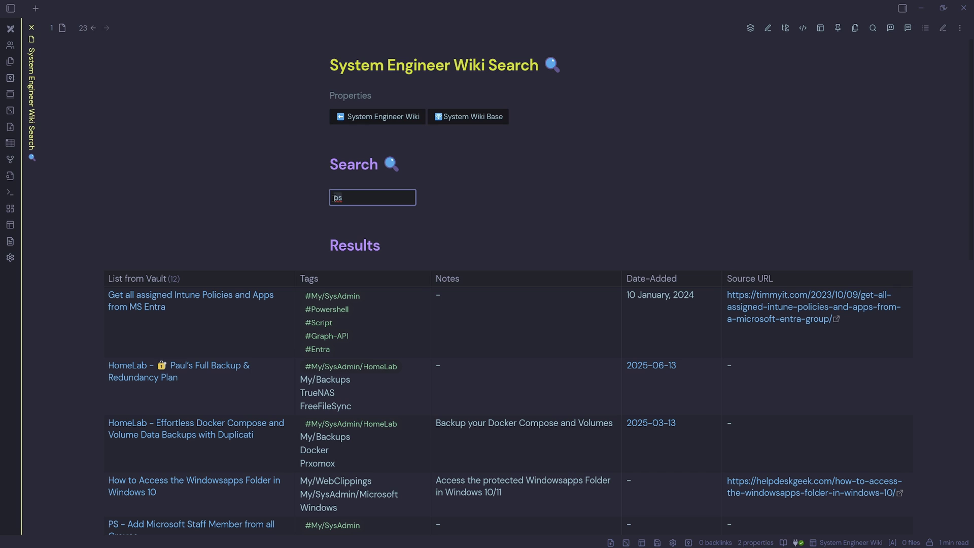
{"action": "key", "text": "Delete"}
{"action": "key", "text": "Delete"}
{"action": "type", "text": "intune"}
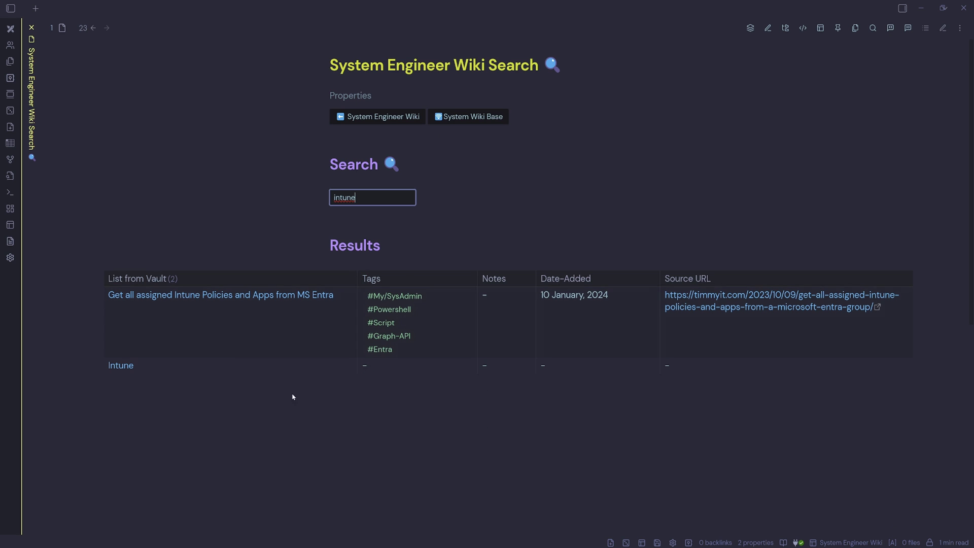
{"action": "key", "text": "ctrl+shift+h"}
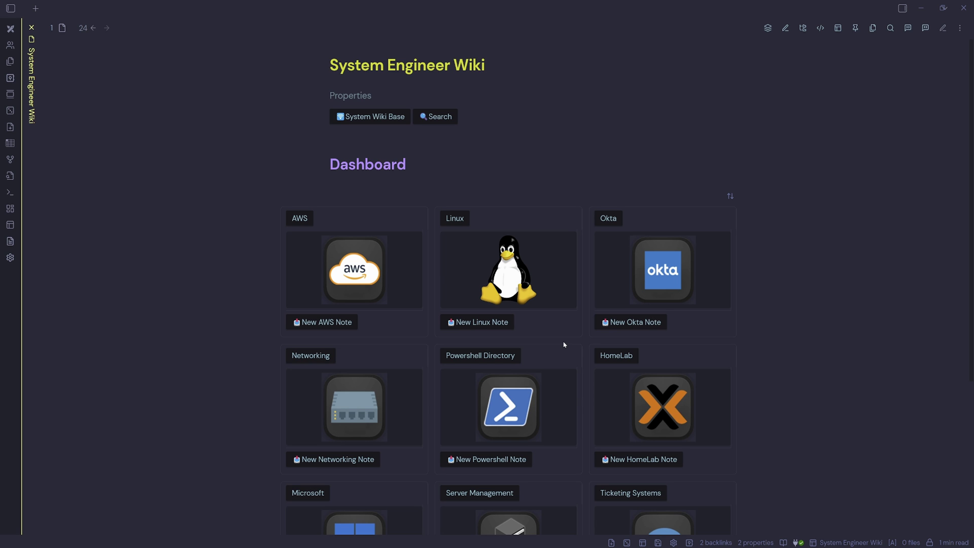
{"action": "left_click", "coordinate": [10, 8]}
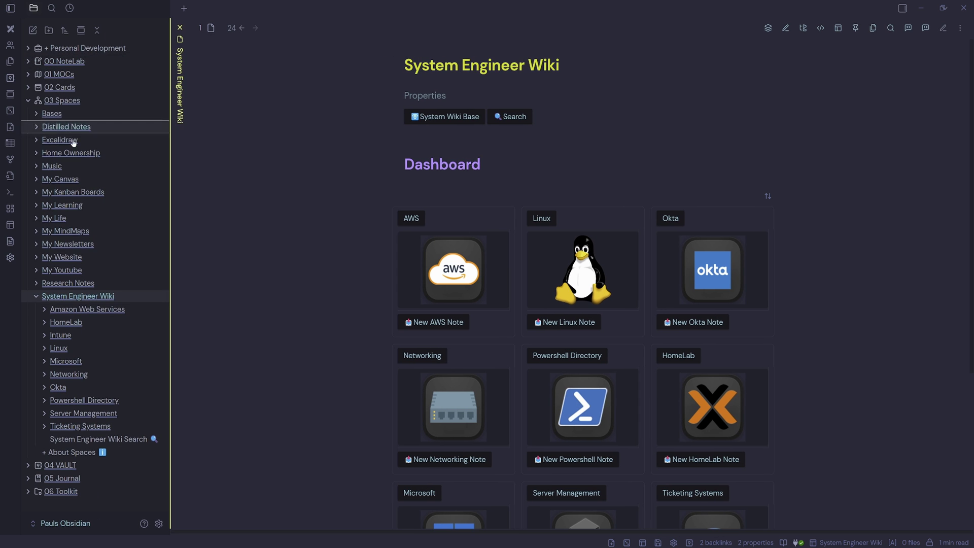
{"action": "left_click", "coordinate": [51, 114]}
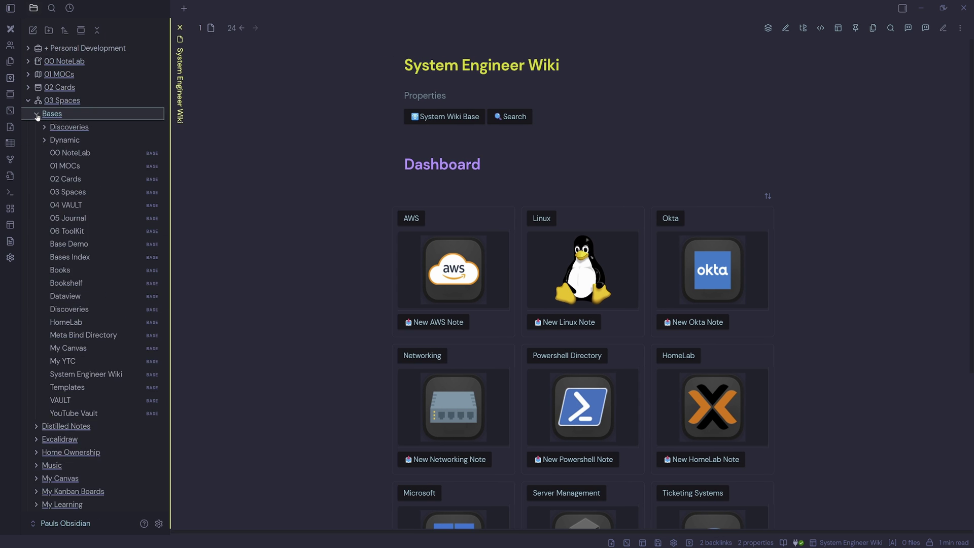
{"action": "left_click", "coordinate": [92, 378], "text": "ctrl+alt"}
{"action": "left_click", "coordinate": [643, 48]}
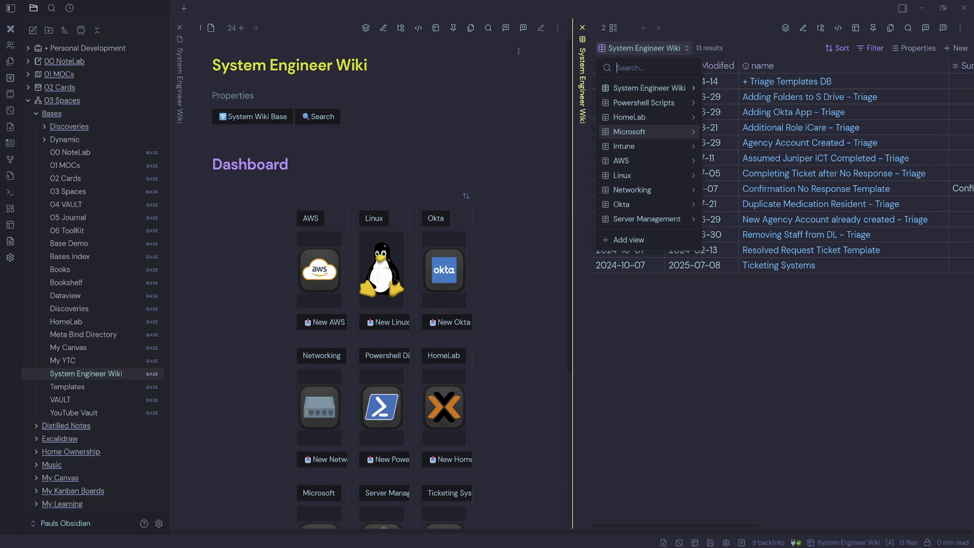
{"action": "left_click", "coordinate": [582, 27]}
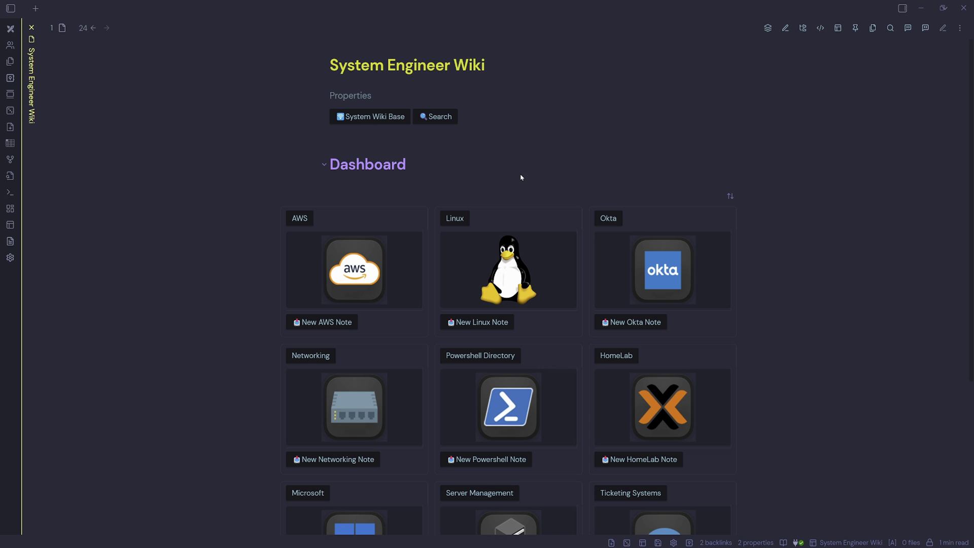
Step: Open the Powershell Directory note, search for 'teams', and scroll through the Results and Full Directory tables
{"action": "left_click", "coordinate": [493, 361]}
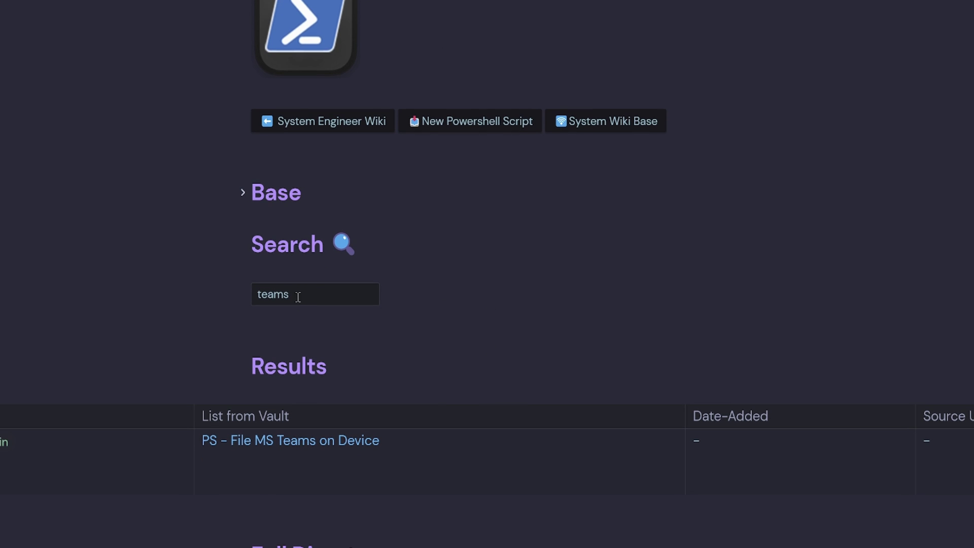
{"action": "left_click", "coordinate": [299, 434]}
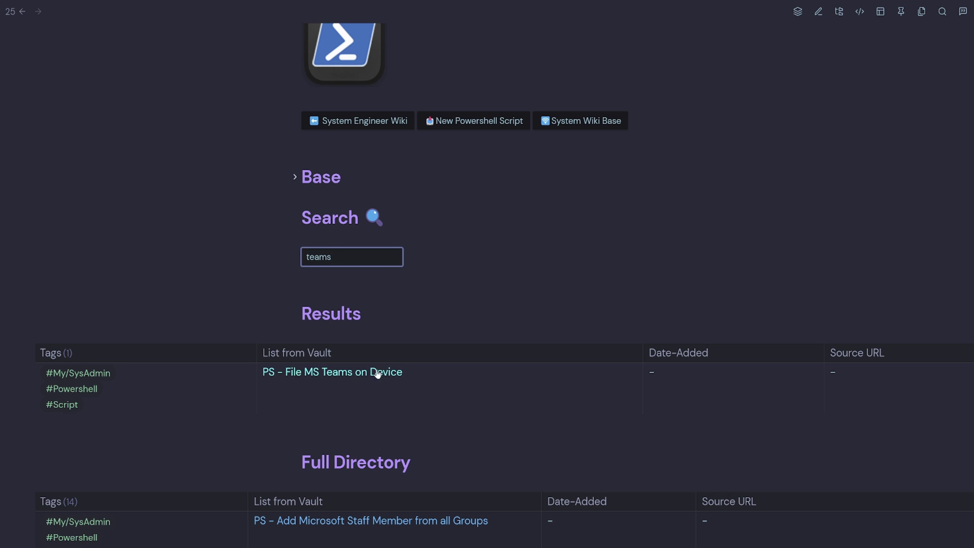
{"action": "left_click_drag", "start_coordinate": [362, 256], "coordinate": [252, 264]}
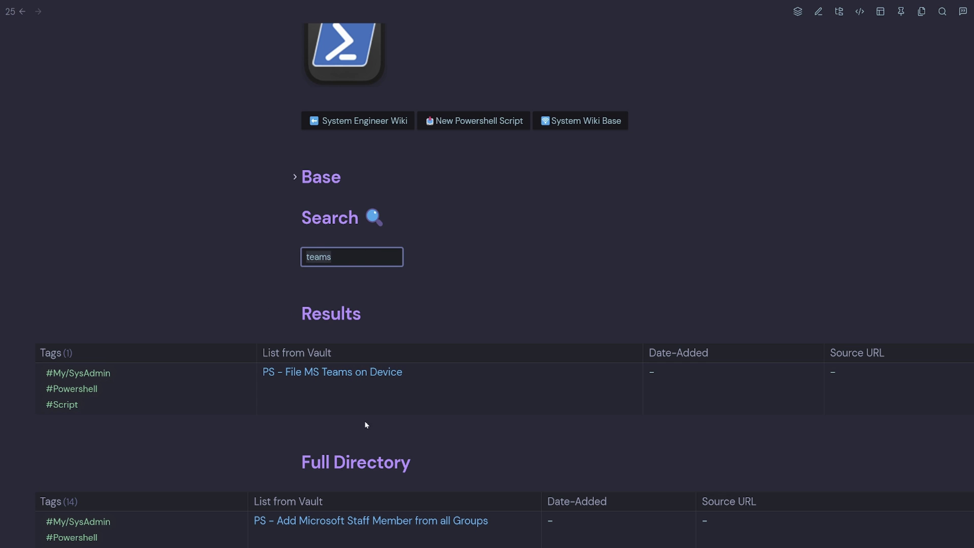
{"action": "scroll", "coordinate": [364, 421], "scroll_direction": "down", "scroll_amount": 2}
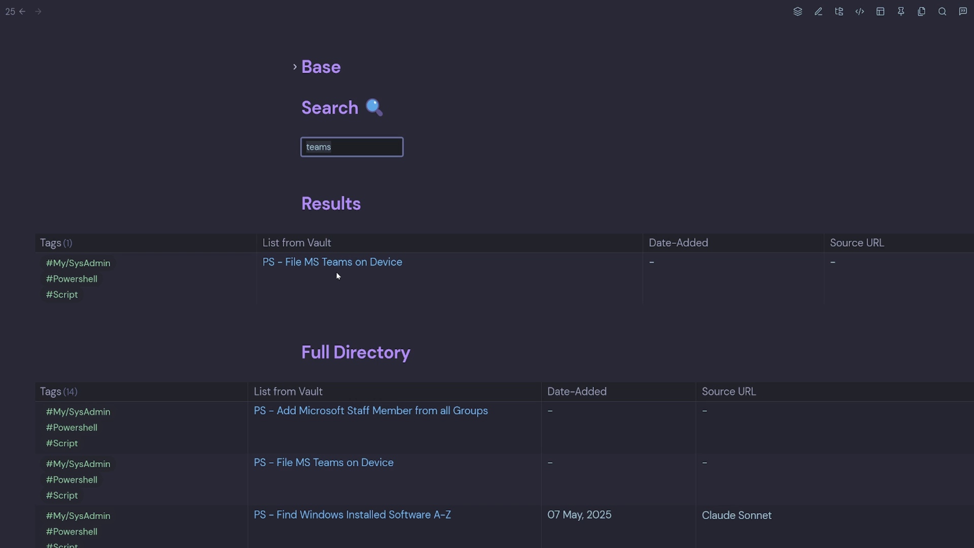
{"action": "scroll", "coordinate": [337, 272], "scroll_direction": "down", "scroll_amount": 4}
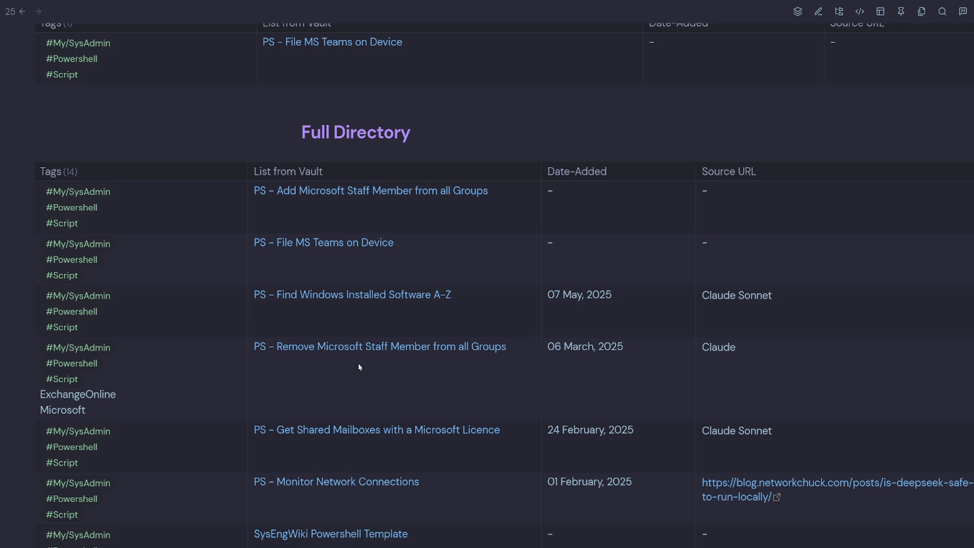
{"action": "scroll", "coordinate": [424, 328], "scroll_direction": "up", "scroll_amount": 1}
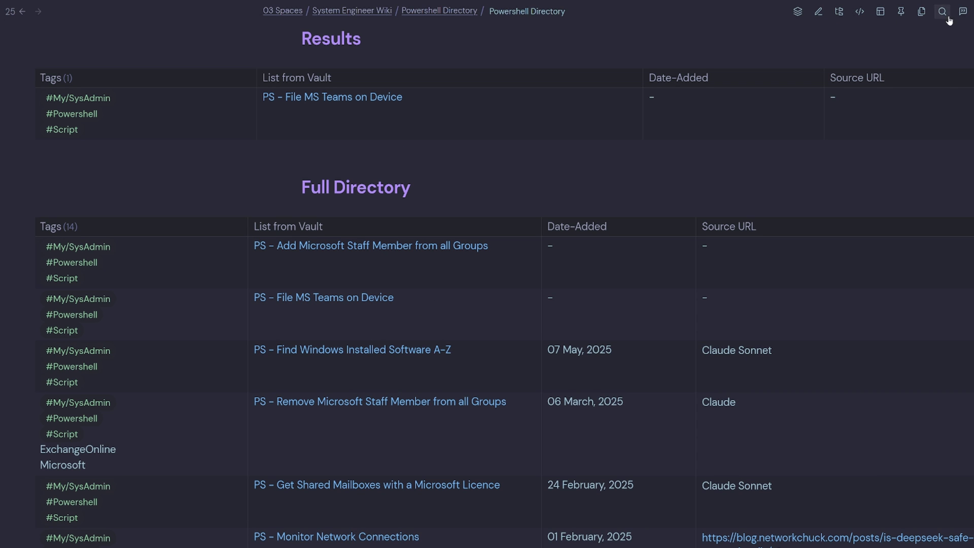
Step: Review the Powershell Directory note's source code blocks, then return to live preview and expand Base
{"action": "scroll", "coordinate": [903, 61], "scroll_direction": "up", "scroll_amount": 5}
{"action": "left_click", "coordinate": [859, 11]}
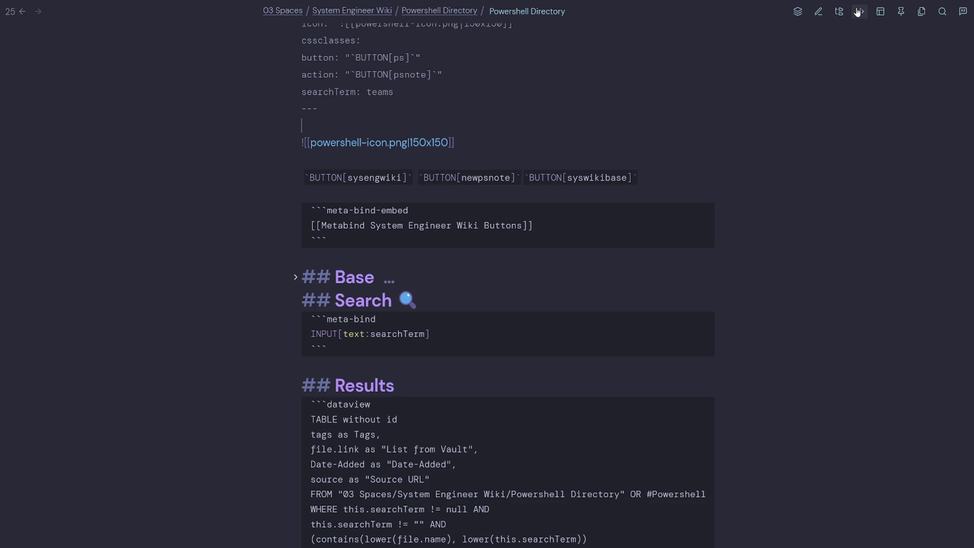
{"action": "scroll", "coordinate": [444, 483], "scroll_direction": "down", "scroll_amount": 2}
{"action": "scroll", "coordinate": [600, 422], "scroll_direction": "down", "scroll_amount": 10}
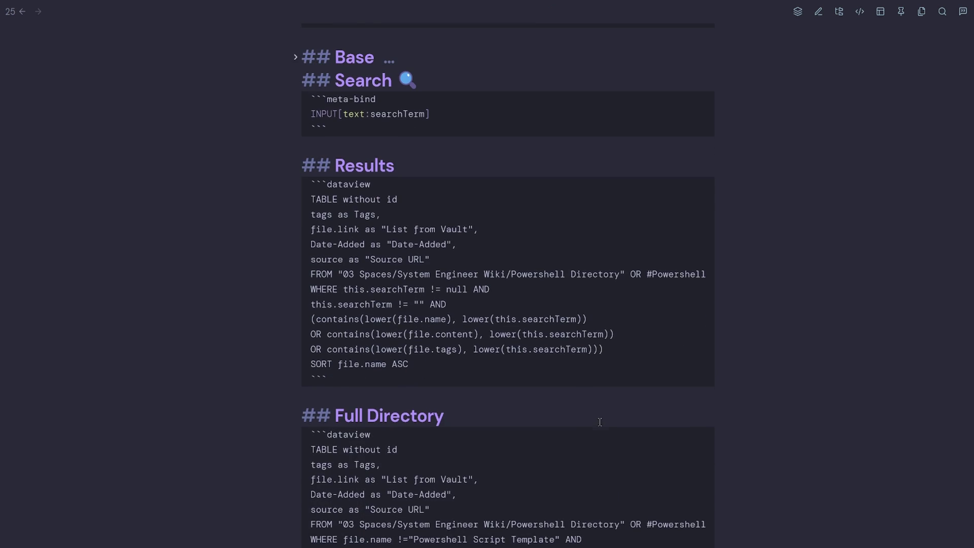
{"action": "scroll", "coordinate": [584, 428], "scroll_direction": "up", "scroll_amount": 9}
{"action": "scroll", "coordinate": [602, 435], "scroll_direction": "up", "scroll_amount": 5}
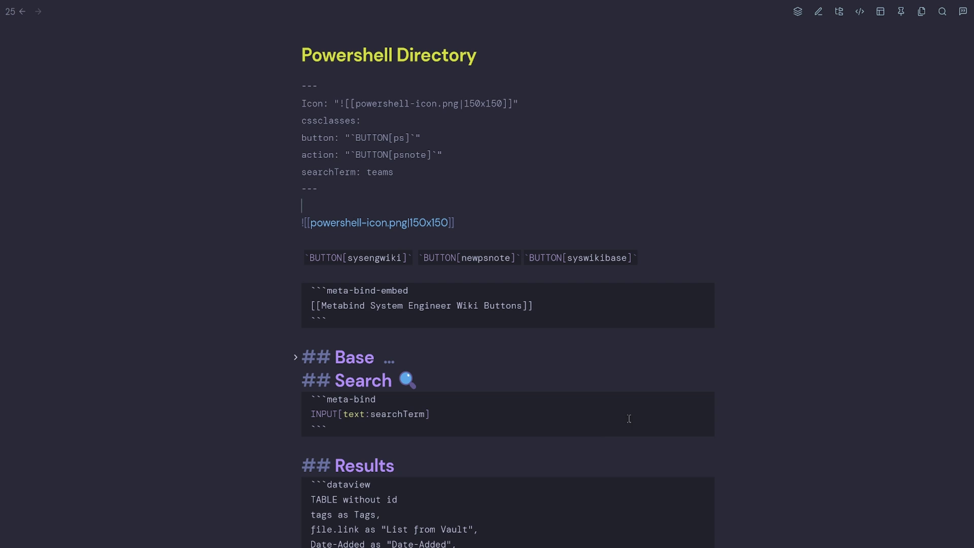
{"action": "left_click", "coordinate": [859, 11]}
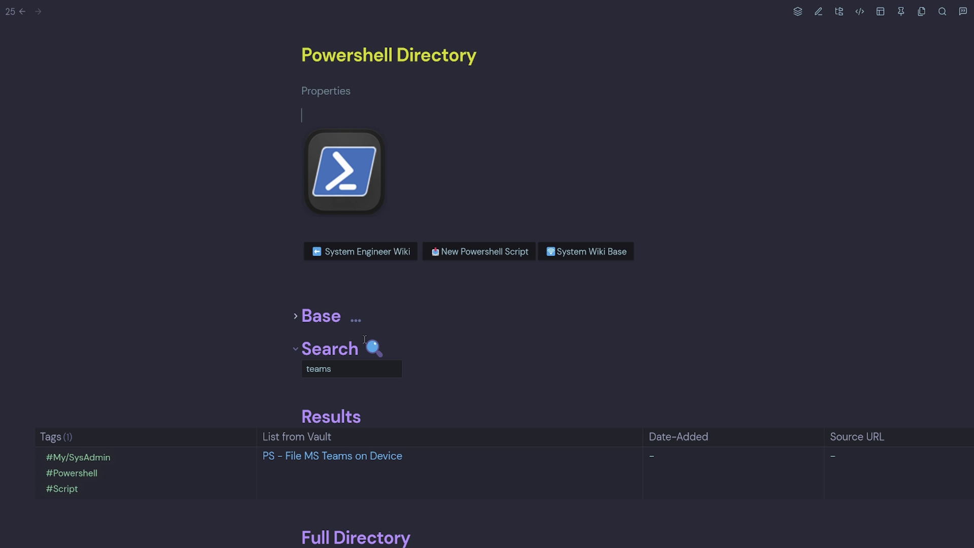
{"action": "left_click", "coordinate": [295, 317]}
Step: Browse the 16-result Powershell Scripts view, toggle its view list, and show its filters
{"action": "scroll", "coordinate": [299, 326], "scroll_direction": "down", "scroll_amount": 2}
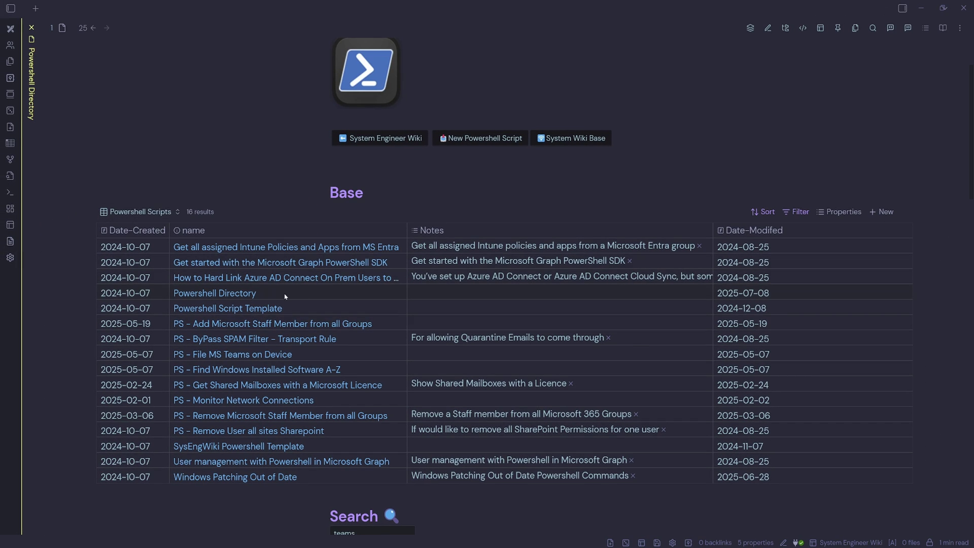
{"action": "scroll", "coordinate": [483, 322], "scroll_direction": "up", "scroll_amount": 2}
{"action": "scroll", "coordinate": [483, 321], "scroll_direction": "down", "scroll_amount": 10}
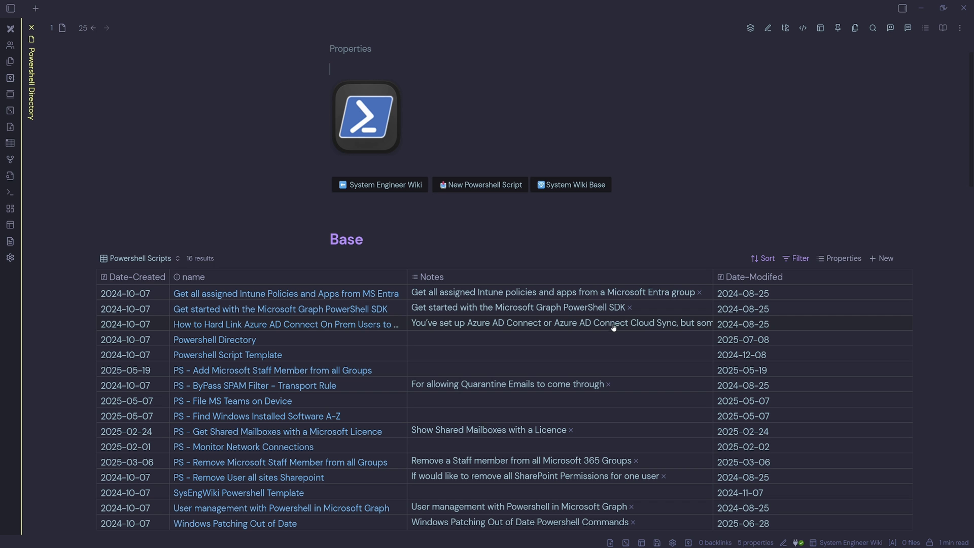
{"action": "scroll", "coordinate": [562, 403], "scroll_direction": "up", "scroll_amount": 9}
{"action": "left_click", "coordinate": [177, 259]}
{"action": "left_click", "coordinate": [182, 261]}
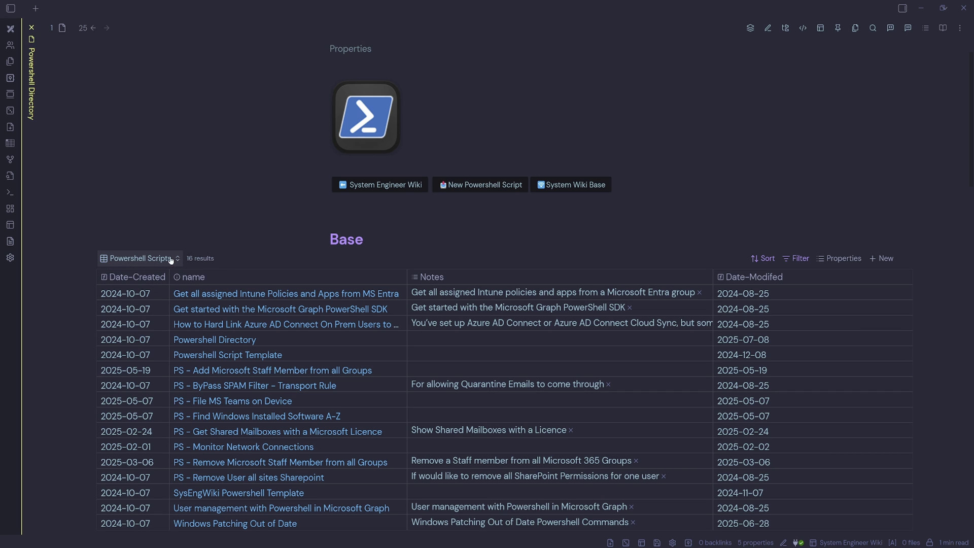
{"action": "left_click", "coordinate": [796, 258]}
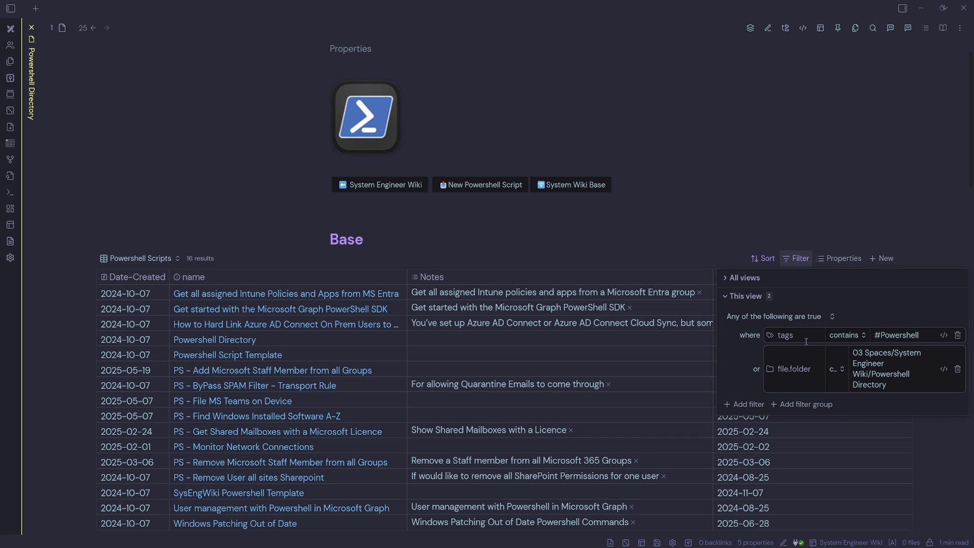
Step: Inspect the file.folder filter path, then expand Powershell Directory in the file tree to list its scripts
{"action": "left_click", "coordinate": [864, 375]}
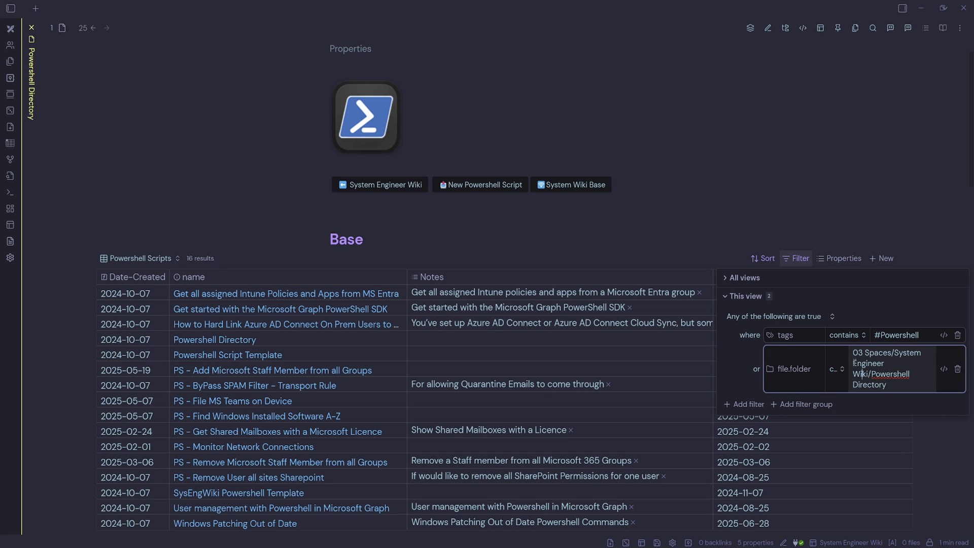
{"action": "left_click", "coordinate": [10, 8]}
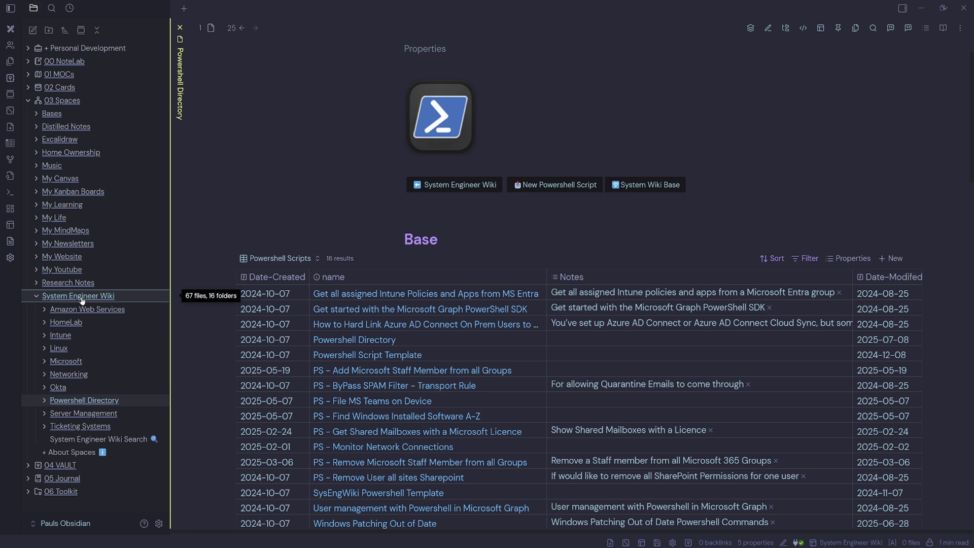
{"action": "left_click", "coordinate": [77, 401]}
{"action": "scroll", "coordinate": [99, 313], "scroll_direction": "down", "scroll_amount": 3}
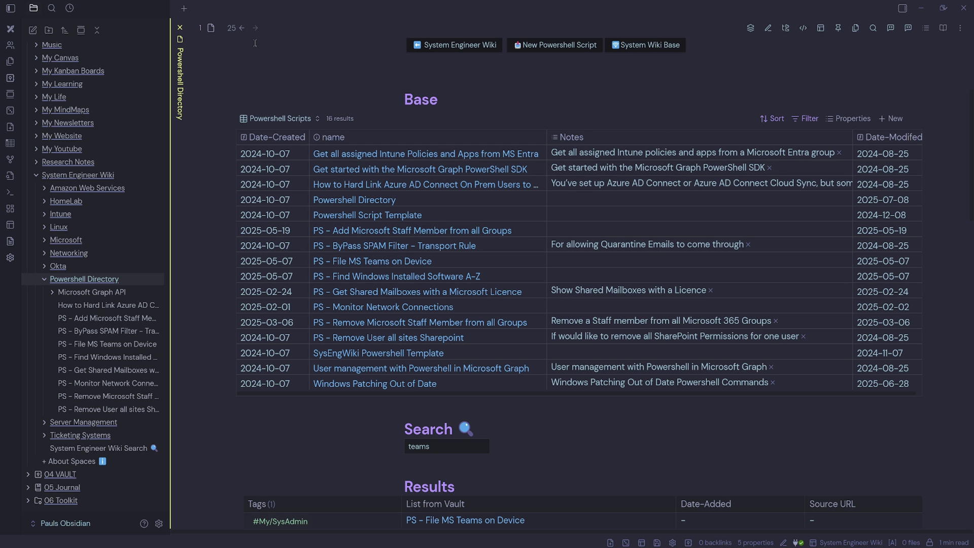
{"action": "scroll", "coordinate": [281, 145], "scroll_direction": "up", "scroll_amount": 4}
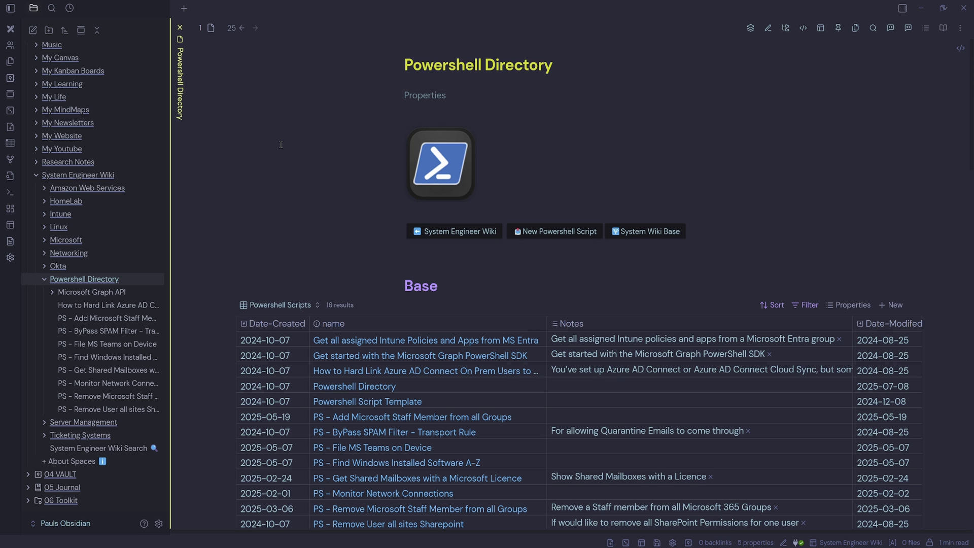
Step: From the dashboard, open the AWS and Linux topic notes and expand each embedded base table
{"action": "key", "text": "ctrl+backslash"}
{"action": "left_click", "coordinate": [376, 232]}
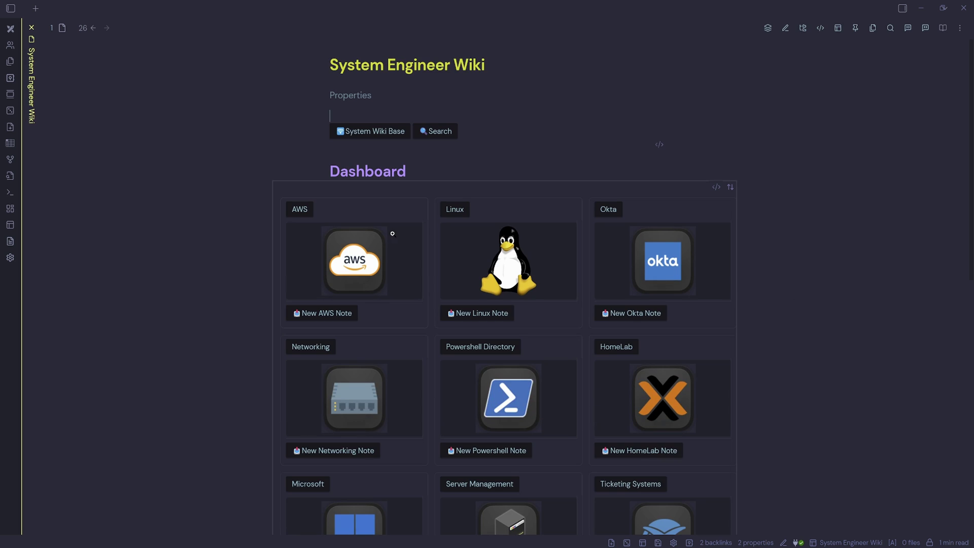
{"action": "left_click", "coordinate": [300, 215]}
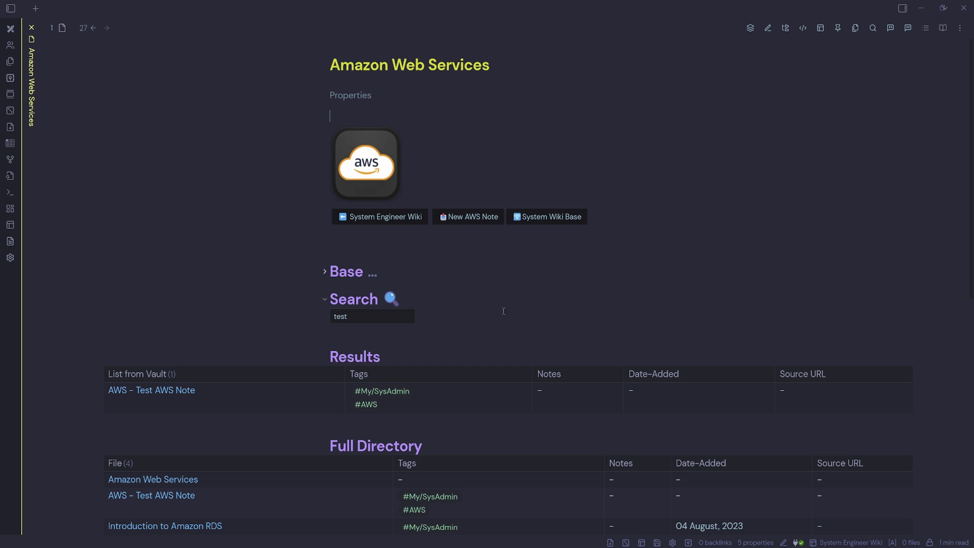
{"action": "left_click", "coordinate": [325, 271]}
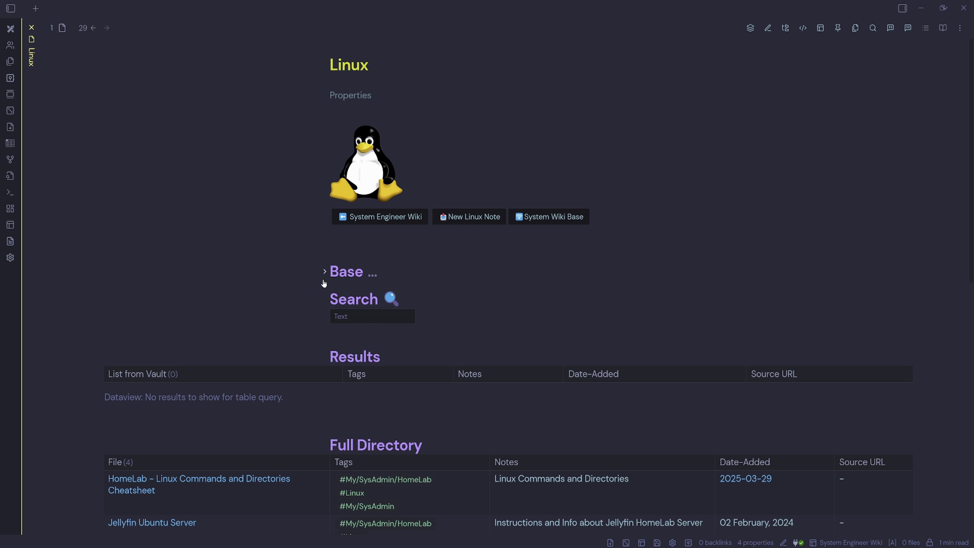
{"action": "left_click", "coordinate": [324, 274]}
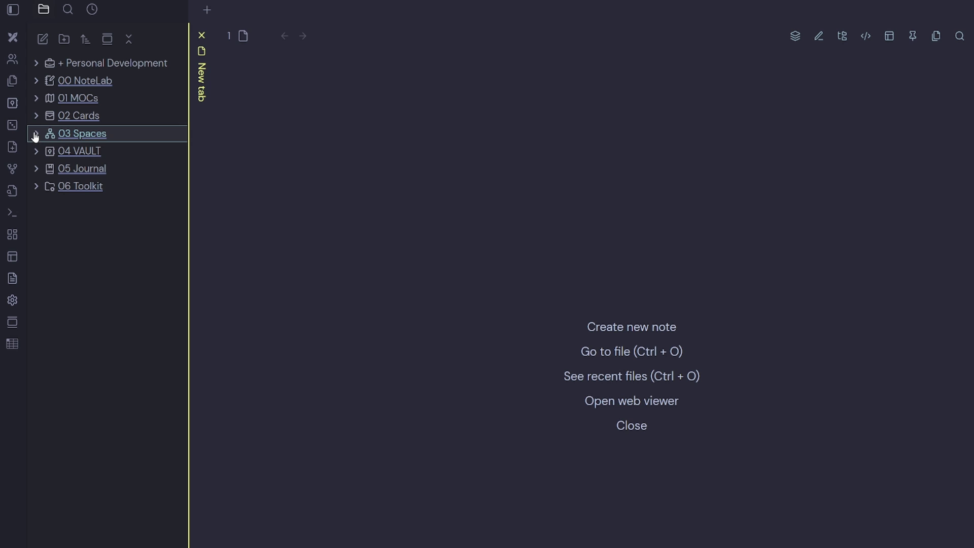
Step: Expand 03 Spaces and System Engineer Wiki, listing Amazon Web Services through Ticketing Systems
{"action": "mouse_move", "coordinate": [35, 136]}
{"action": "left_click", "coordinate": [35, 134]}
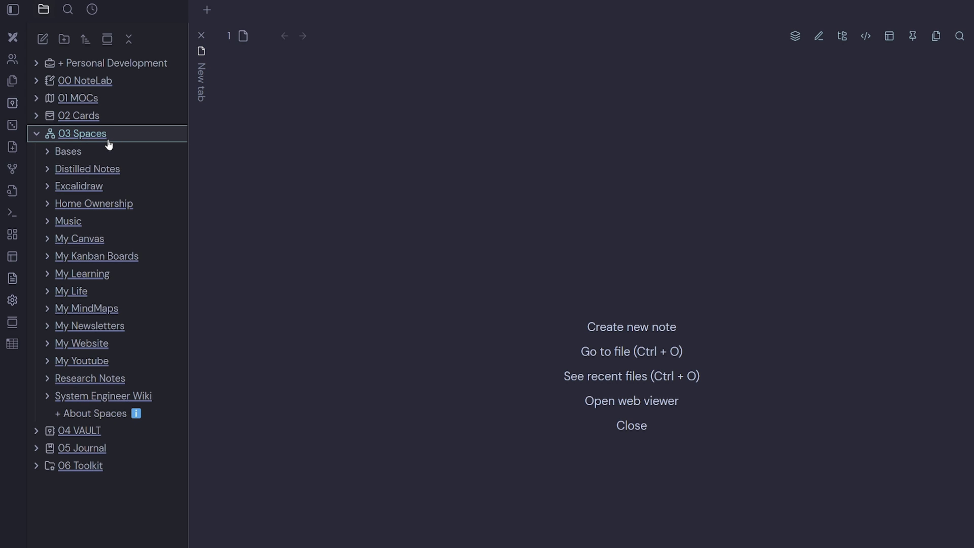
{"action": "left_click", "coordinate": [50, 400]}
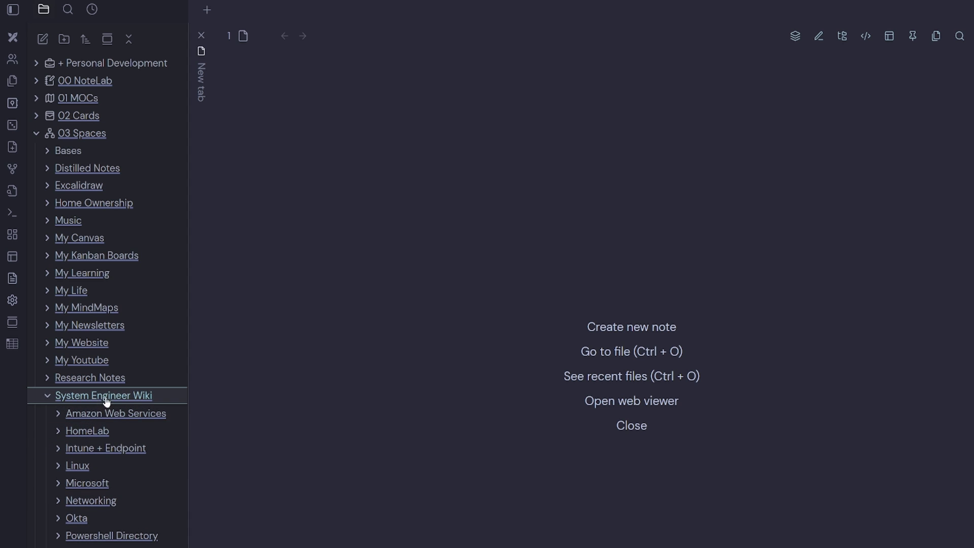
{"action": "mouse_move", "coordinate": [101, 405]}
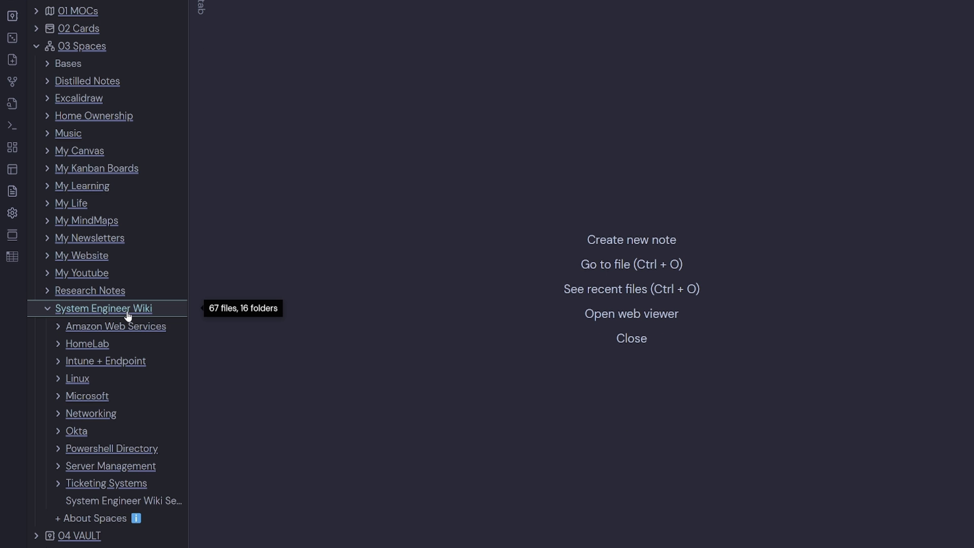
{"action": "mouse_move", "coordinate": [154, 329]}
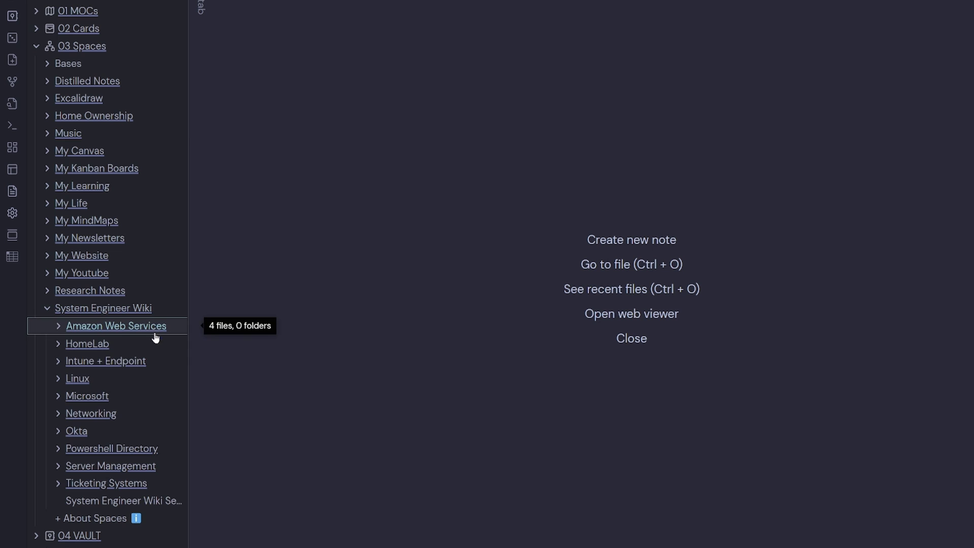
{"action": "mouse_move", "coordinate": [154, 500]}
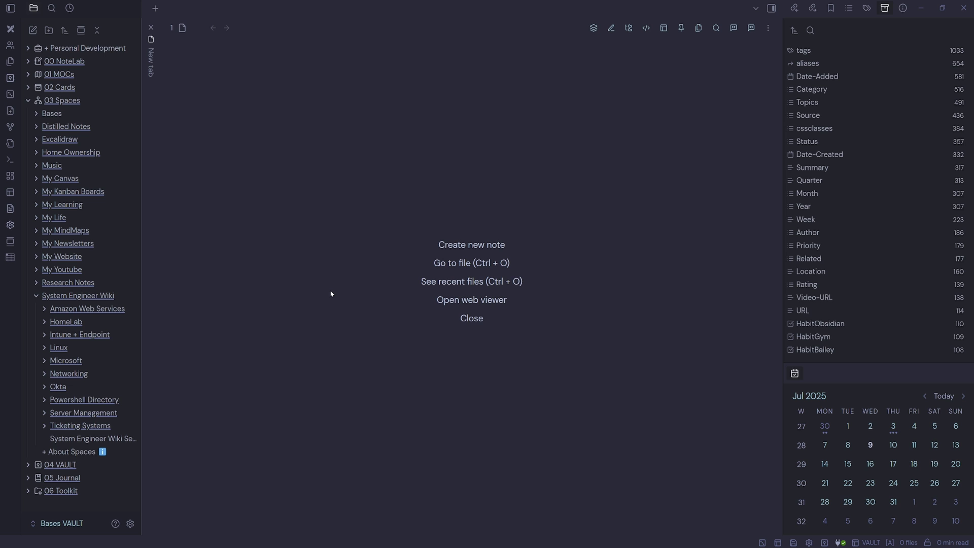
Step: Search the command palette for 'bases', then dismiss it without running a command
{"action": "key", "text": "ctrl+p"}
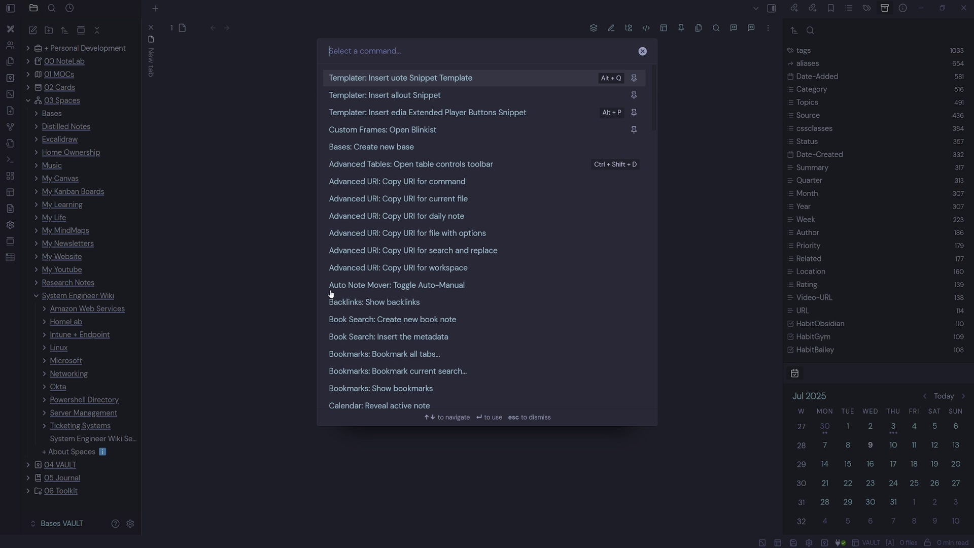
{"action": "type", "text": "bases"}
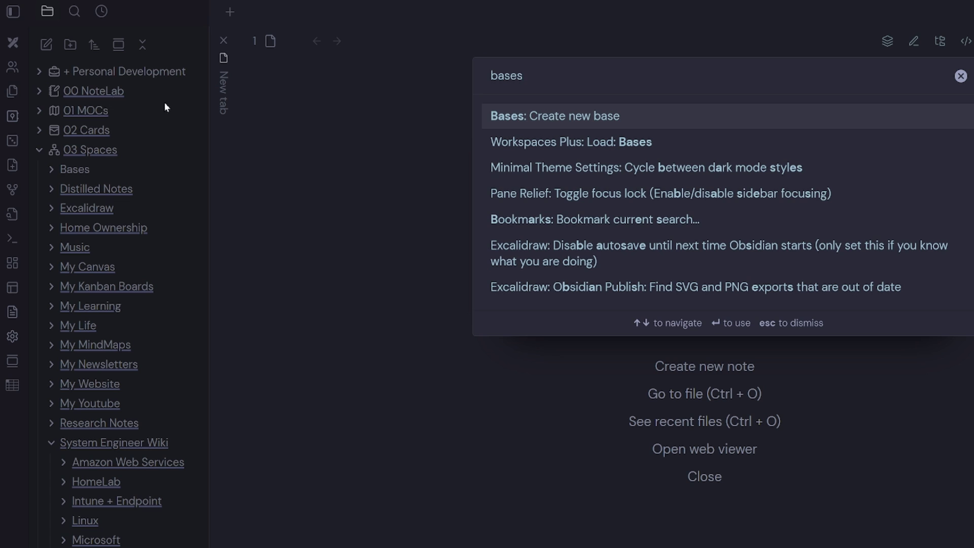
{"action": "left_click", "coordinate": [402, 157]}
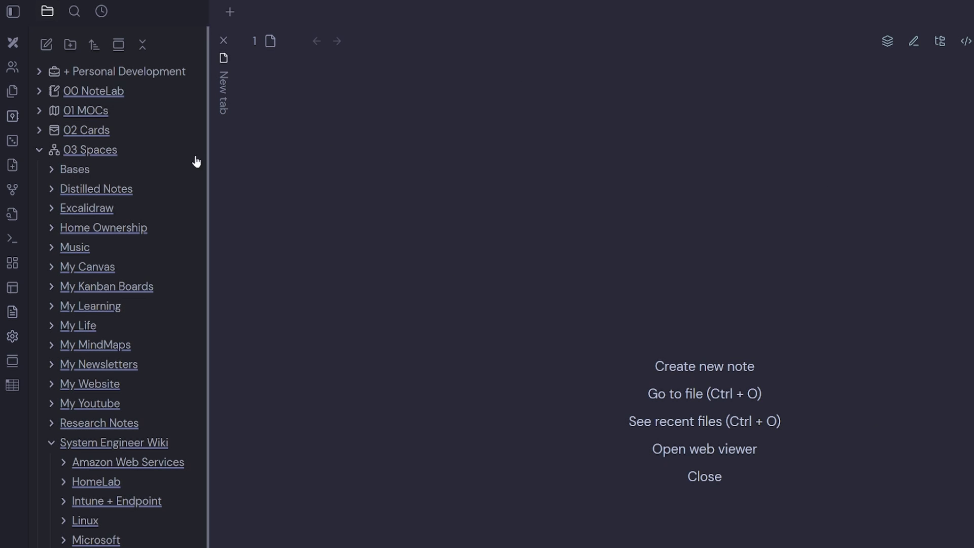
Step: Create a new base file saved in the 03 Spaces/Bases folder
{"action": "left_click", "coordinate": [77, 170]}
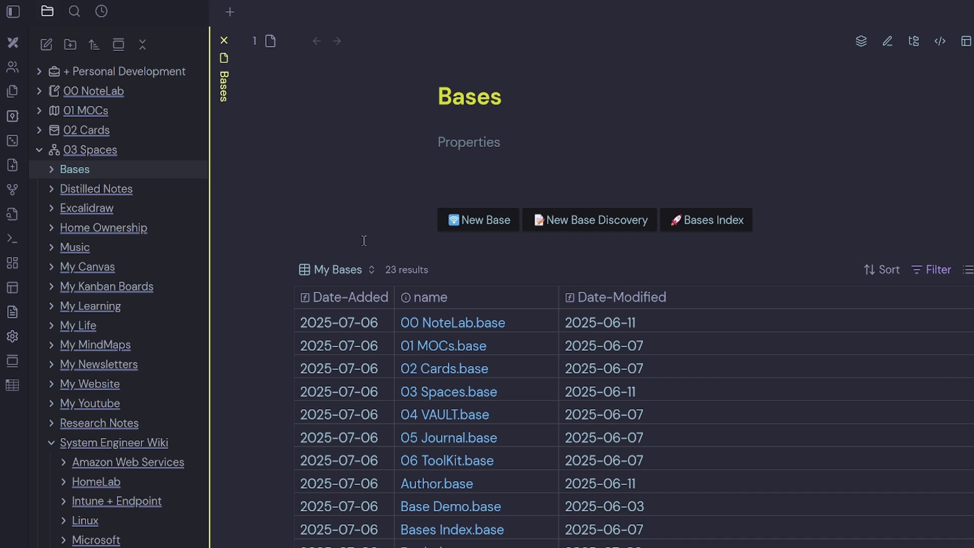
{"action": "left_click", "coordinate": [498, 231]}
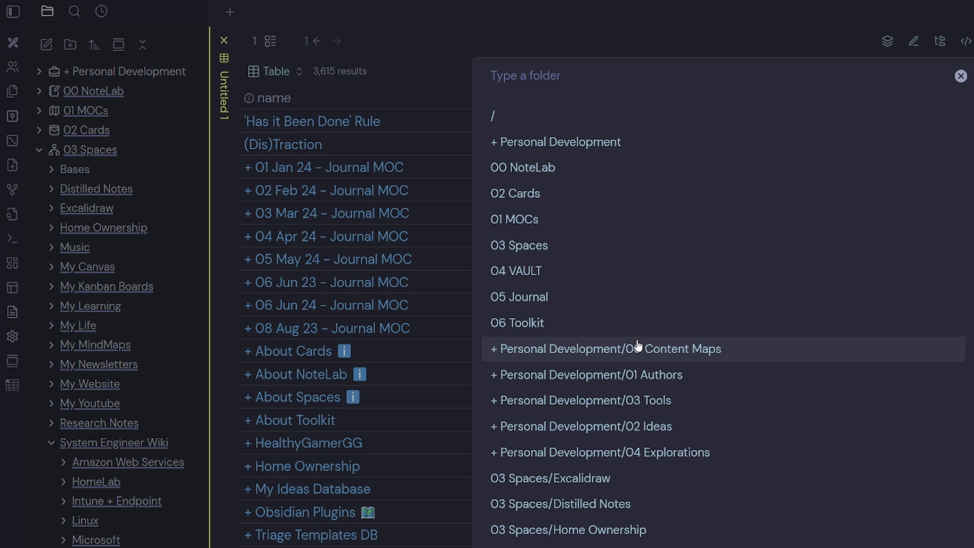
{"action": "type", "text": "base"}
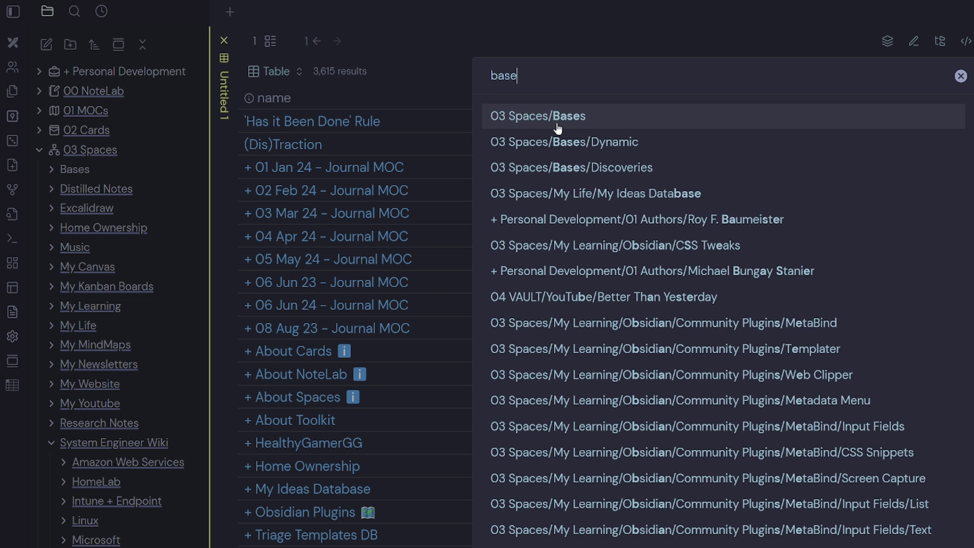
{"action": "left_click", "coordinate": [558, 122]}
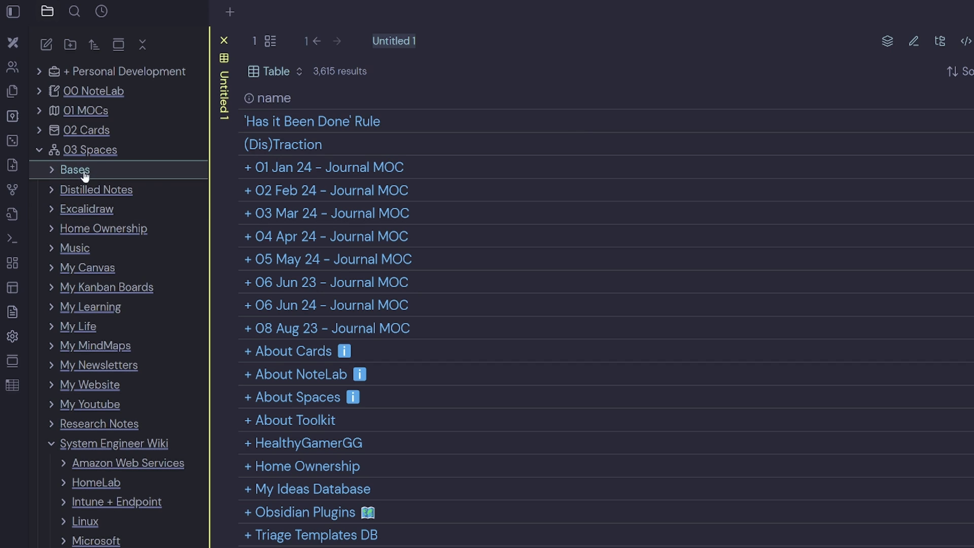
Step: Title the base 'System Engineer Wiki' and look at the Bases folder's files
{"action": "type", "text": "System"}
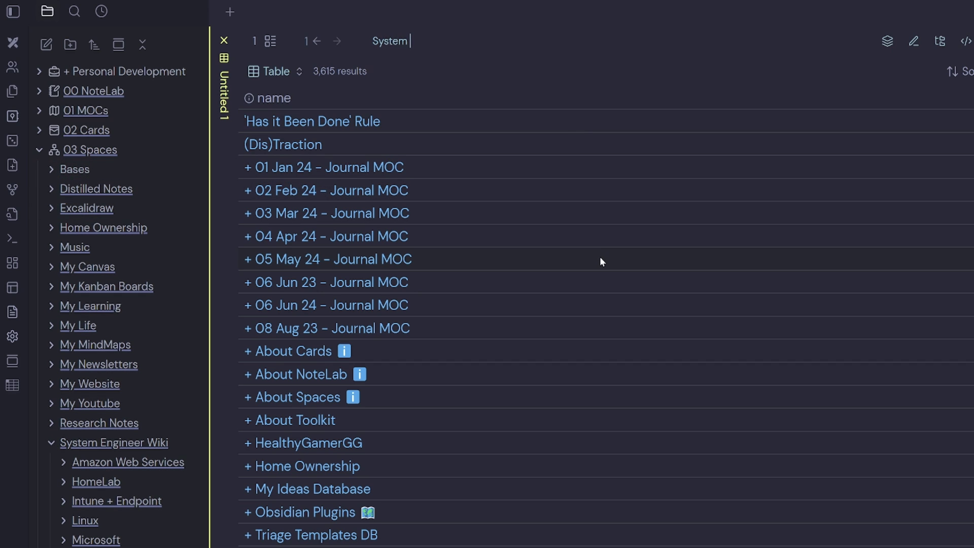
{"action": "type", "text": " Engineer Wiki"}
{"action": "key", "text": "Return"}
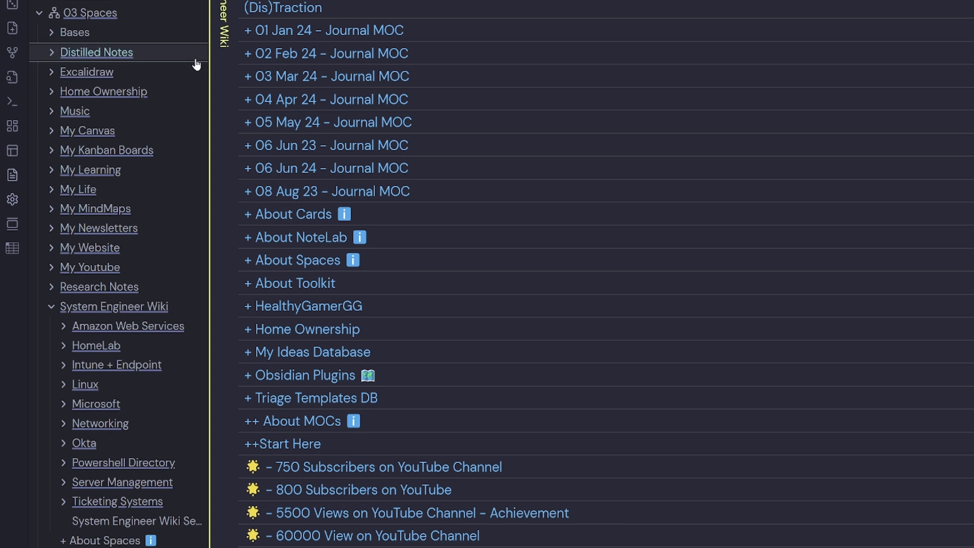
{"action": "left_click", "coordinate": [51, 32]}
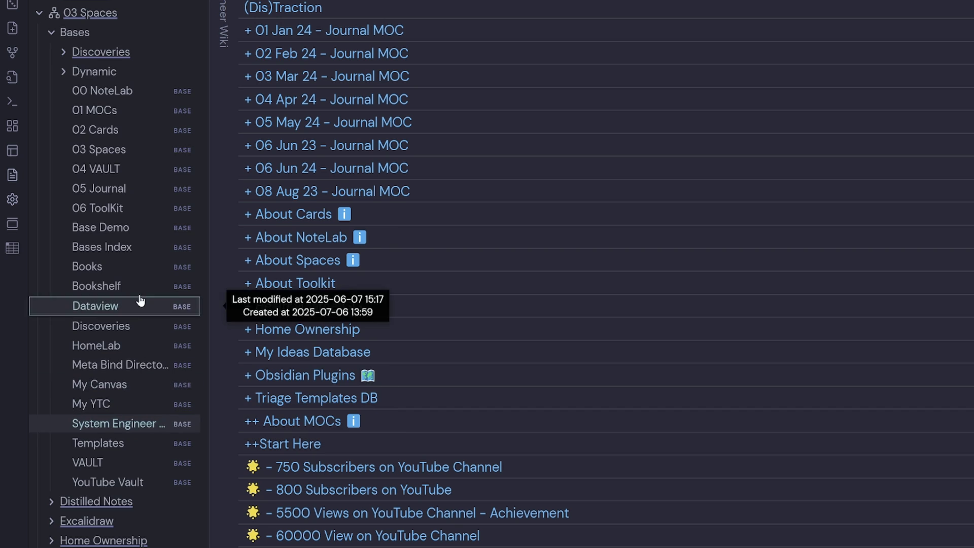
{"action": "left_click", "coordinate": [111, 35]}
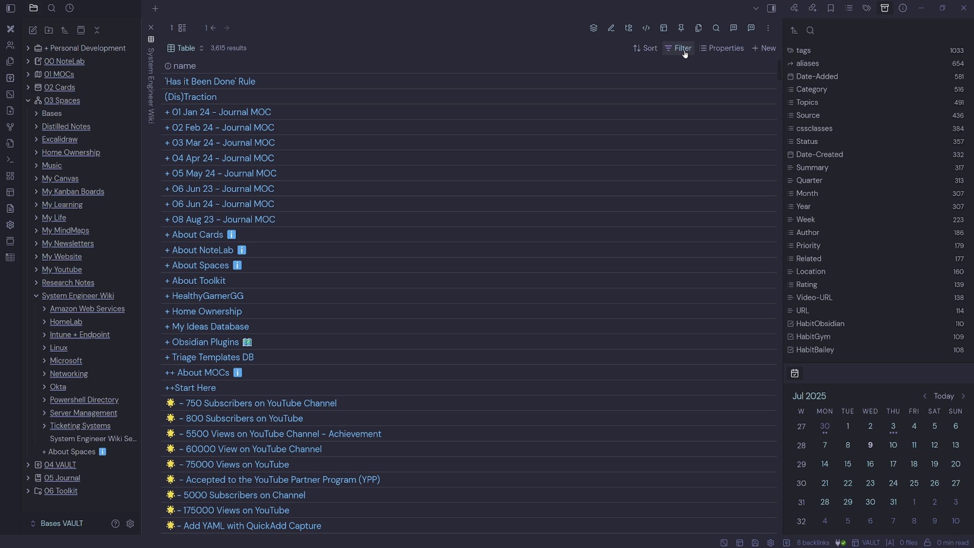
Step: Filter the base to file.folder contains '03 Spaces/System Engineer Wiki', leaving 67 results
{"action": "left_click", "coordinate": [685, 54]}
{"action": "left_click", "coordinate": [730, 122]}
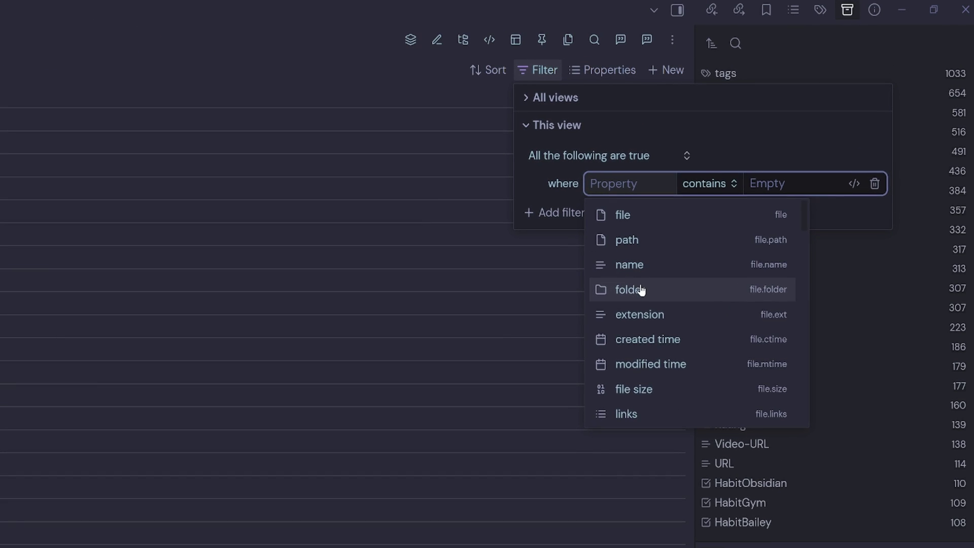
{"action": "left_click", "coordinate": [641, 290]}
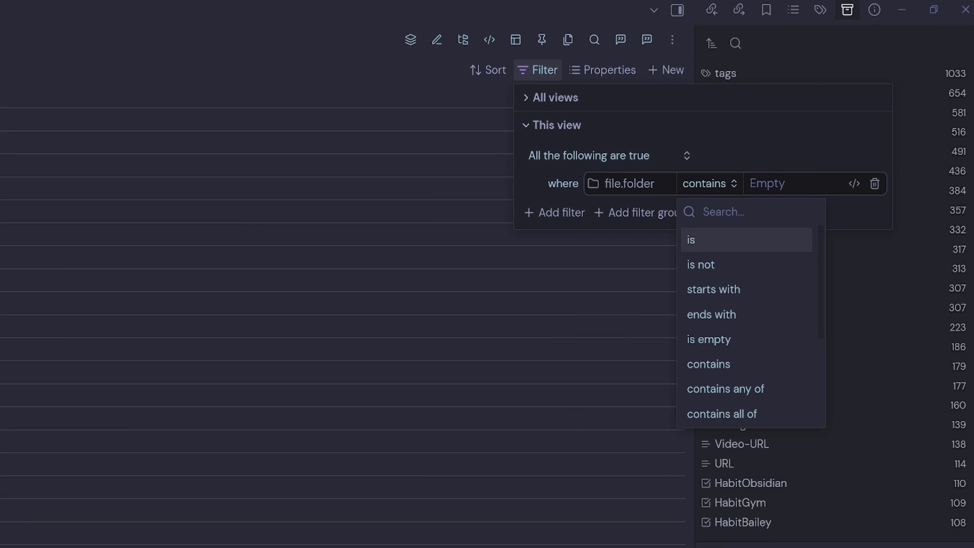
{"action": "key", "text": "Escape"}
{"action": "left_click", "coordinate": [785, 182]}
{"action": "type", "text": "03 Spaces/System Engineer Wiki"}
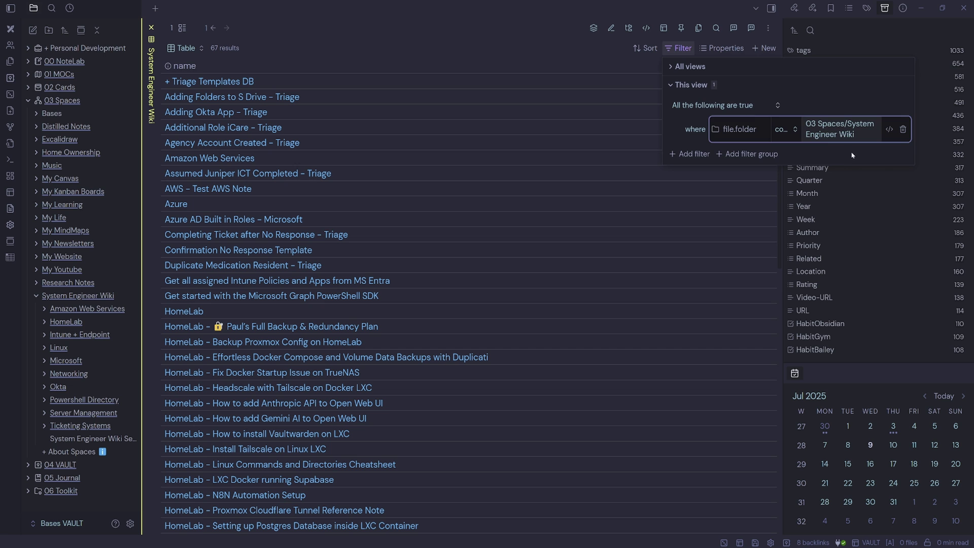
{"action": "left_click", "coordinate": [679, 48]}
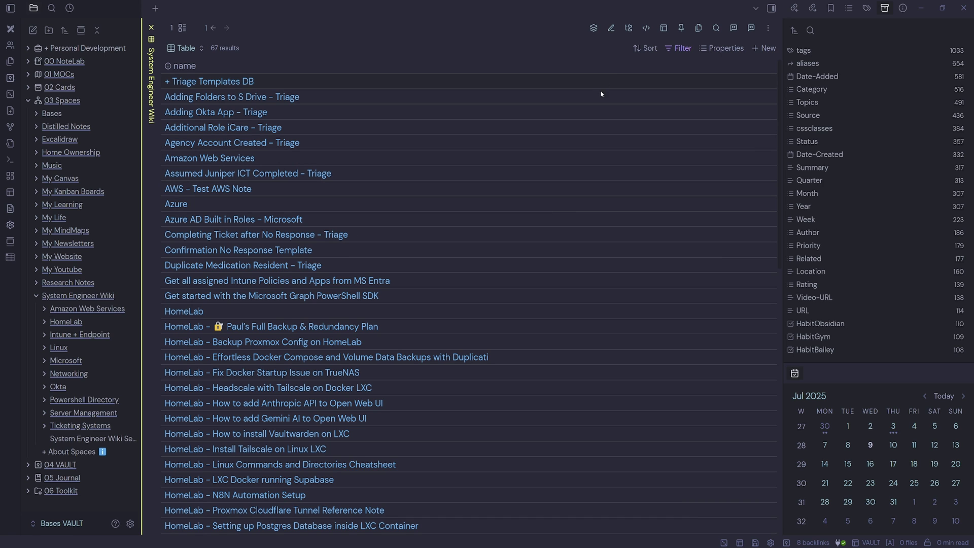
Step: Show the Date-Added property as a table column
{"action": "left_click", "coordinate": [727, 51]}
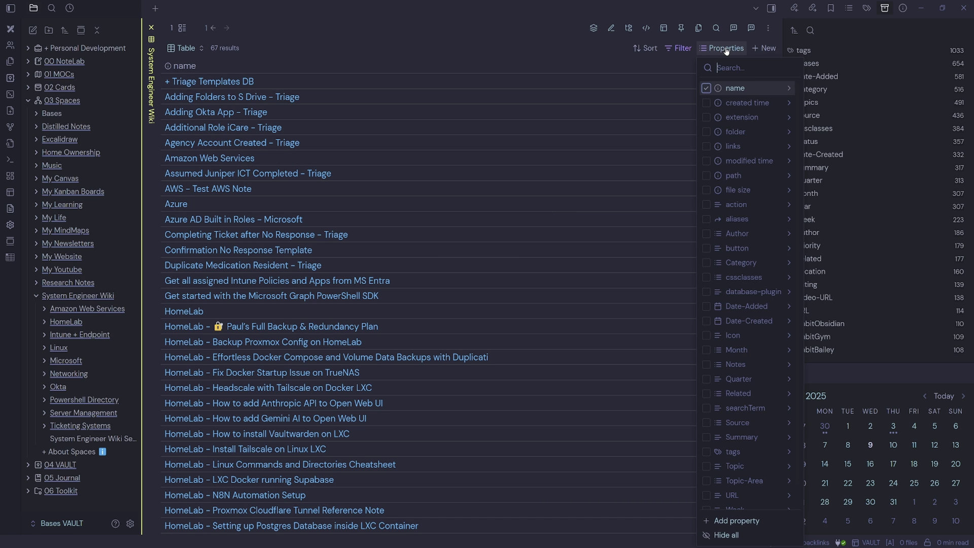
{"action": "type", "text": "date ad"}
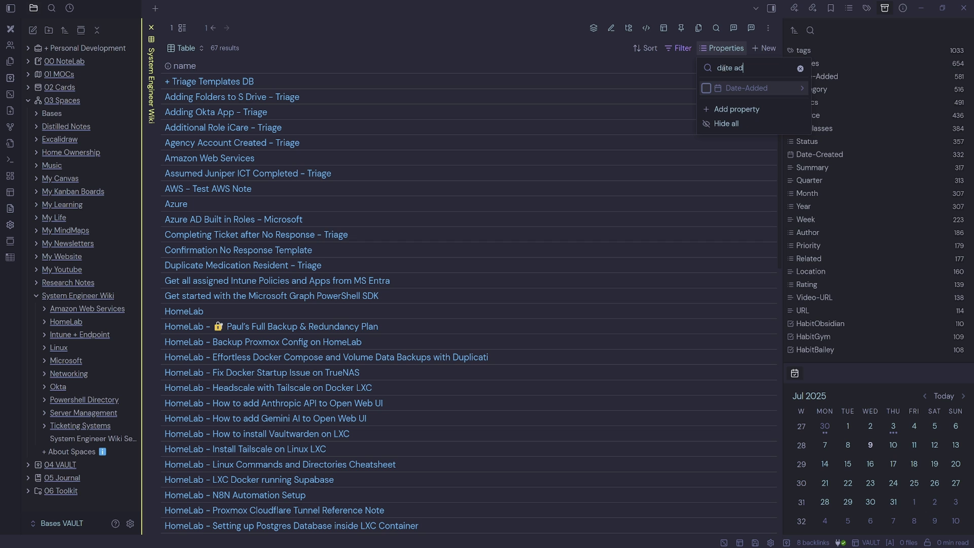
{"action": "left_click", "coordinate": [726, 94]}
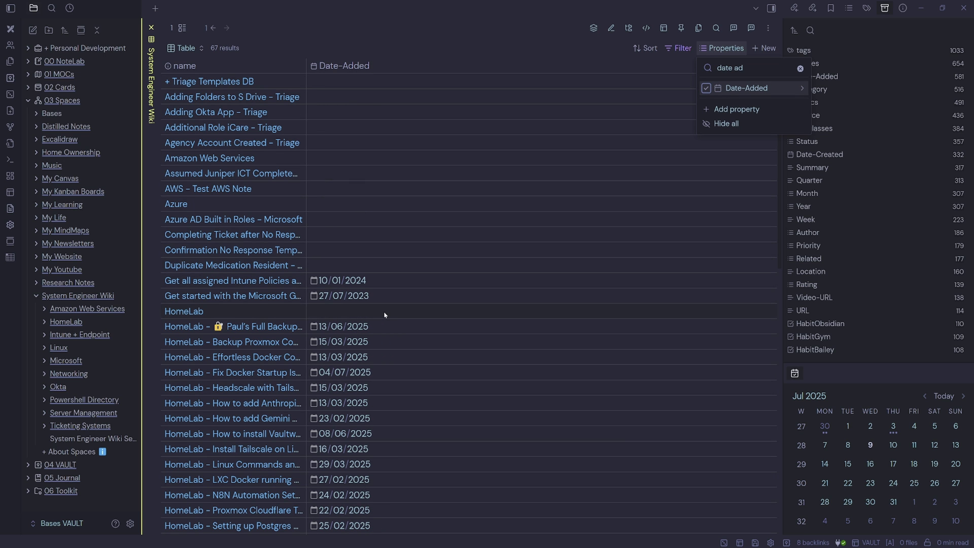
{"action": "scroll", "coordinate": [384, 315], "scroll_direction": "down", "scroll_amount": 5}
{"action": "scroll", "coordinate": [386, 331], "scroll_direction": "up", "scroll_amount": 5}
Step: Add a 'Date Added' formula column: date(file.ctime).format("YYYY-MM-DD")
{"action": "left_click", "coordinate": [741, 111]}
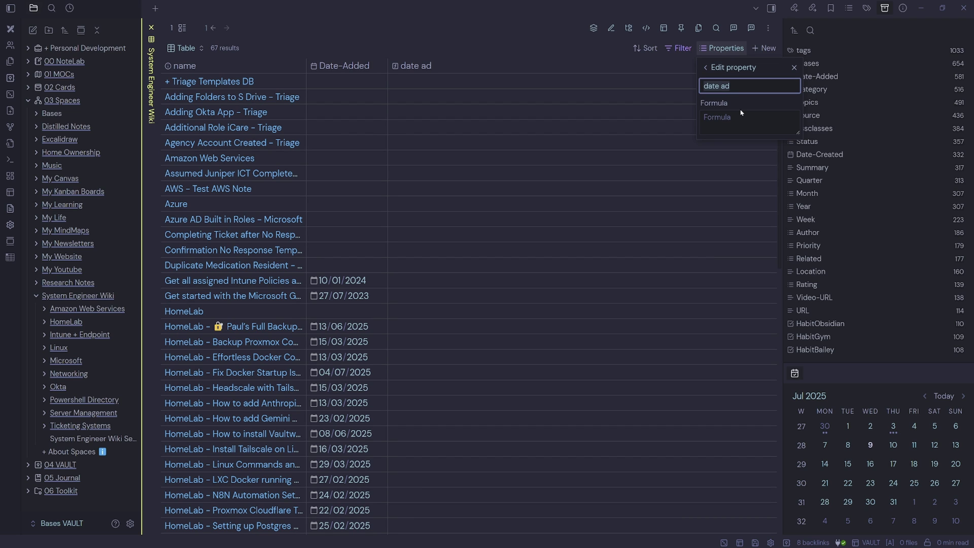
{"action": "key", "text": "ctrl+a"}
{"action": "type", "text": "Date Added"}
{"action": "key", "text": "Tab"}
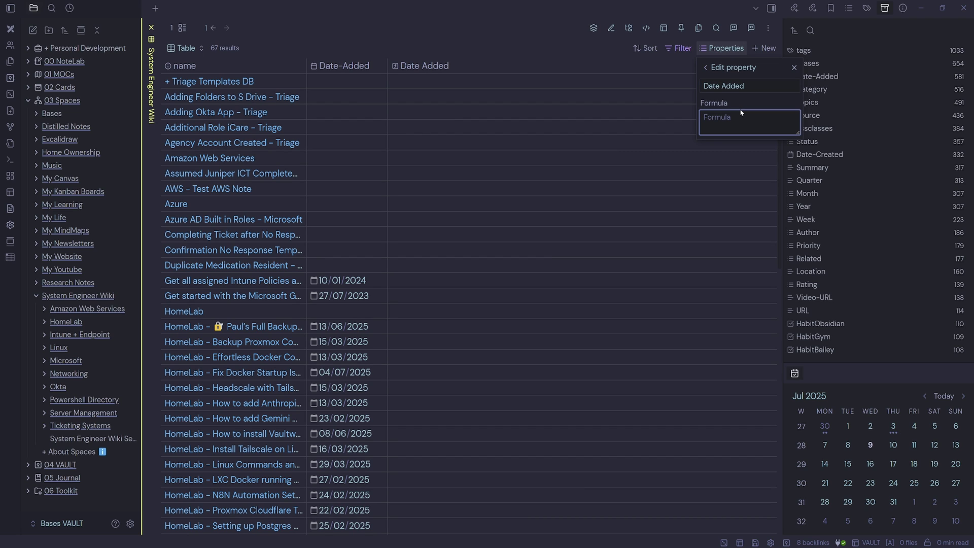
{"action": "type", "text": "date(file.ctime)"}
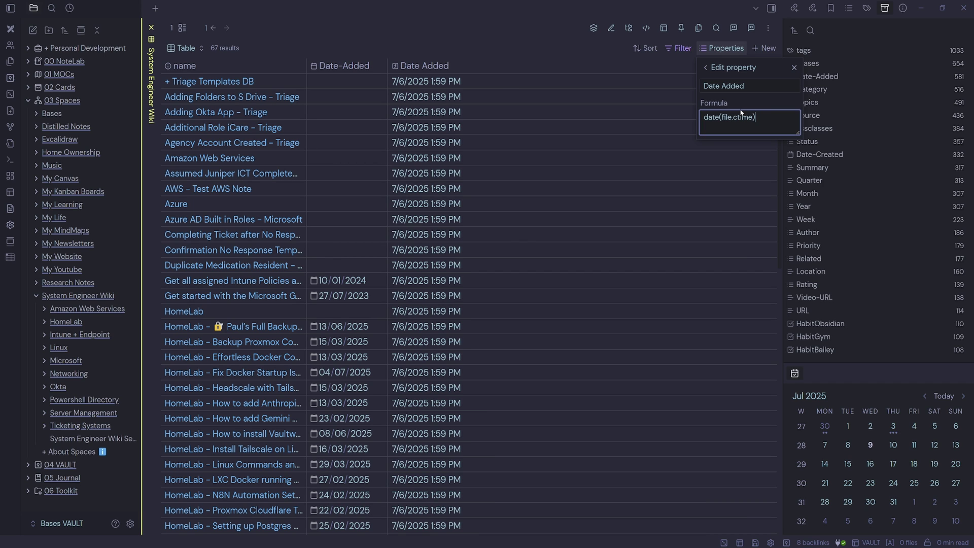
{"action": "type", "text": ".format("}
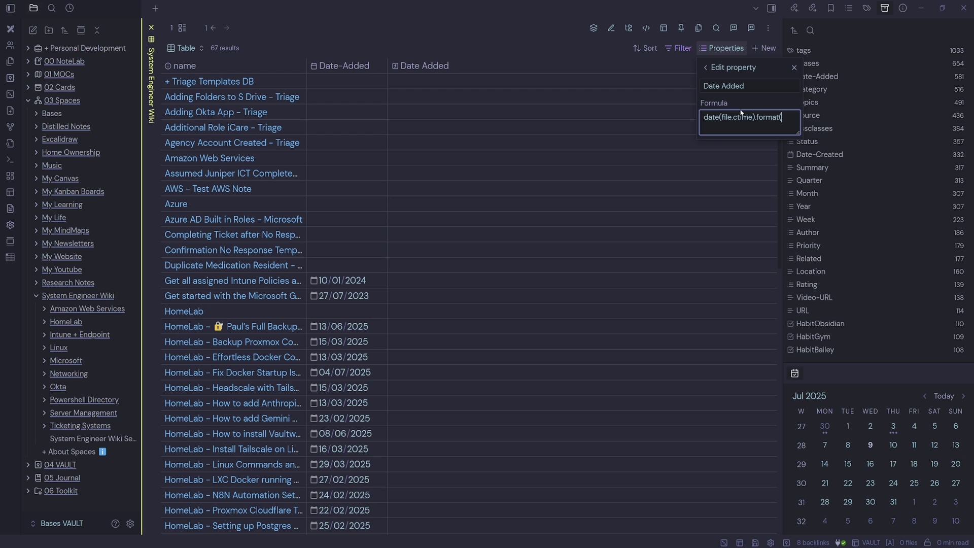
{"action": "type", "text": "\"YYYY-MM-DD\")"}
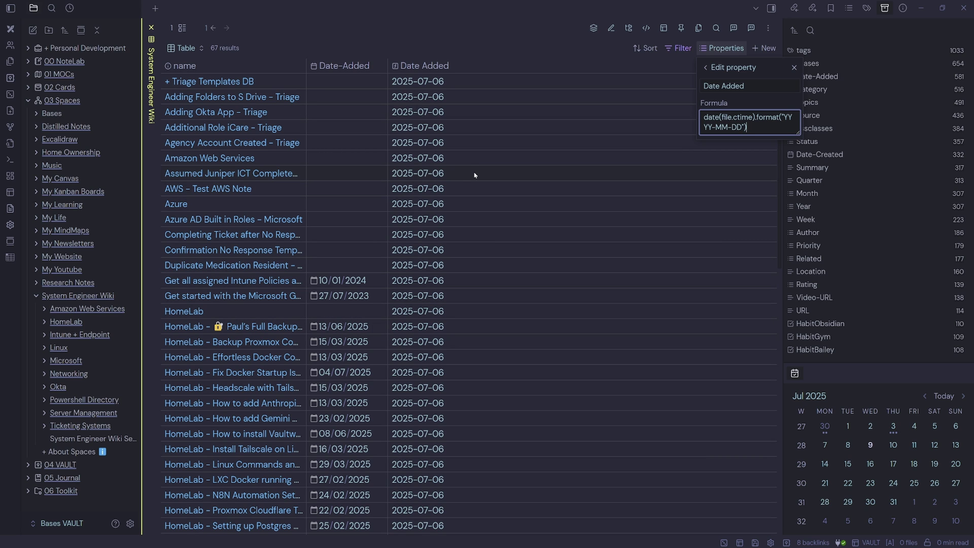
{"action": "left_click", "coordinate": [705, 67]}
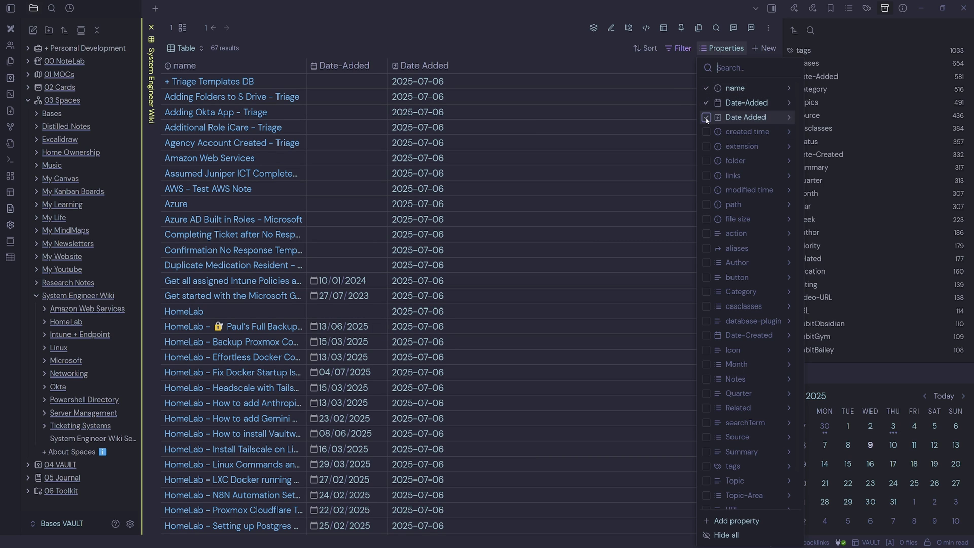
Step: Hide the Date Added formula column and show the Date-Modified column
{"action": "left_click", "coordinate": [707, 117]}
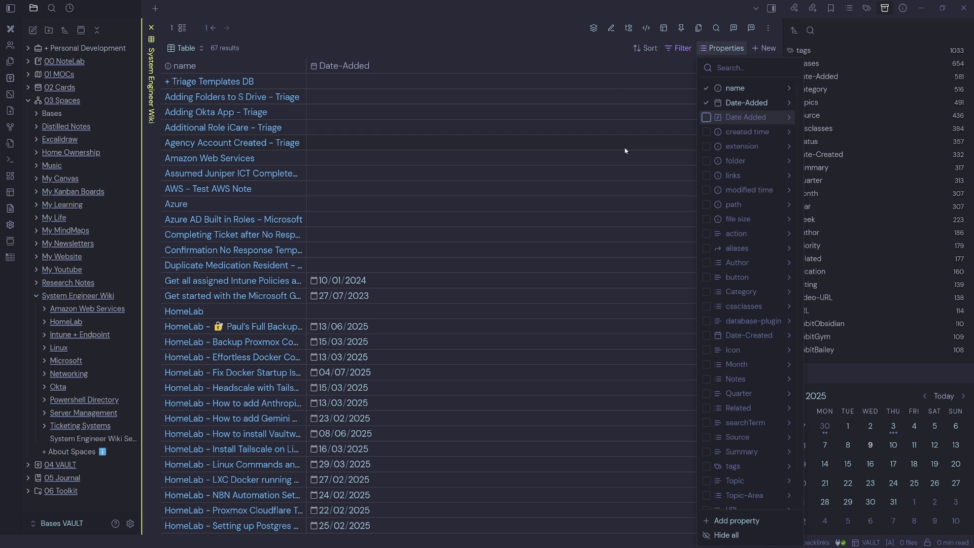
{"action": "left_click", "coordinate": [737, 68]}
{"action": "type", "text": "Date M"}
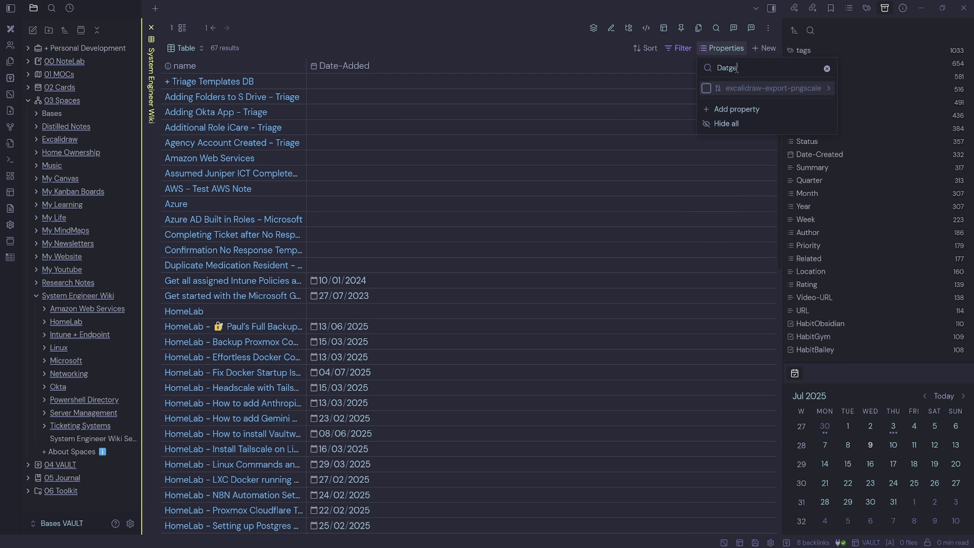
{"action": "type", "text": "od"}
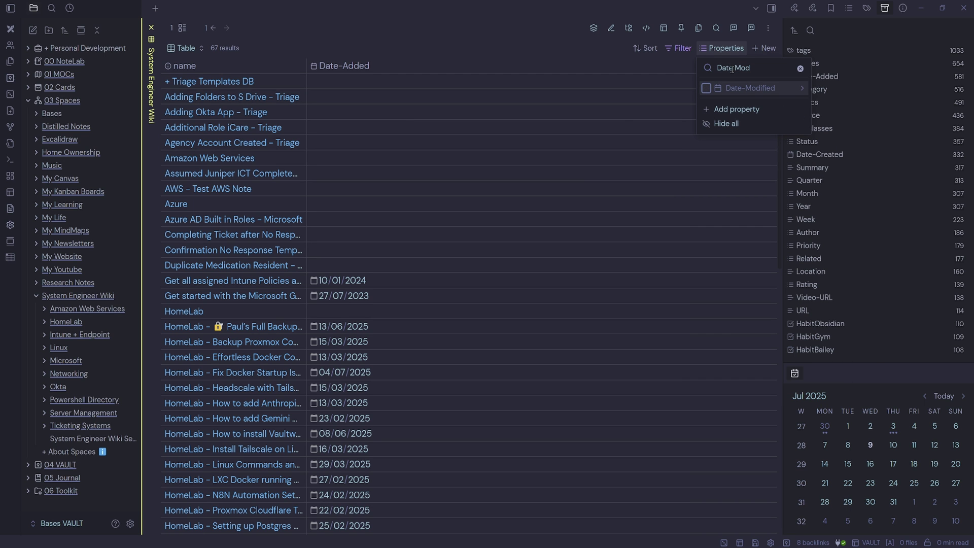
{"action": "left_click", "coordinate": [707, 88]}
{"action": "scroll", "coordinate": [461, 227], "scroll_direction": "down", "scroll_amount": 7}
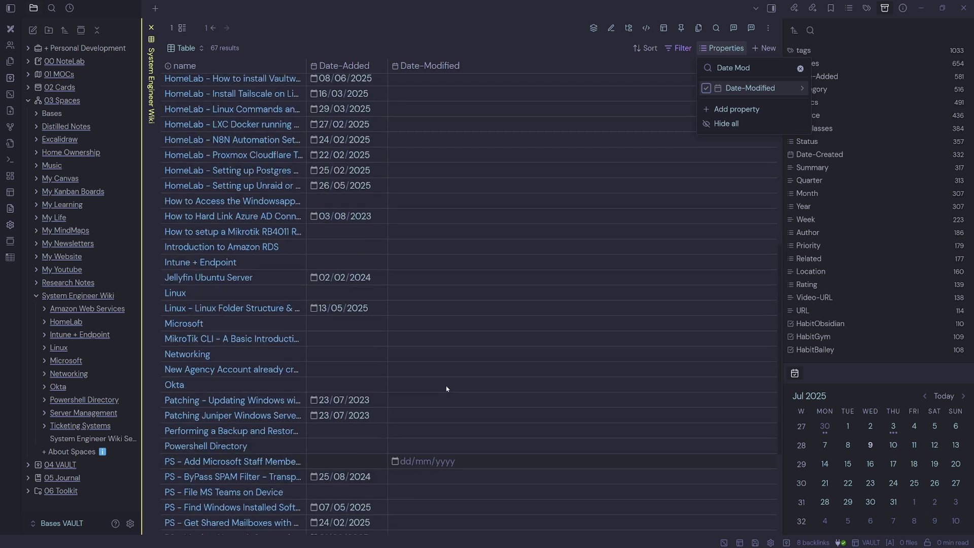
{"action": "scroll", "coordinate": [446, 388], "scroll_direction": "up", "scroll_amount": 7}
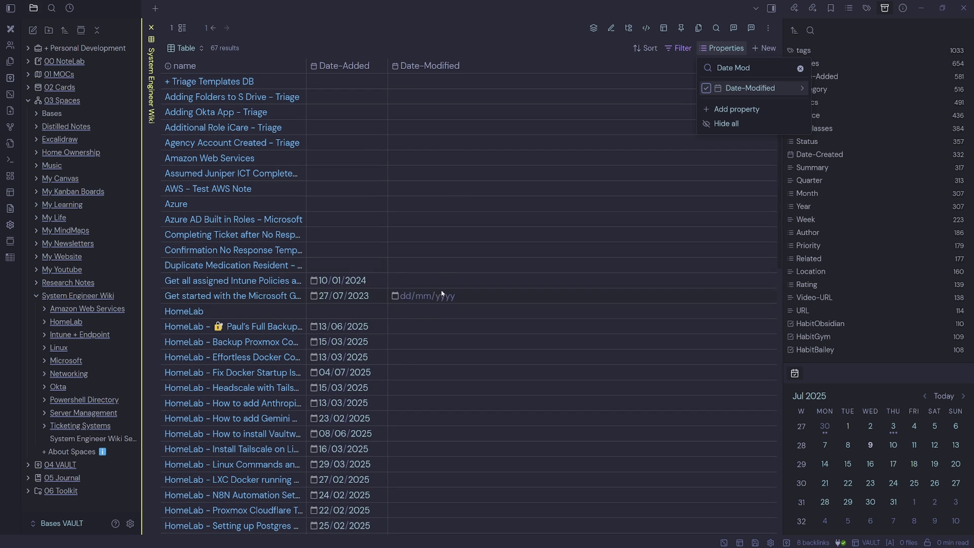
Step: Add a 'Date Modified' formula column using date(file.mtime).format("YYYY-MM-DD")
{"action": "left_click", "coordinate": [745, 110]}
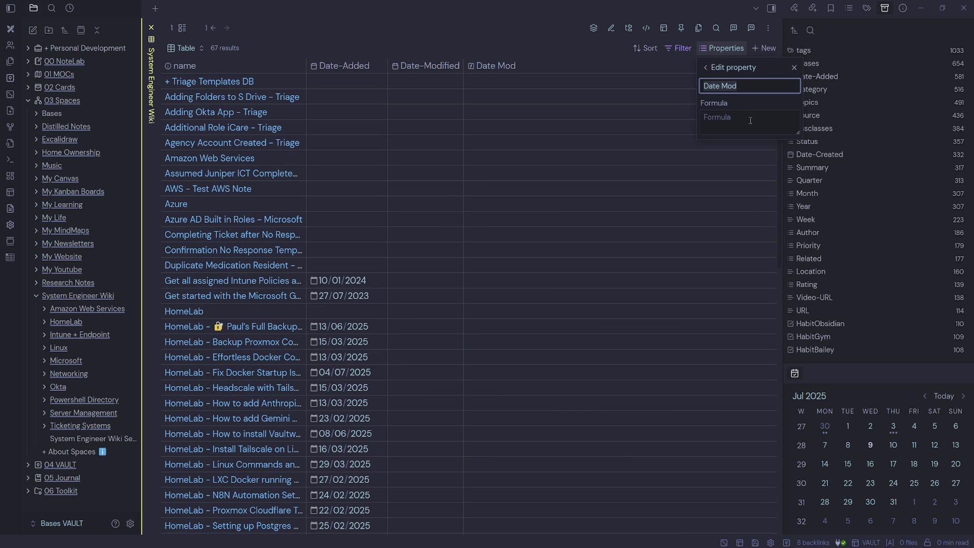
{"action": "left_click", "coordinate": [750, 88]}
{"action": "type", "text": "ified"}
{"action": "key", "text": "Return"}
{"action": "left_click", "coordinate": [791, 130]}
{"action": "type", "text": "date(file.mtime).format(\"YYYY-MM-DD\")"}
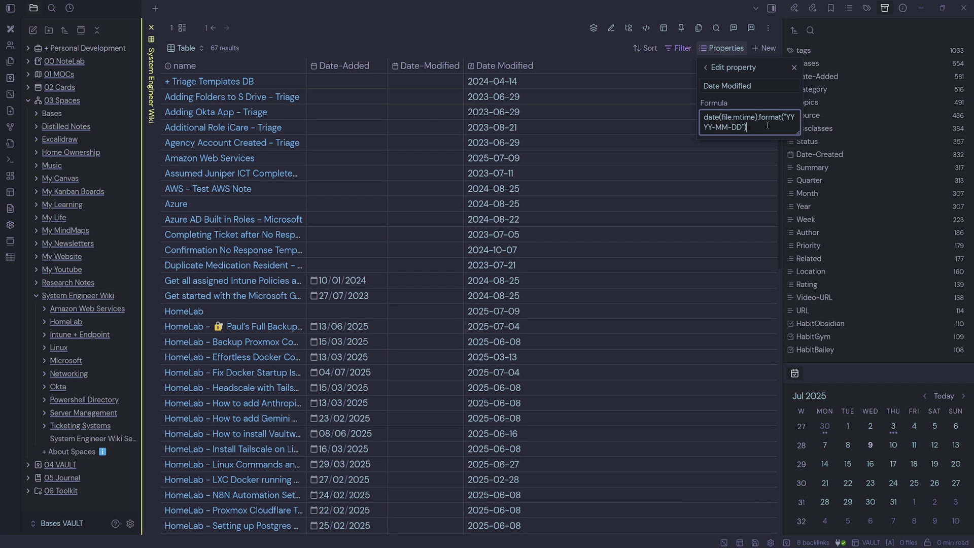
{"action": "left_click_drag", "start_coordinate": [522, 65], "coordinate": [442, 70]}
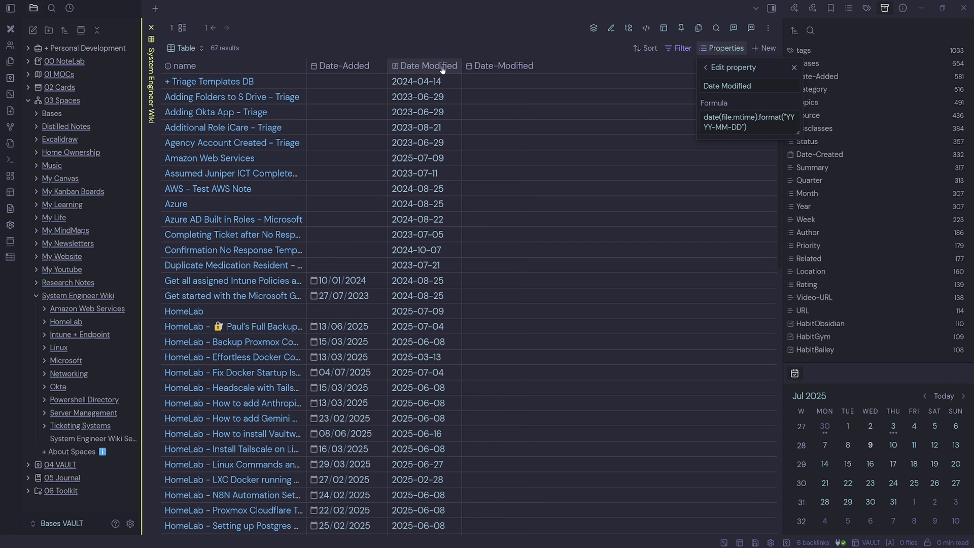
Step: Hide Date-Modified and order the columns Date-Added, Date Modified, name
{"action": "left_click", "coordinate": [721, 47]}
{"action": "left_click", "coordinate": [721, 48]}
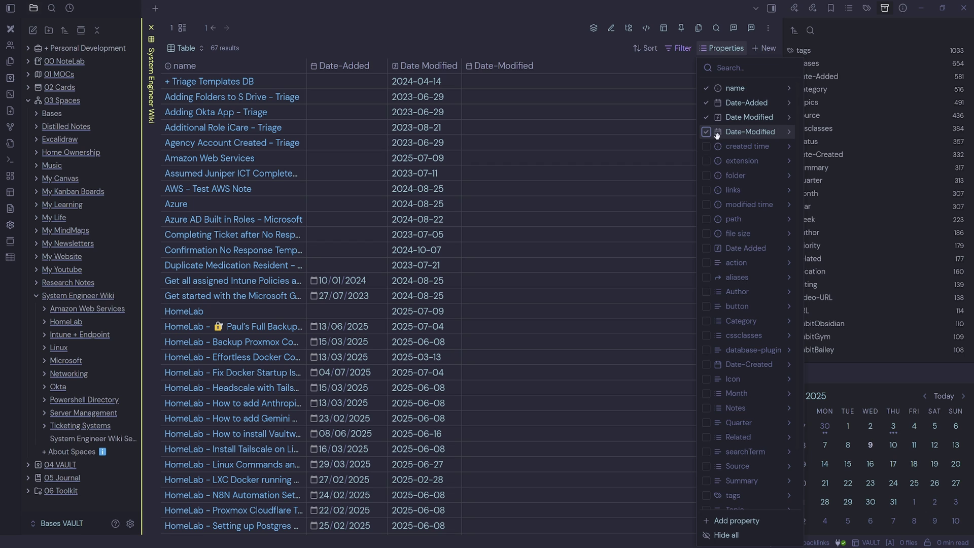
{"action": "left_click", "coordinate": [706, 133]}
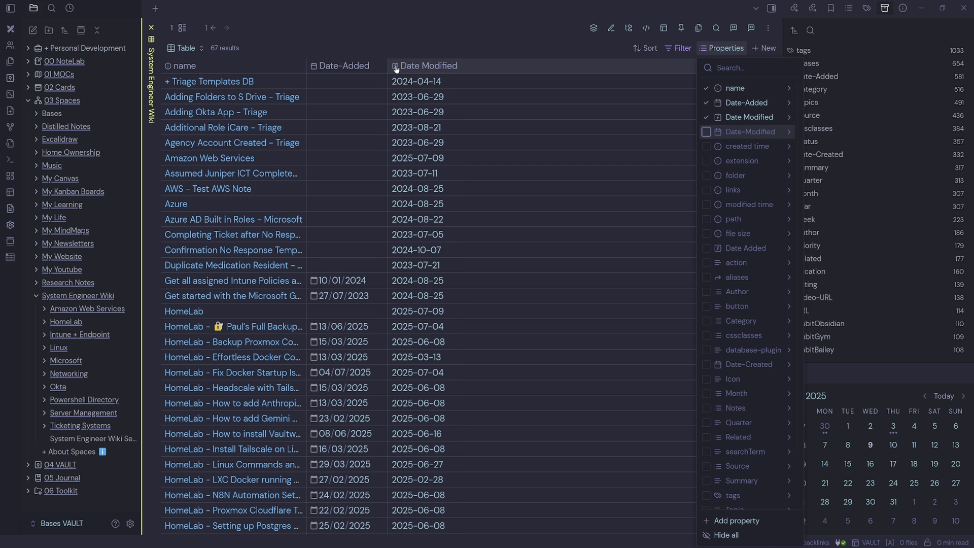
{"action": "left_click_drag", "start_coordinate": [355, 67], "coordinate": [168, 66]}
{"action": "left_click_drag", "start_coordinate": [428, 65], "coordinate": [243, 66]}
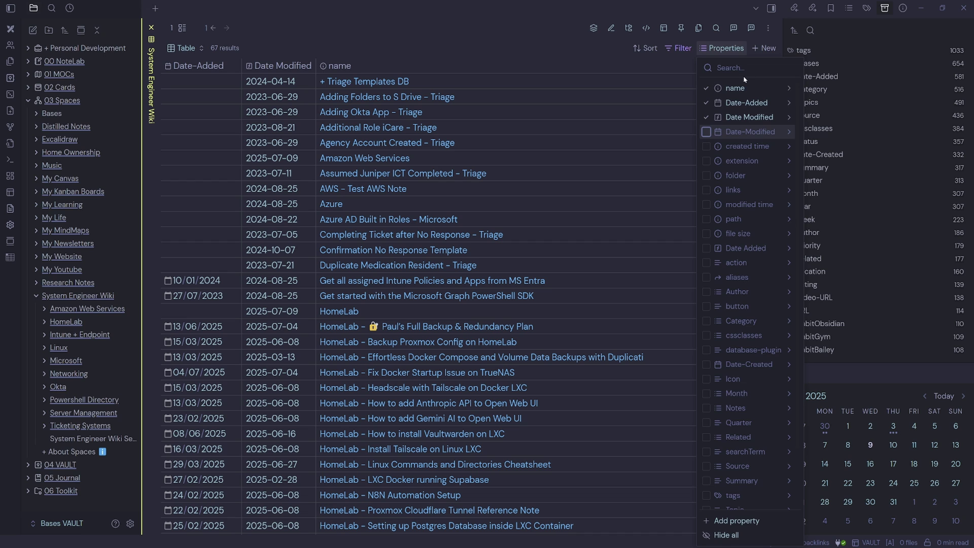
{"action": "key", "text": "Escape"}
Step: Show the Summary property as a table column
{"action": "left_click", "coordinate": [721, 48]}
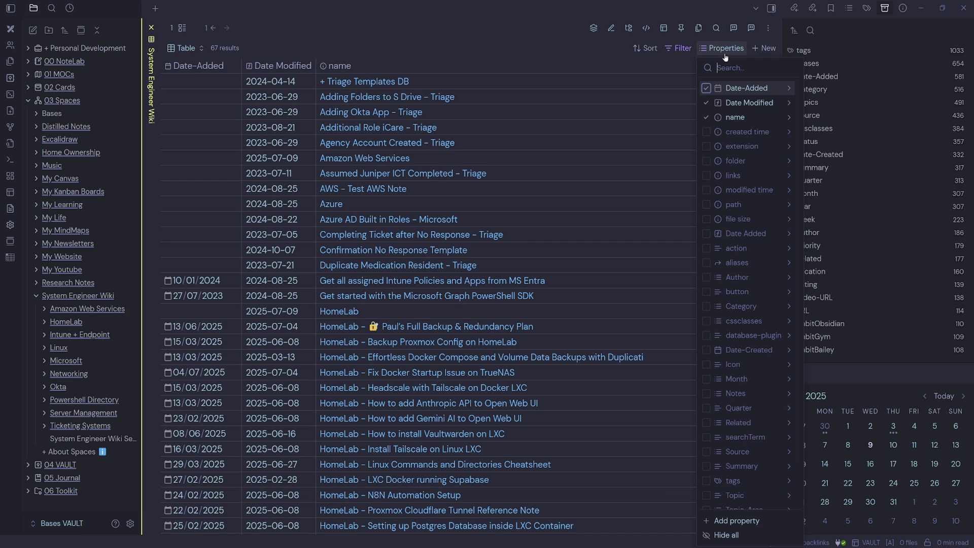
{"action": "type", "text": "summar"}
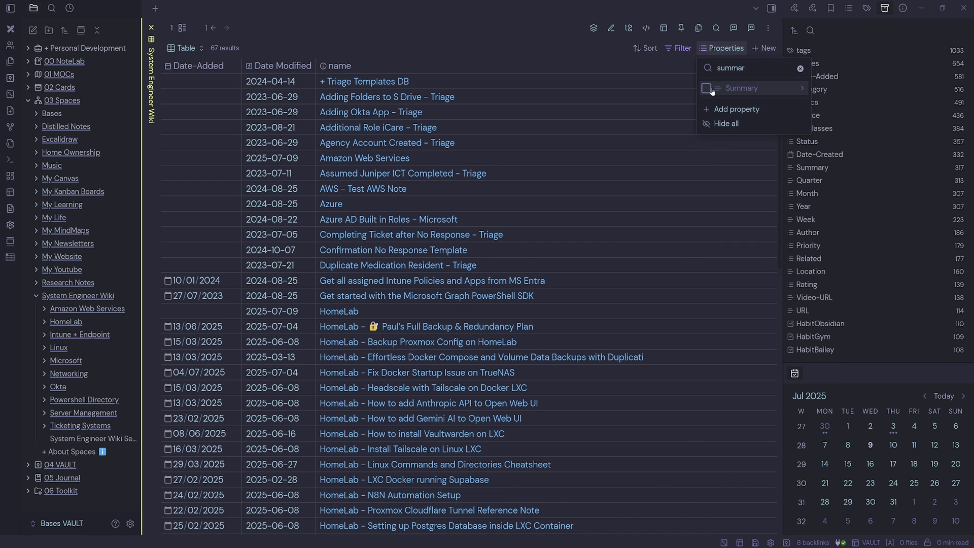
{"action": "left_click", "coordinate": [706, 90]}
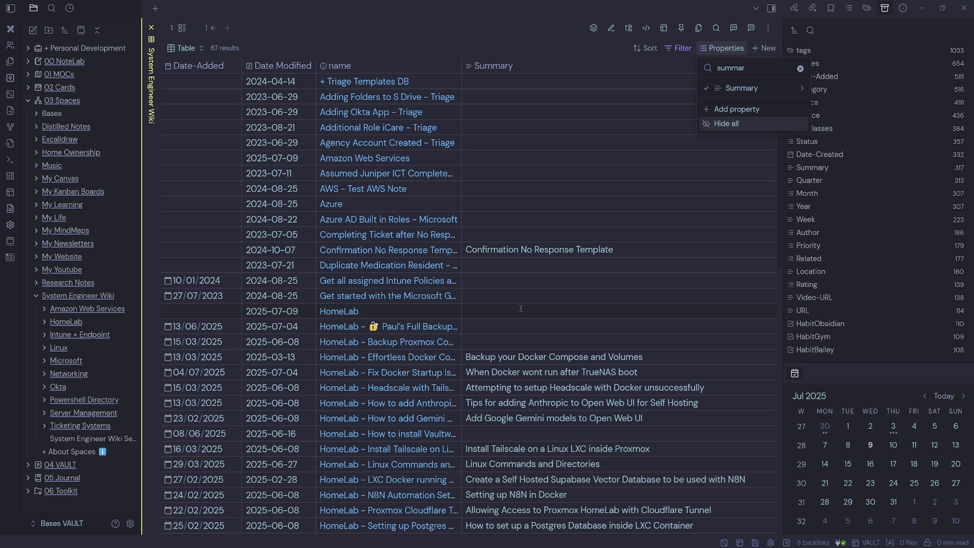
{"action": "key", "text": "Escape"}
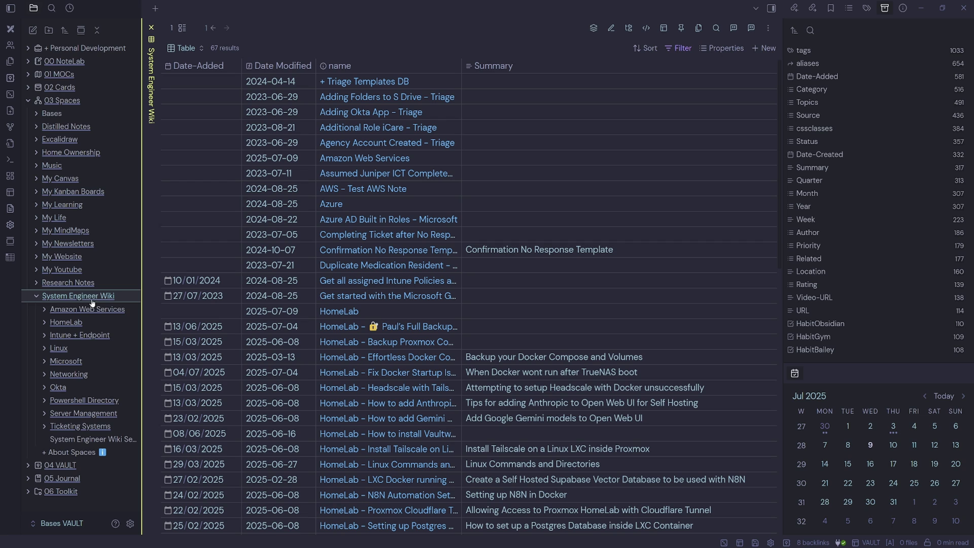
Step: Rename the table view to 'System Engineer Wiki'
{"action": "left_click", "coordinate": [185, 48]}
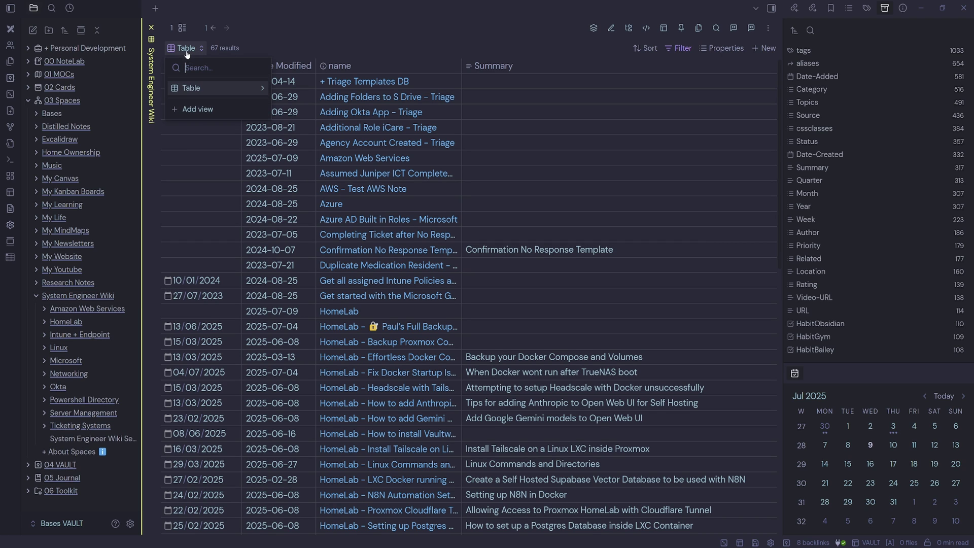
{"action": "left_click", "coordinate": [255, 100]}
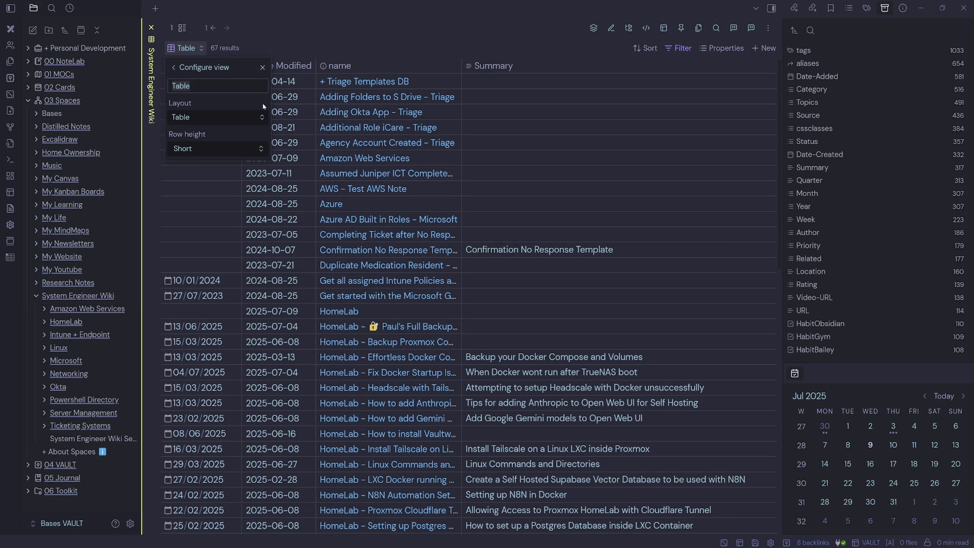
{"action": "double_click", "coordinate": [230, 86]}
{"action": "type", "text": "System Engi"}
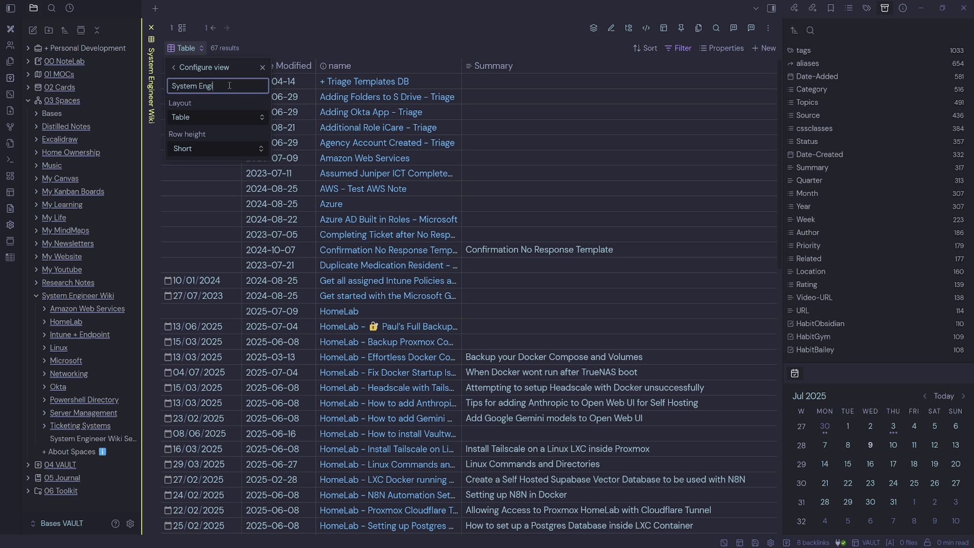
{"action": "type", "text": "neer Wiki"}
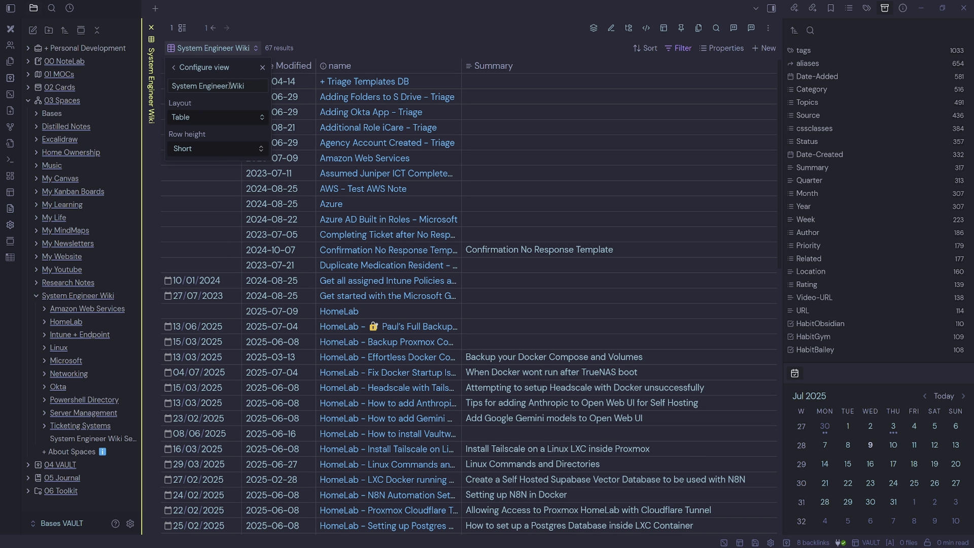
{"action": "left_click", "coordinate": [237, 49]}
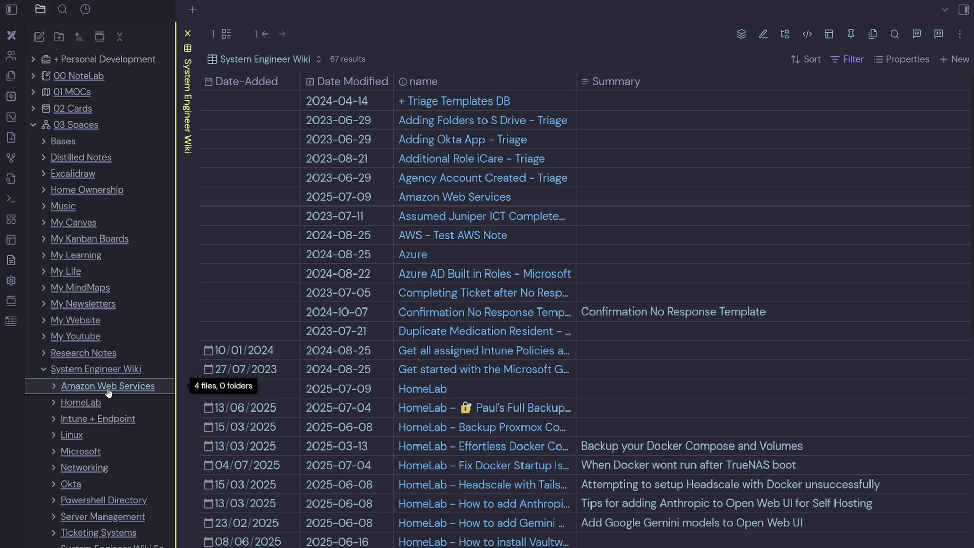
Step: Duplicate the System Engineer Wiki view as a new view named 'AWS'
{"action": "left_click", "coordinate": [312, 61]}
{"action": "left_click", "coordinate": [327, 105]}
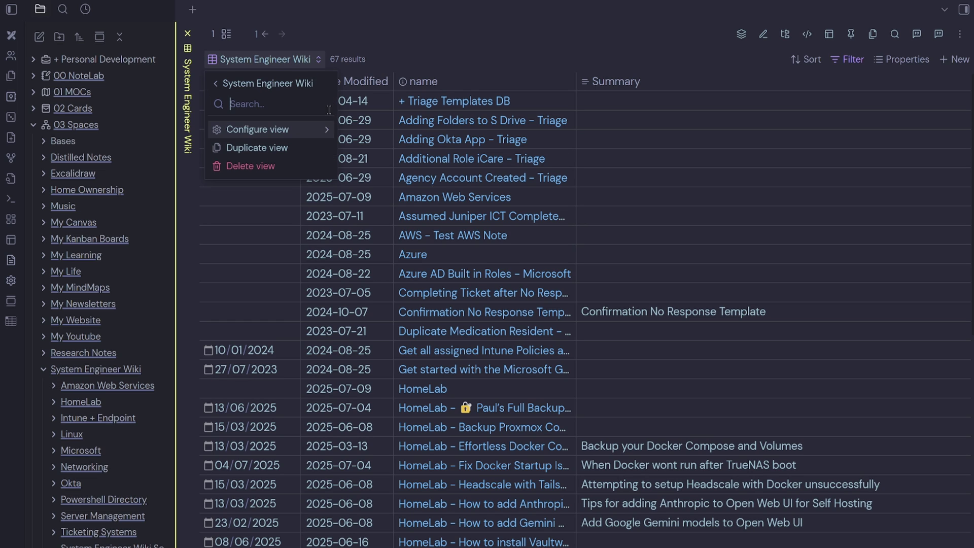
{"action": "left_click", "coordinate": [311, 147]}
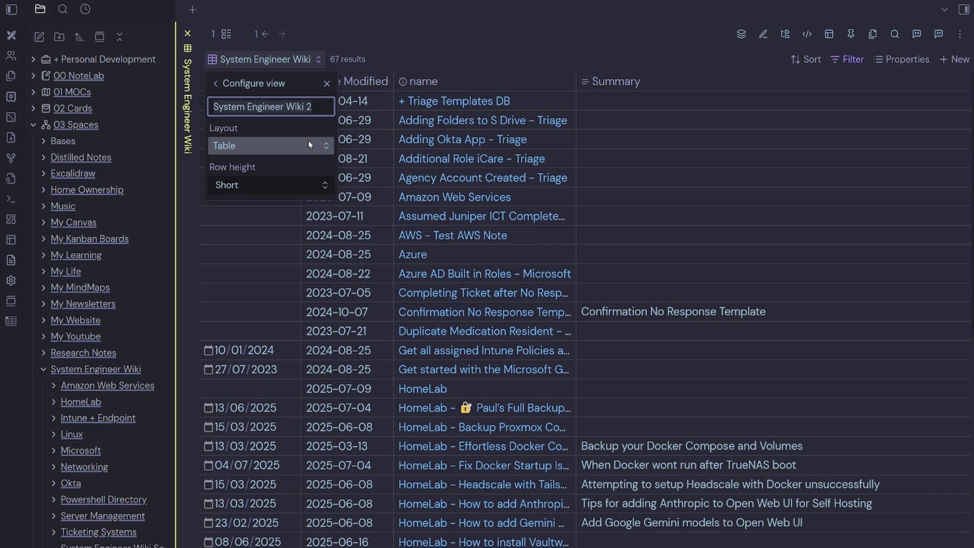
{"action": "type", "text": "AWS"}
{"action": "key", "text": "Return"}
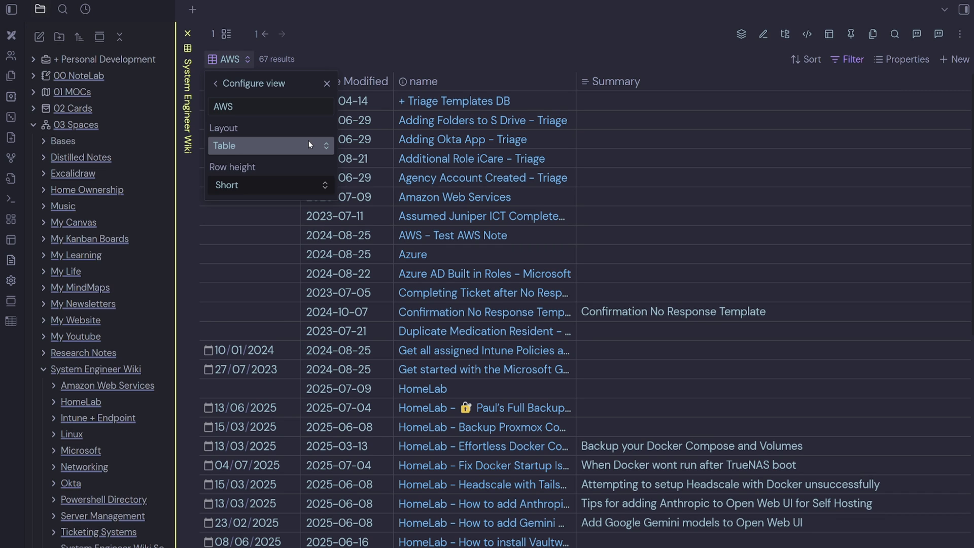
Step: Append '/Amazon Web Services' to the AWS view's file.folder filter value
{"action": "left_click", "coordinate": [848, 59]}
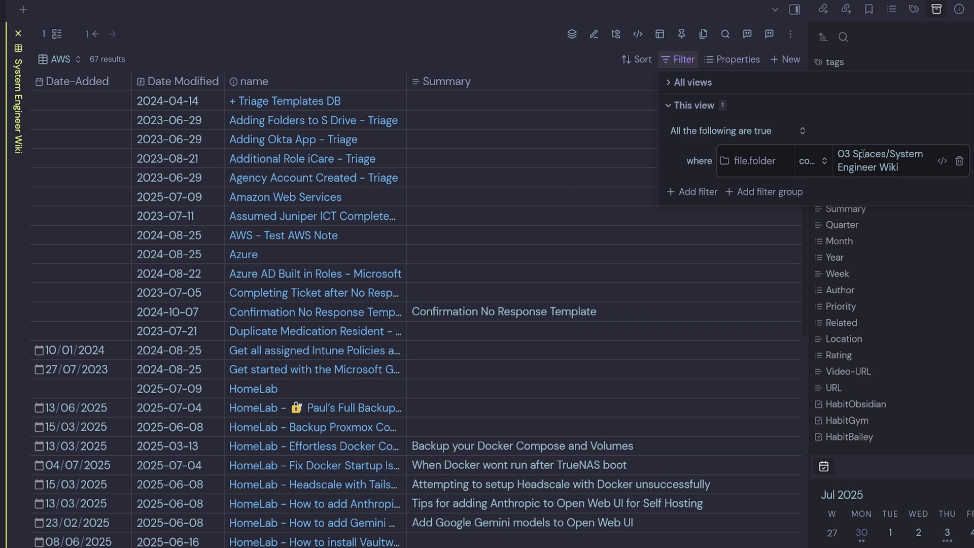
{"action": "left_click", "coordinate": [912, 172]}
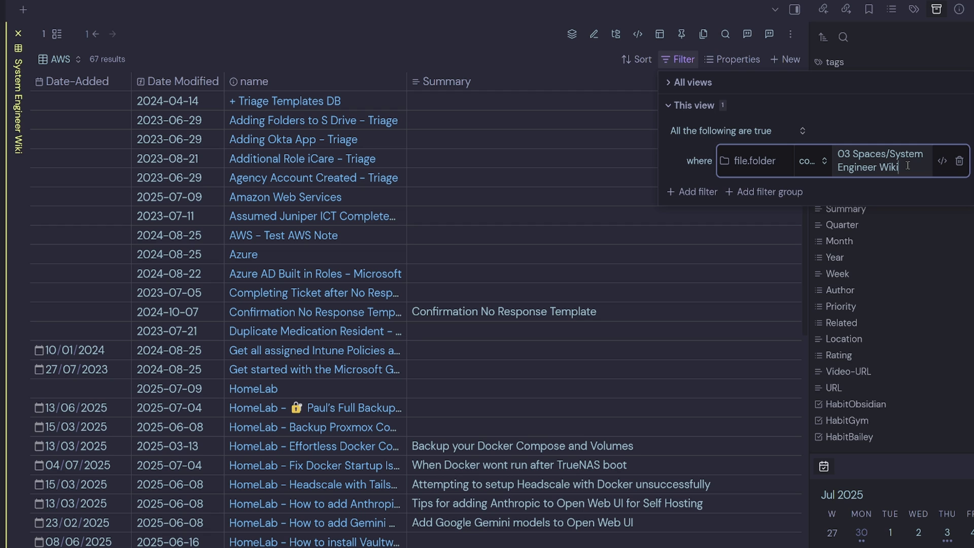
{"action": "type", "text": "/"}
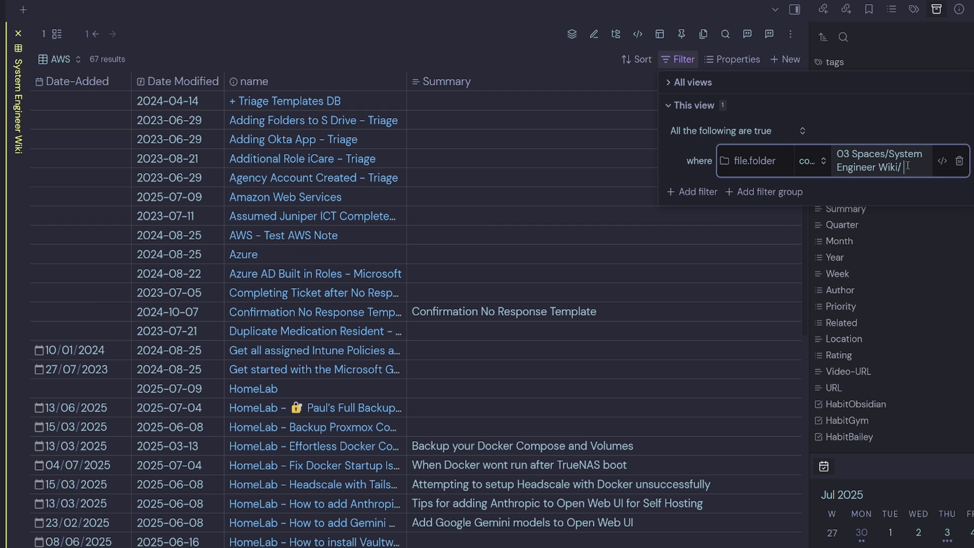
{"action": "type", "text": "Amazon Web"}
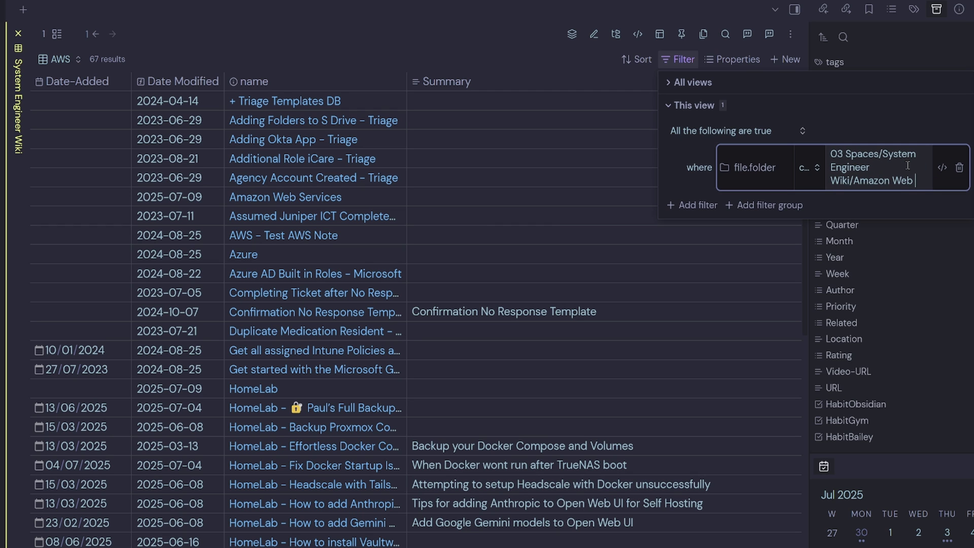
{"action": "type", "text": " Services"}
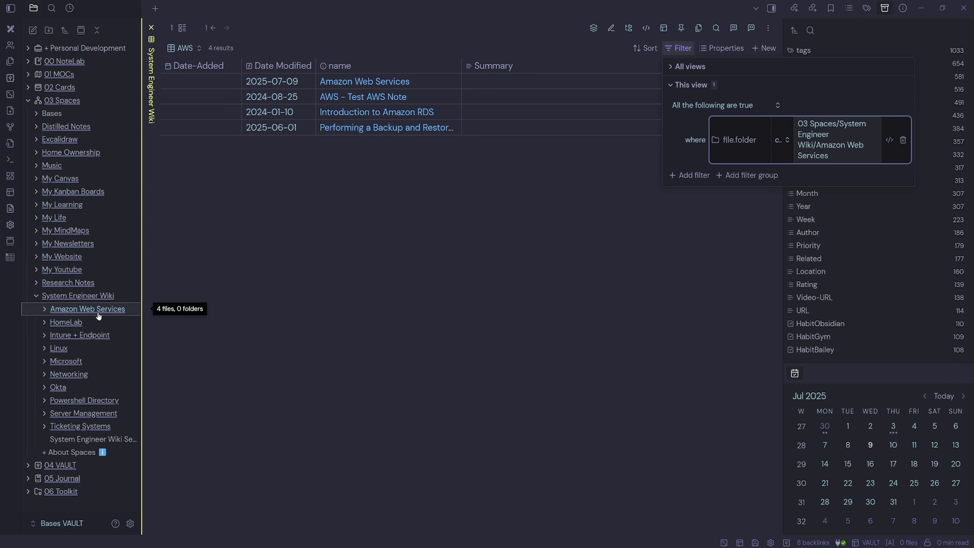
Step: Apply the Amazon Web Services folder filter and copy the #My/SysAdmin/AWS tag from a result note
{"action": "key", "text": "Return"}
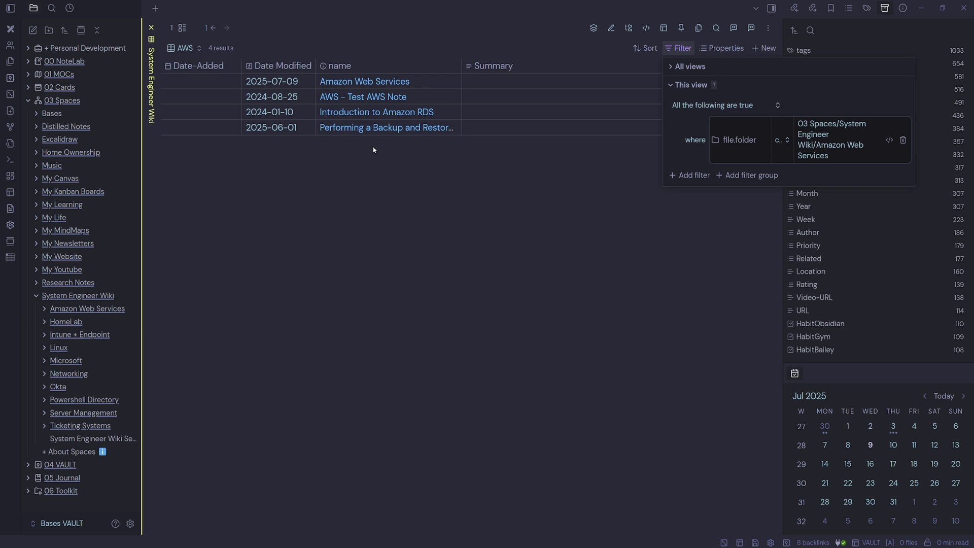
{"action": "left_click", "coordinate": [367, 112]}
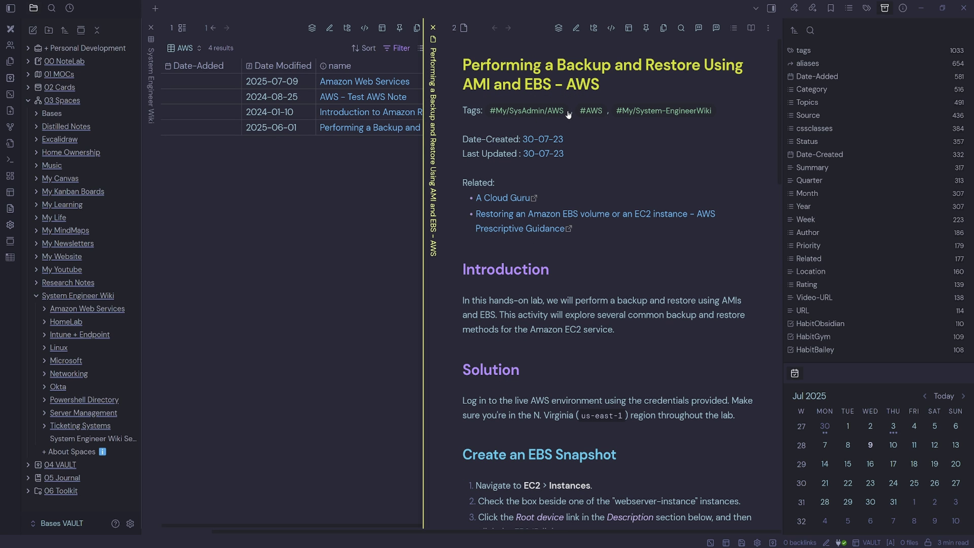
{"action": "left_click_drag", "start_coordinate": [567, 114], "coordinate": [492, 113]}
{"action": "key", "text": "ctrl+c"}
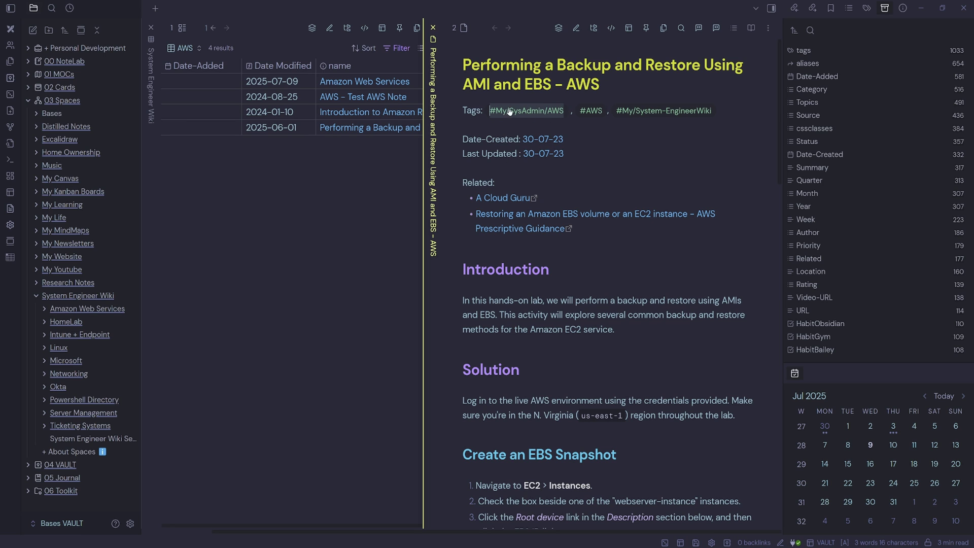
{"action": "key", "text": "ctrl+w"}
Step: Add a filter condition: tags contains #My/SysAdmin/AWS
{"action": "left_click", "coordinate": [679, 48]}
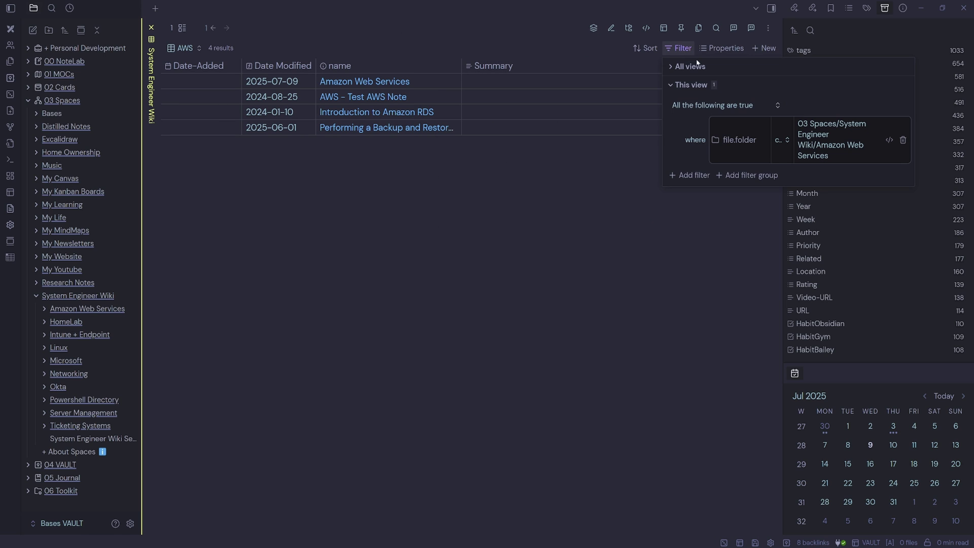
{"action": "left_click", "coordinate": [701, 176]}
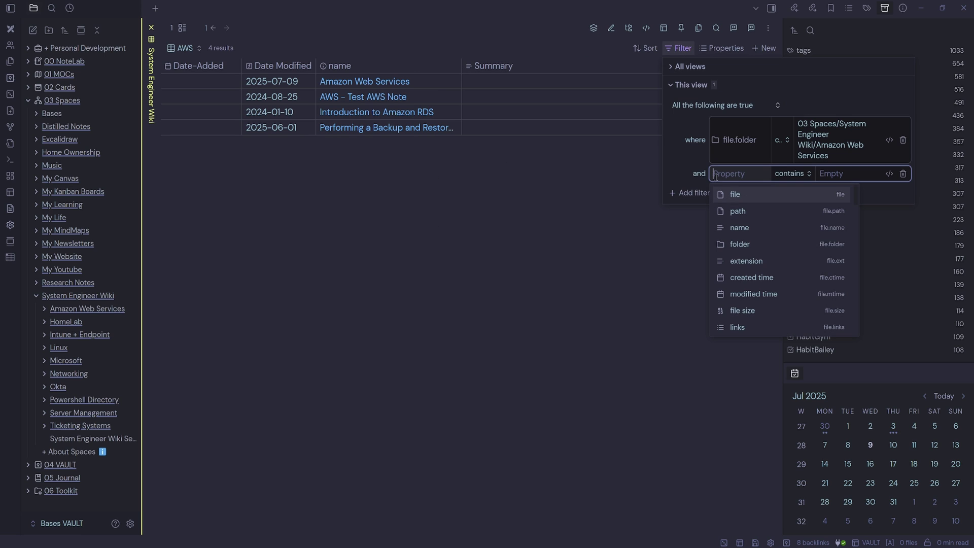
{"action": "type", "text": "tags"}
{"action": "left_click", "coordinate": [757, 198]}
{"action": "left_click", "coordinate": [843, 181]}
{"action": "key", "text": "ctrl+v"}
{"action": "left_click", "coordinate": [833, 198]}
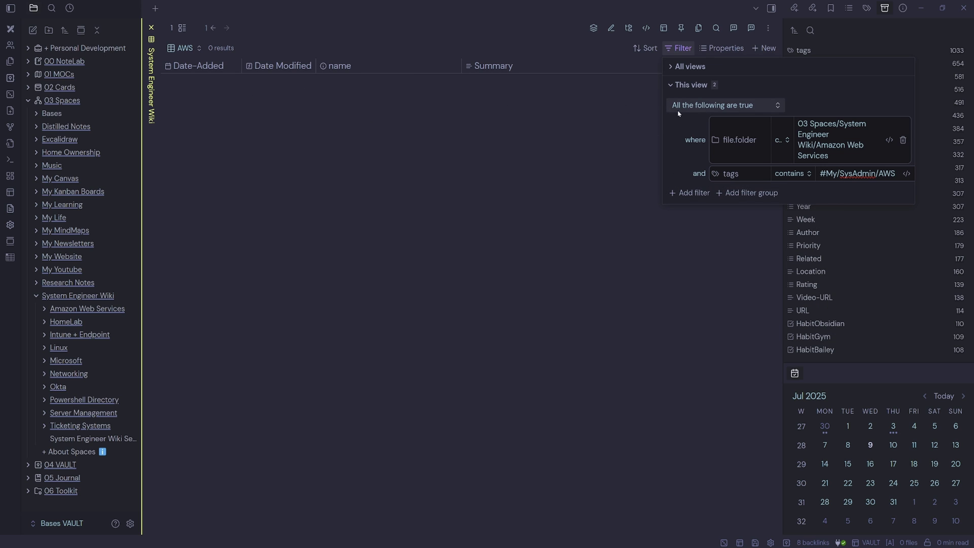
Step: Switch to 'Any of the following are true' and add a tags condition for #AWS
{"action": "left_click", "coordinate": [720, 107]}
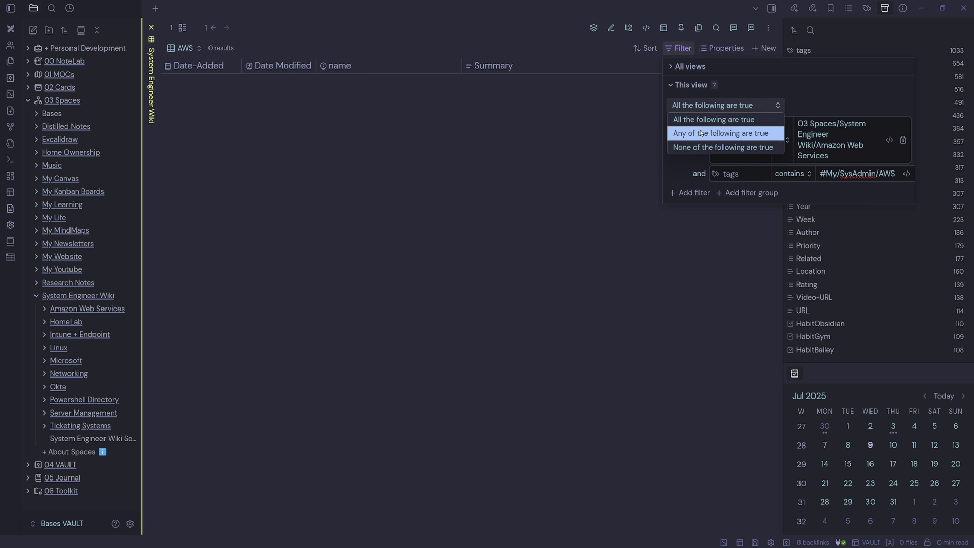
{"action": "left_click", "coordinate": [717, 133]}
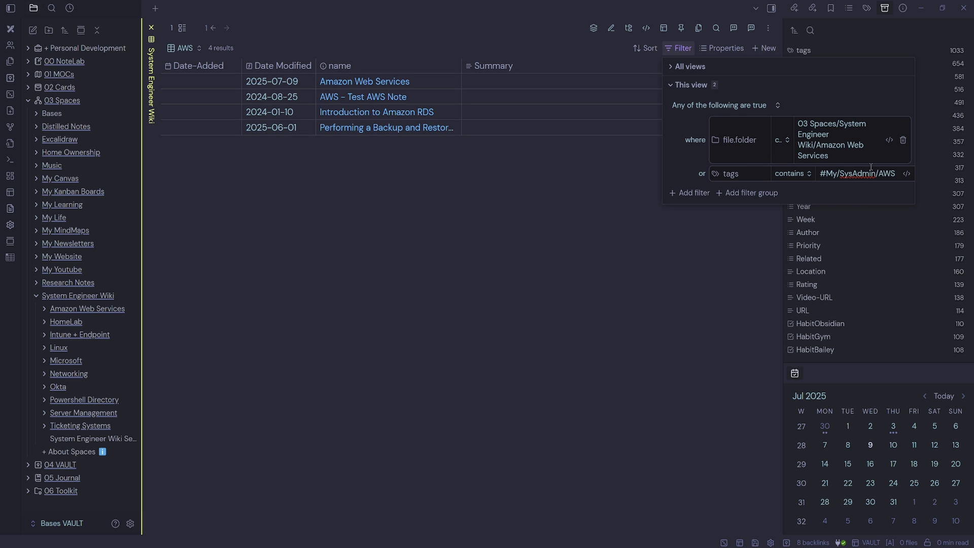
{"action": "left_click", "coordinate": [688, 193]}
{"action": "left_click", "coordinate": [857, 191]}
{"action": "key", "text": "ctrl+v"}
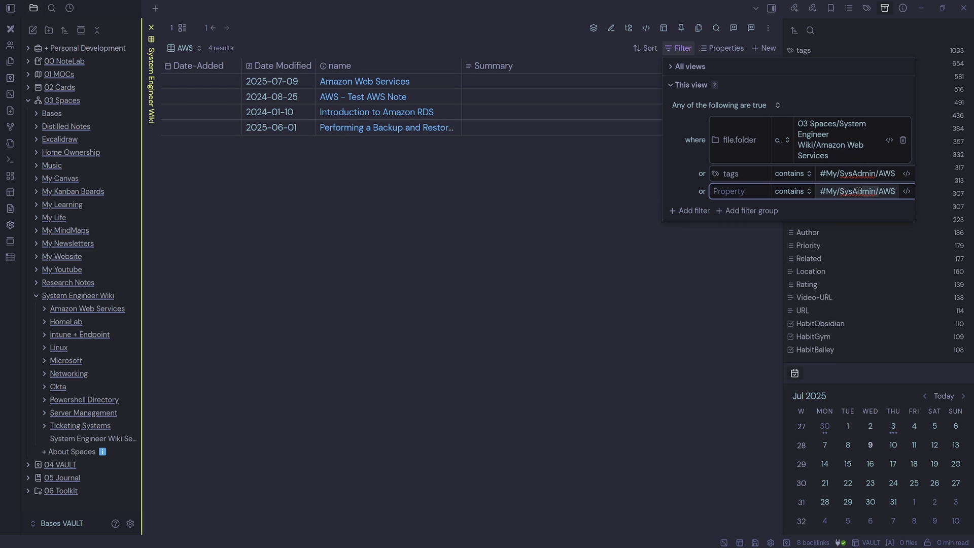
{"action": "left_click_drag", "start_coordinate": [859, 191], "coordinate": [825, 192]}
{"action": "key", "text": "BackSpace"}
{"action": "key", "text": "Delete"}
{"action": "key", "text": "Delete"}
{"action": "key", "text": "Delete"}
{"action": "key", "text": "Delete"}
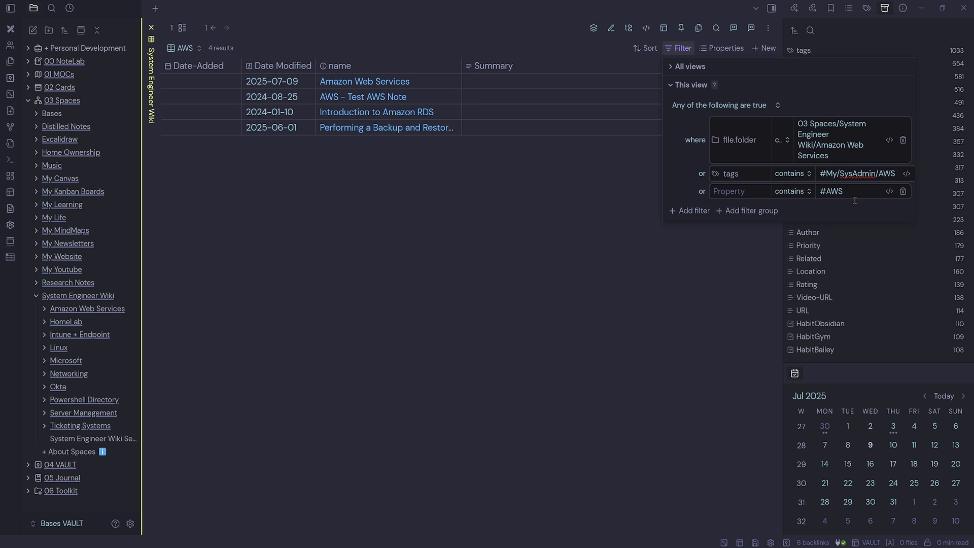
{"action": "key", "text": "Escape"}
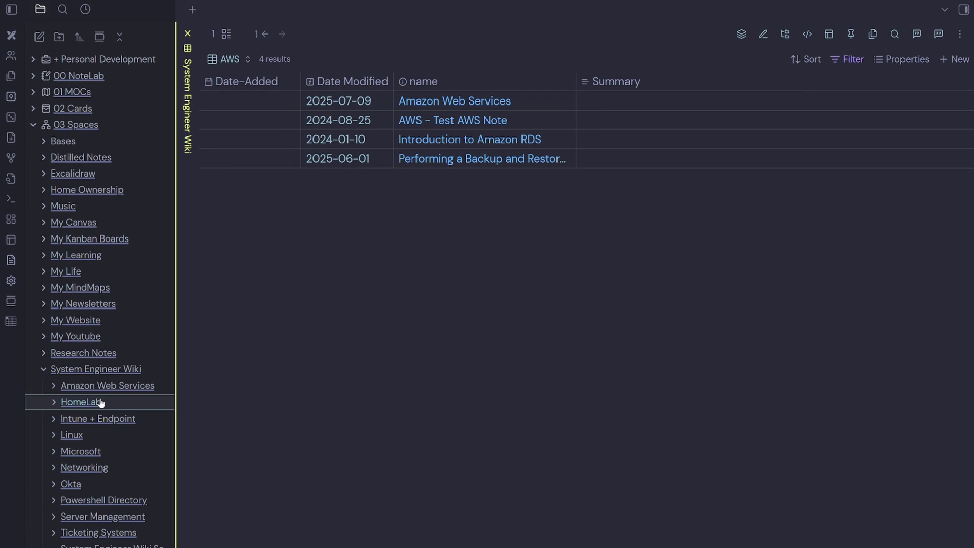
Step: Duplicate the AWS view as a new view named 'HomeLab'
{"action": "left_click", "coordinate": [242, 59]}
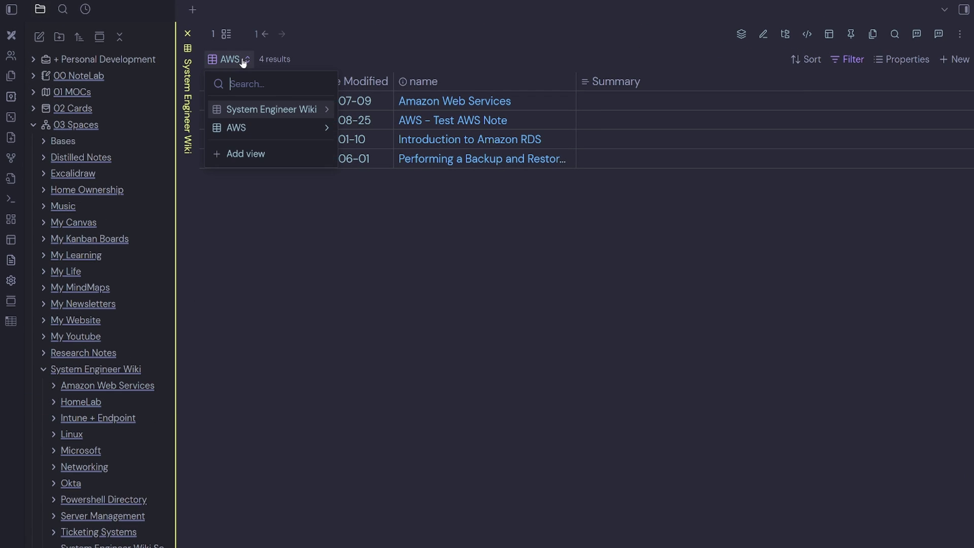
{"action": "left_click", "coordinate": [328, 131]}
{"action": "left_click", "coordinate": [297, 131]}
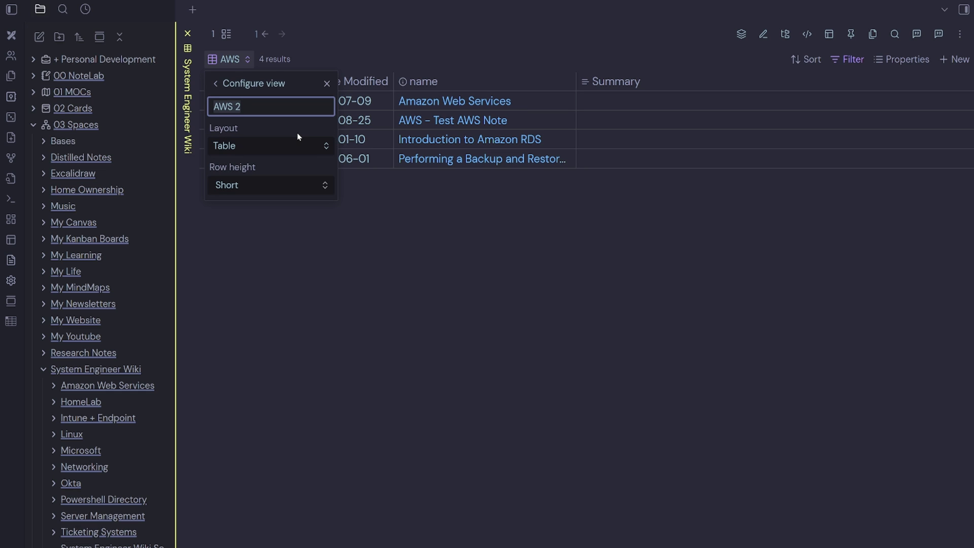
{"action": "type", "text": "HomeLab"}
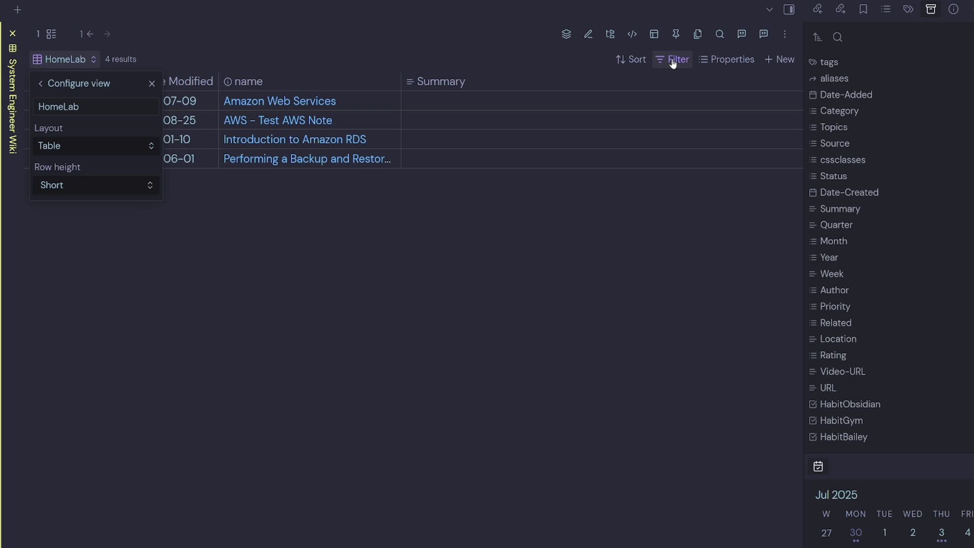
Step: Replace AWS with HomeLab in the folder and both tag filter conditions
{"action": "left_click", "coordinate": [847, 60]}
{"action": "double_click", "coordinate": [867, 239]}
{"action": "type", "text": "HomeLab"}
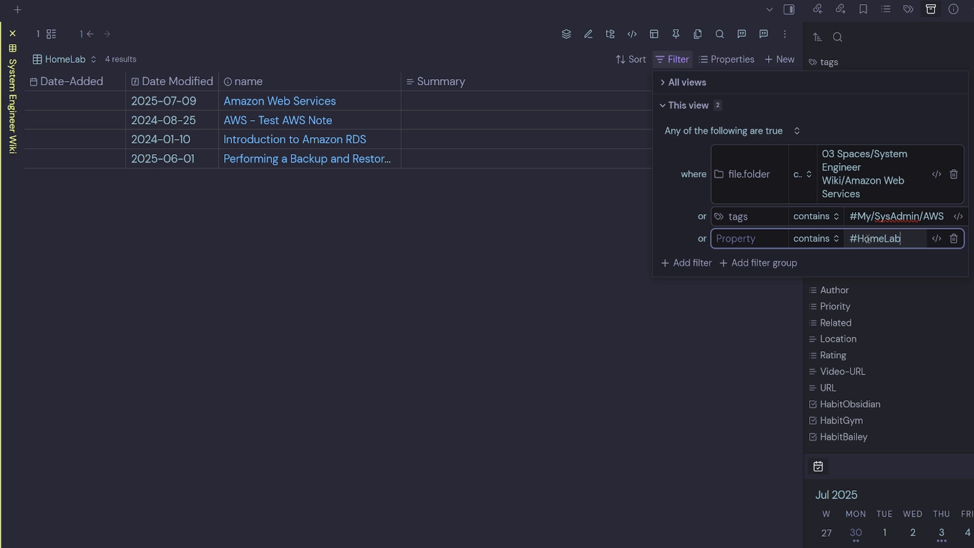
{"action": "left_click", "coordinate": [959, 216]}
{"action": "double_click", "coordinate": [869, 216]}
{"action": "type", "text": "HomeLab"}
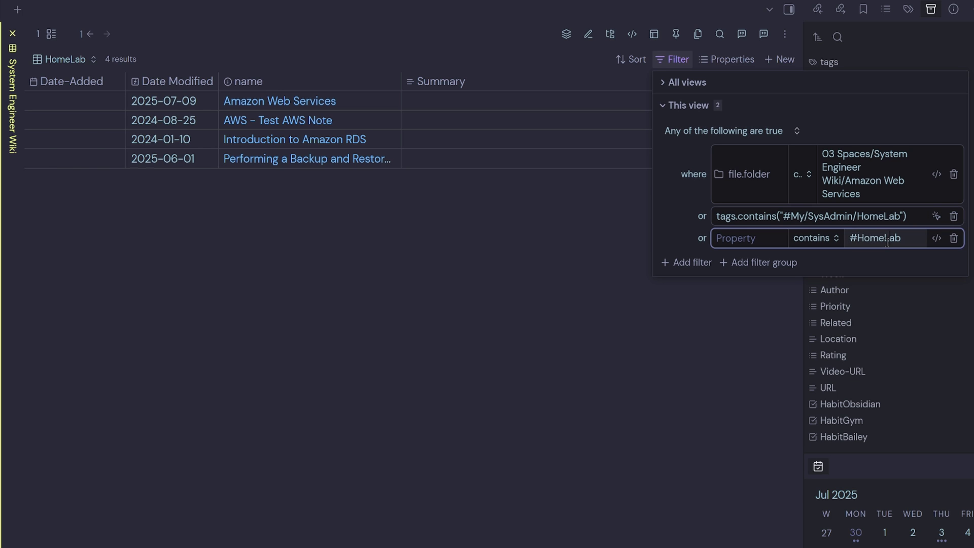
{"action": "left_click_drag", "start_coordinate": [864, 181], "coordinate": [860, 197]}
{"action": "type", "text": "HomeLab"}
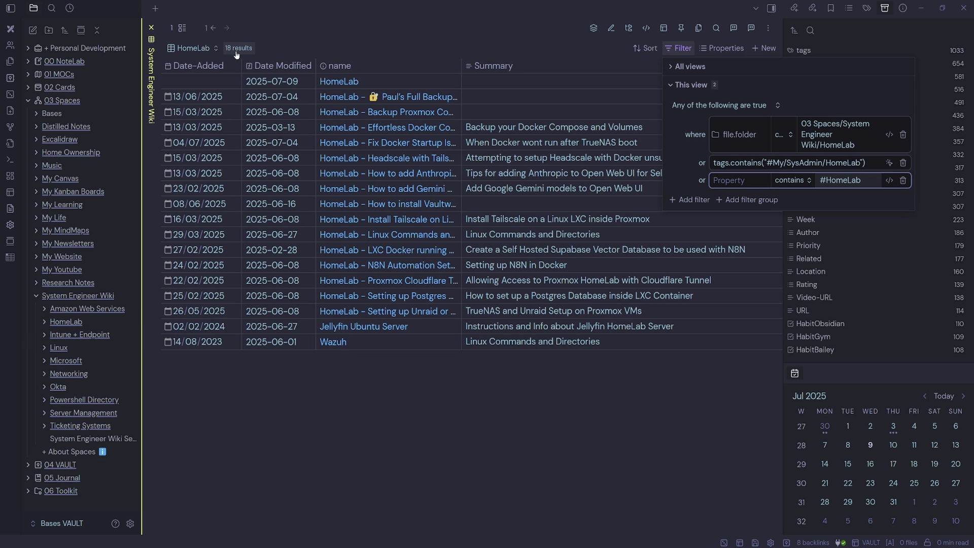
{"action": "left_click", "coordinate": [679, 48]}
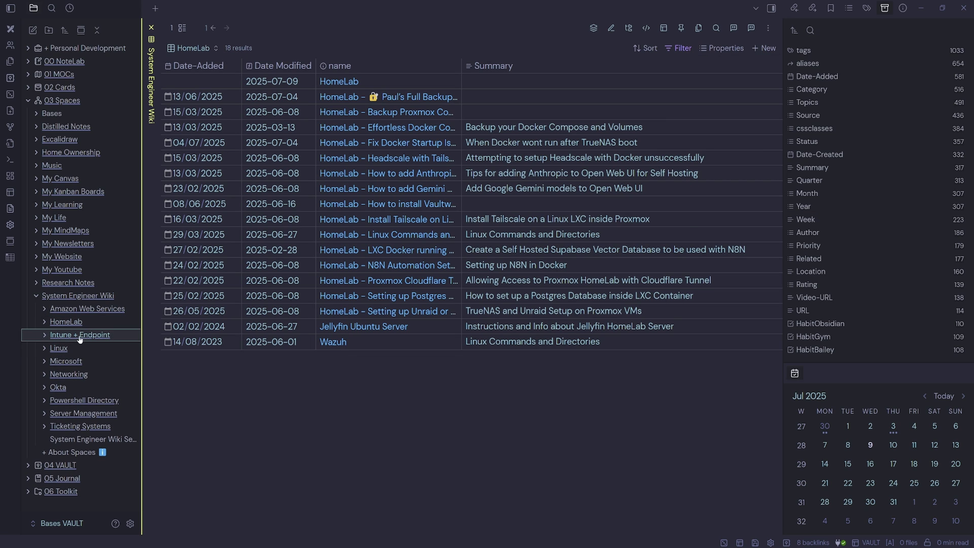
Step: Duplicate the HomeLab view as a new view named 'Intune'
{"action": "left_click", "coordinate": [193, 48]}
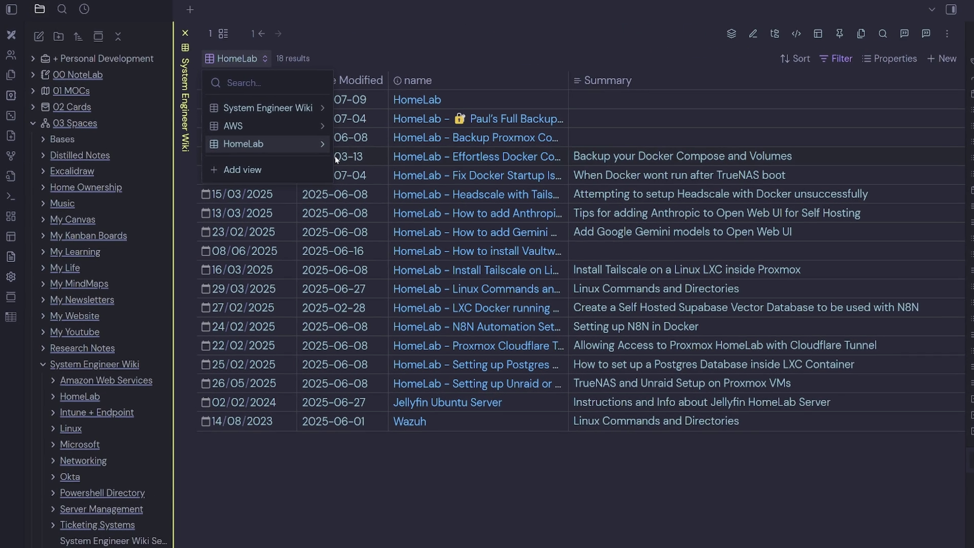
{"action": "left_click", "coordinate": [322, 144]}
{"action": "left_click", "coordinate": [275, 124]}
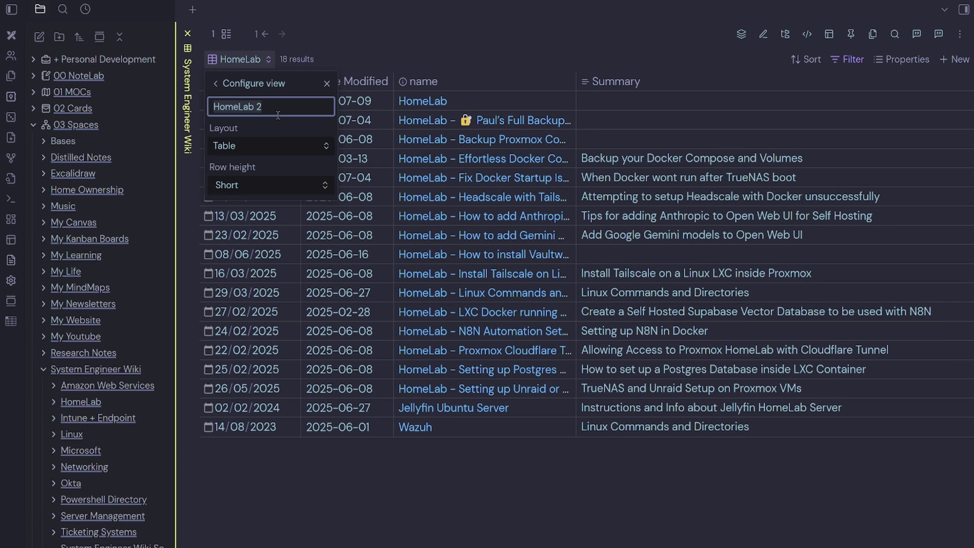
{"action": "key", "text": "ctrl+a"}
{"action": "type", "text": "Intune"}
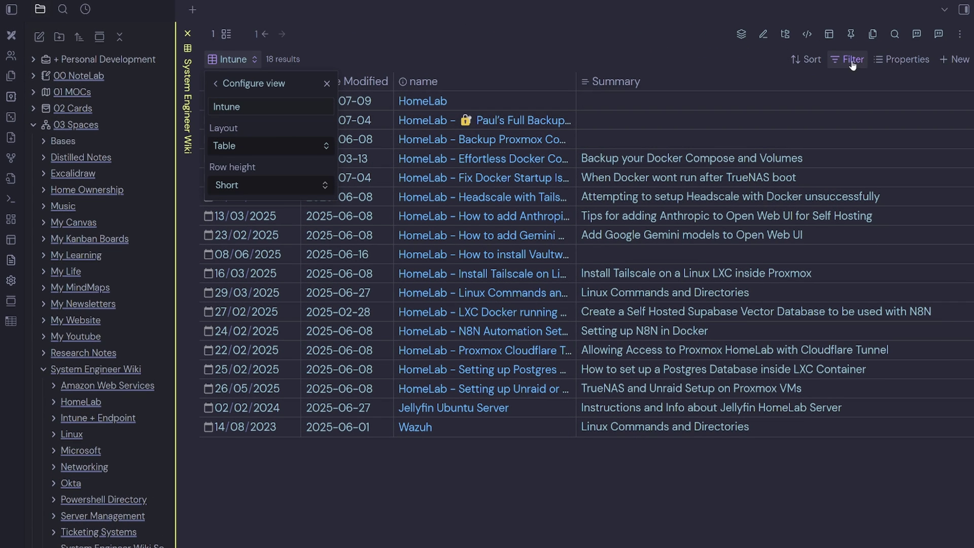
Step: Point the folder and tag filters at Intune, then open the System Engineer Wiki dashboard note
{"action": "left_click", "coordinate": [852, 65]}
{"action": "type", "text": "Intune"}
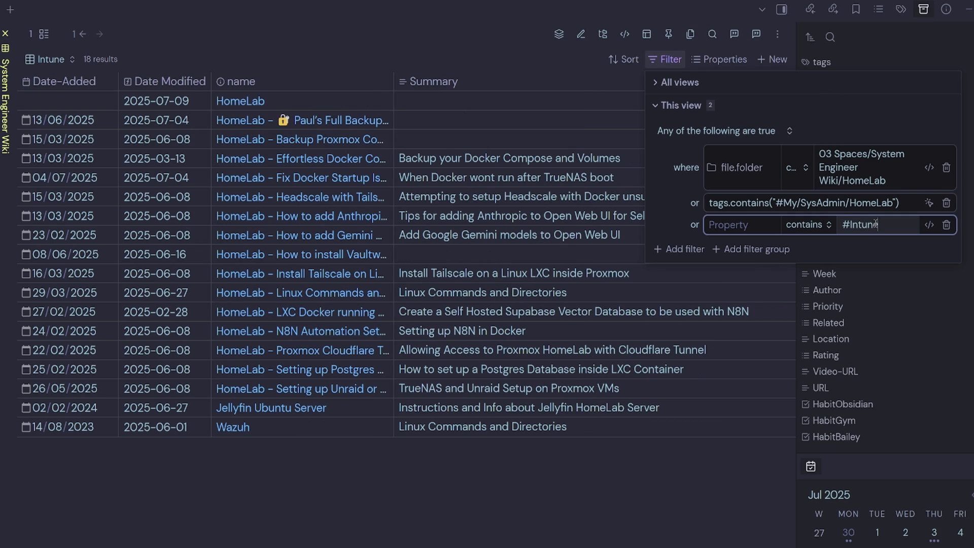
{"action": "double_click", "coordinate": [878, 203]}
{"action": "type", "text": "Intune"}
{"action": "double_click", "coordinate": [867, 180]}
{"action": "type", "text": "Intune"}
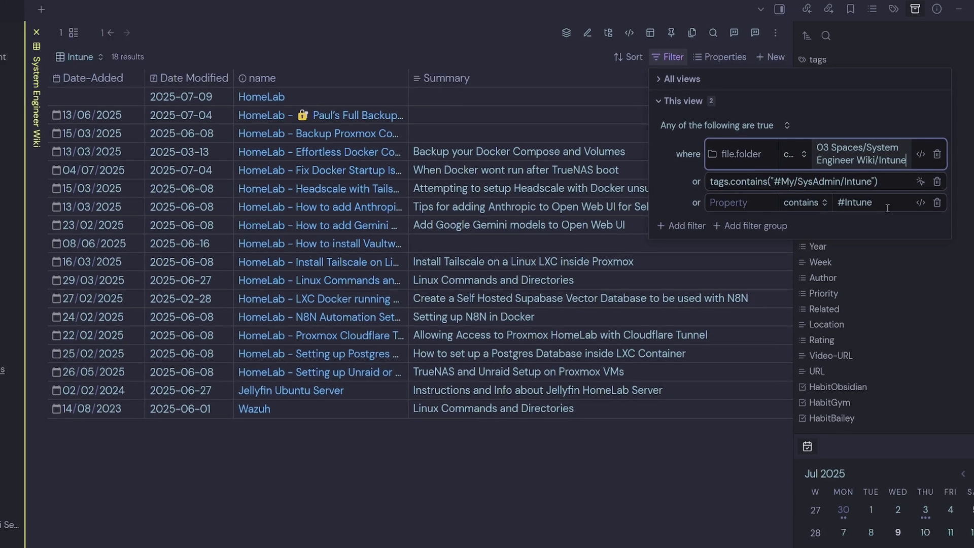
{"action": "left_click", "coordinate": [887, 204]}
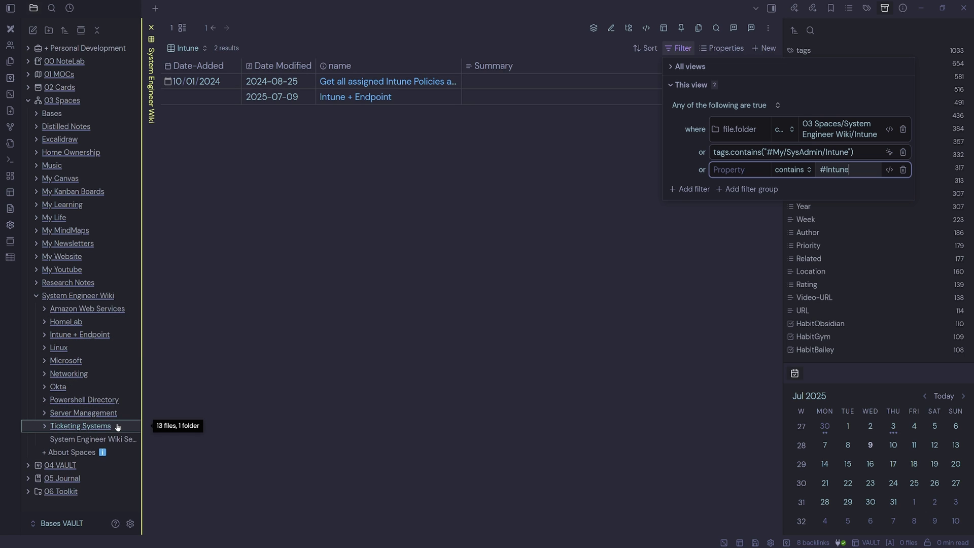
{"action": "key", "text": "Escape"}
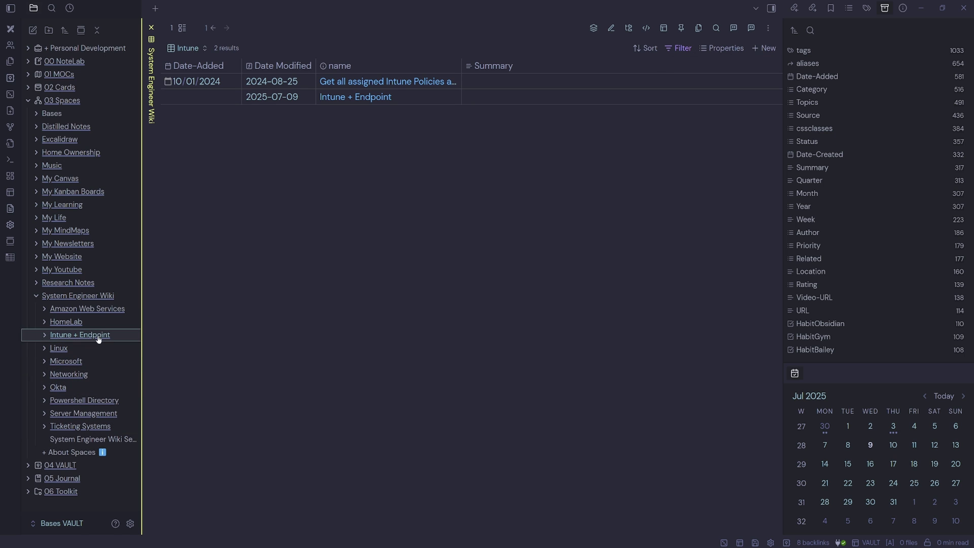
{"action": "left_click", "coordinate": [88, 299]}
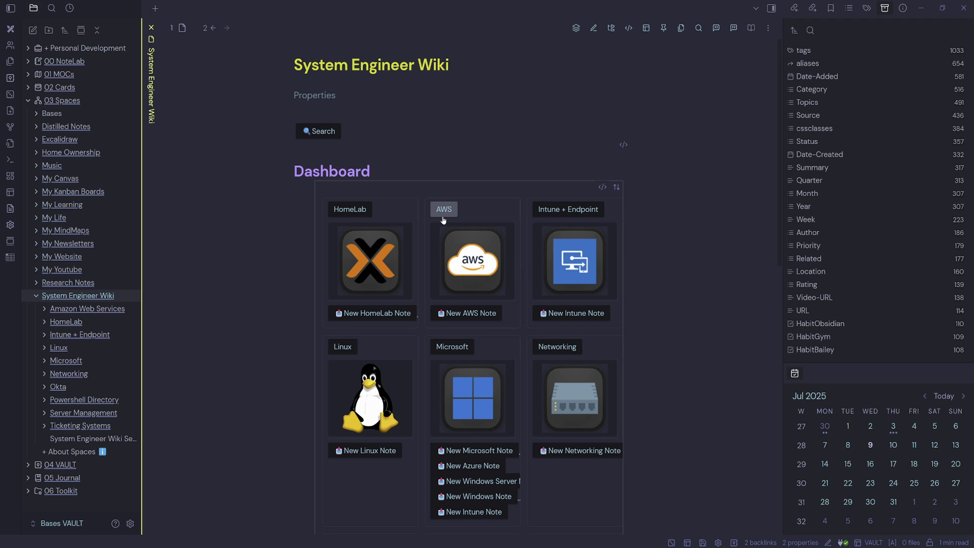
Step: Open the HomeLab note and embed ![[System Engineer Wiki.base#HomeLab]] under its Base heading
{"action": "left_click", "coordinate": [339, 215]}
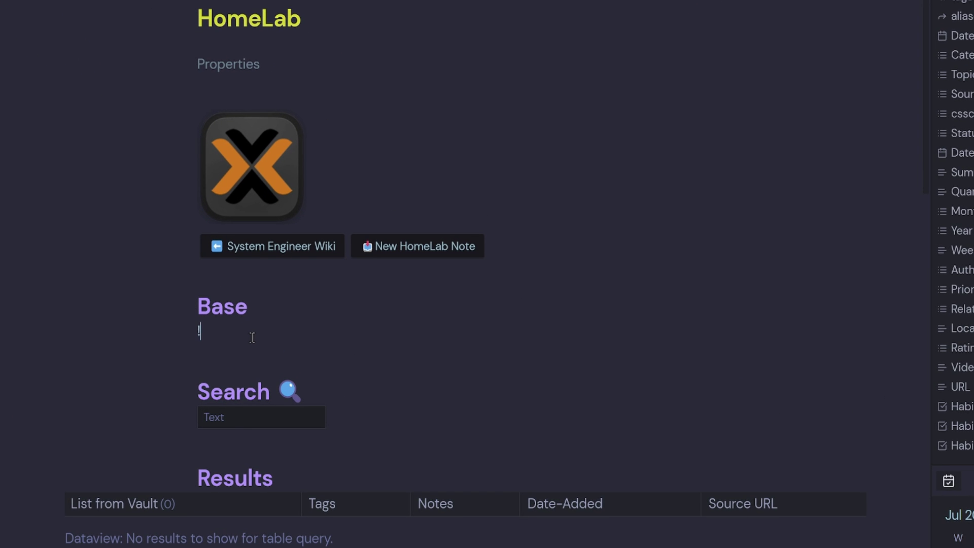
{"action": "type", "text": "[["}
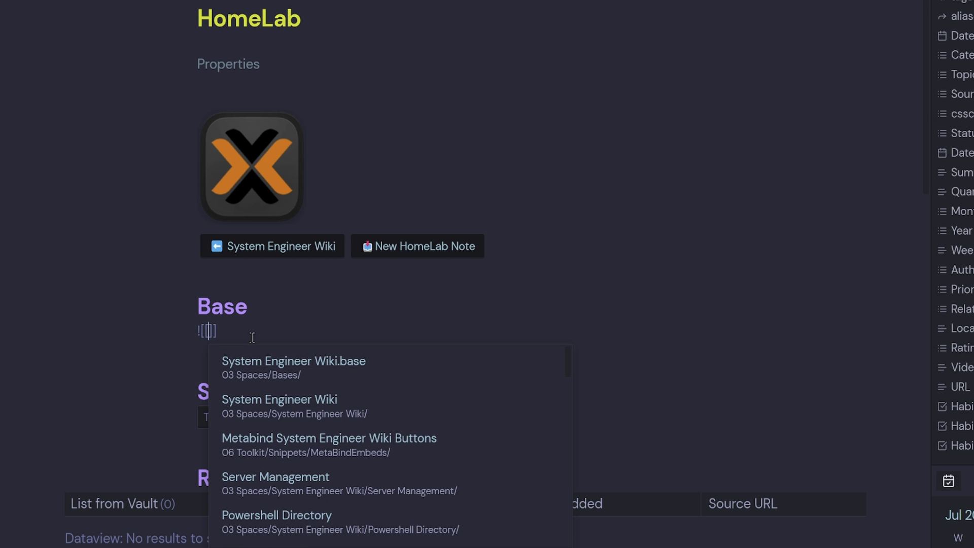
{"action": "left_click", "coordinate": [322, 380]}
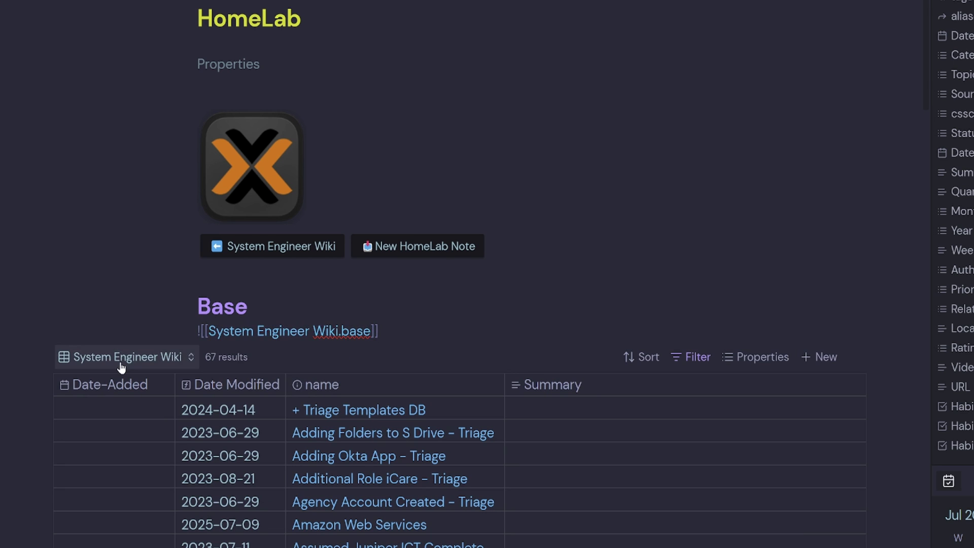
{"action": "key", "text": "Left"}
{"action": "key", "text": "Left"}
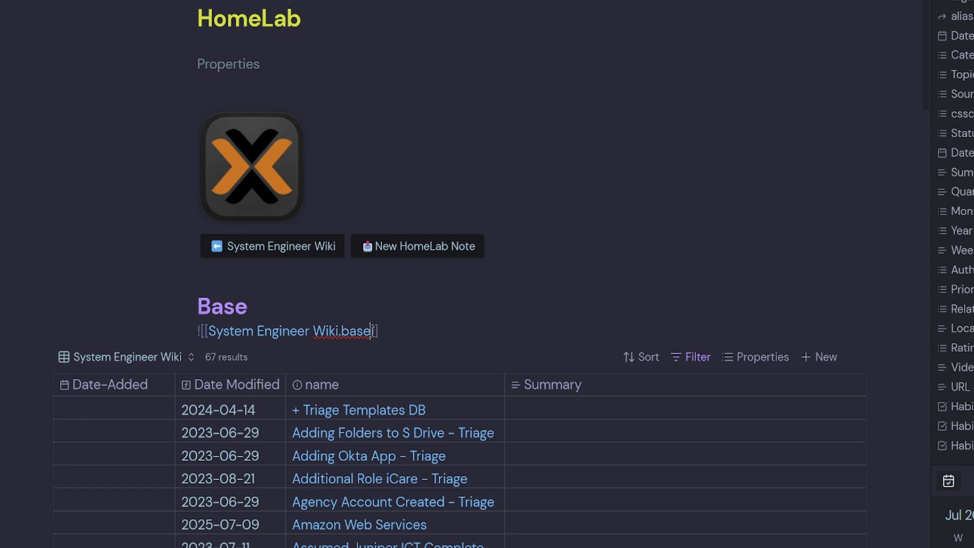
{"action": "type", "text": "#"}
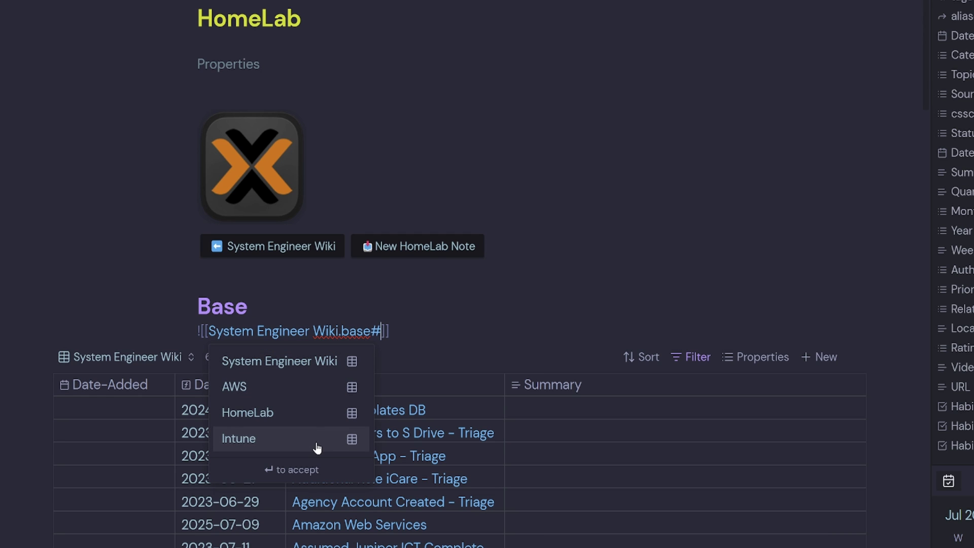
{"action": "left_click", "coordinate": [282, 418]}
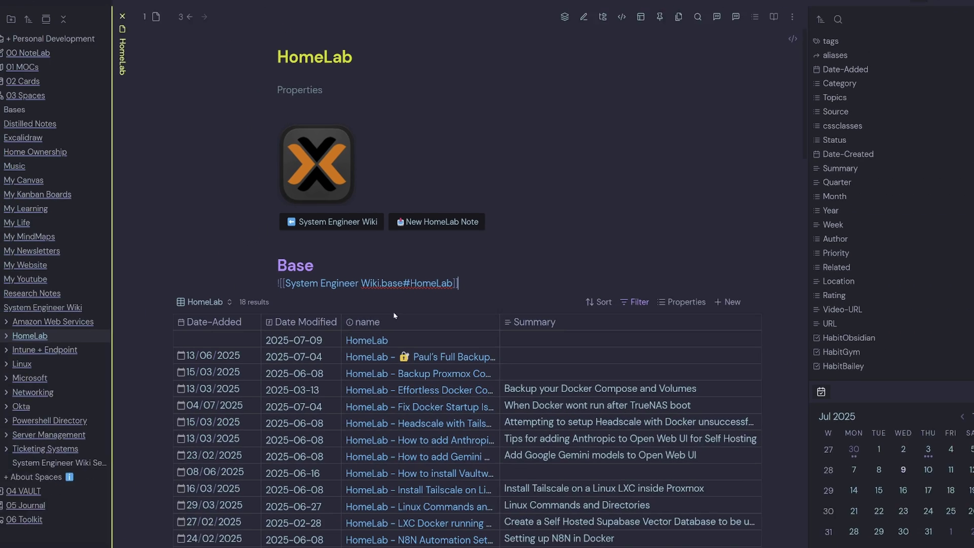
Step: Fold and unfold the Base heading to check the 18-result HomeLab view
{"action": "left_click", "coordinate": [342, 305]}
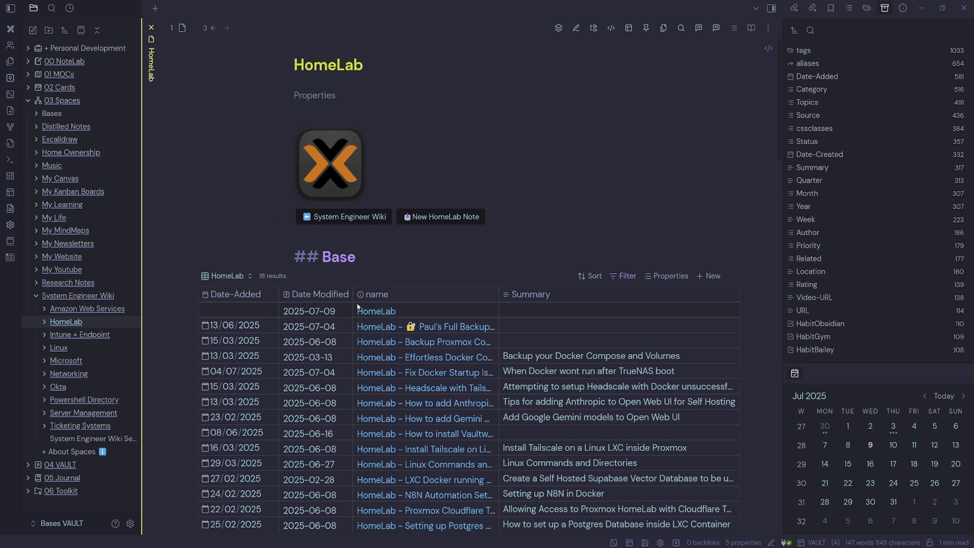
{"action": "scroll", "coordinate": [358, 306], "scroll_direction": "down", "scroll_amount": 1}
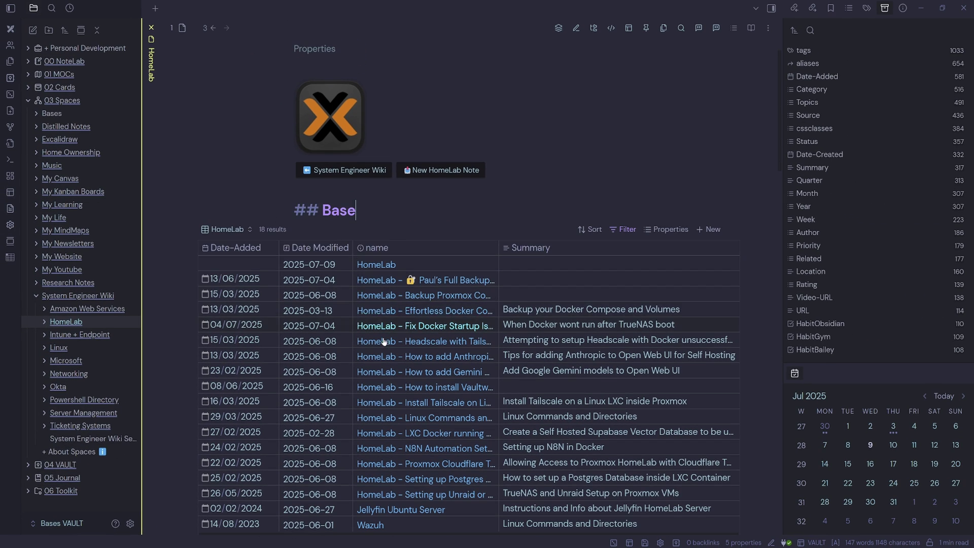
{"action": "scroll", "coordinate": [401, 357], "scroll_direction": "up", "scroll_amount": 1}
{"action": "scroll", "coordinate": [402, 359], "scroll_direction": "down", "scroll_amount": 2}
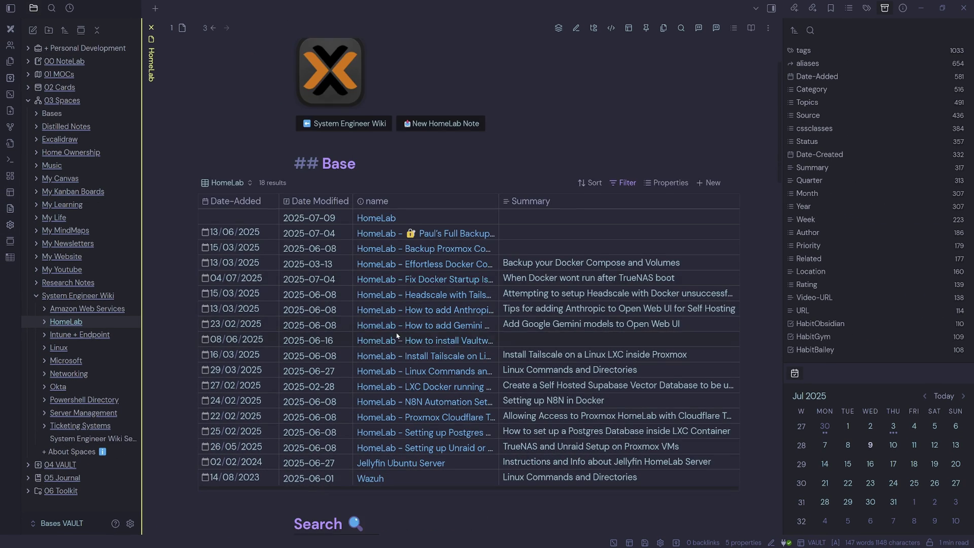
{"action": "scroll", "coordinate": [403, 358], "scroll_direction": "up", "scroll_amount": 2}
{"action": "left_click", "coordinate": [289, 258]}
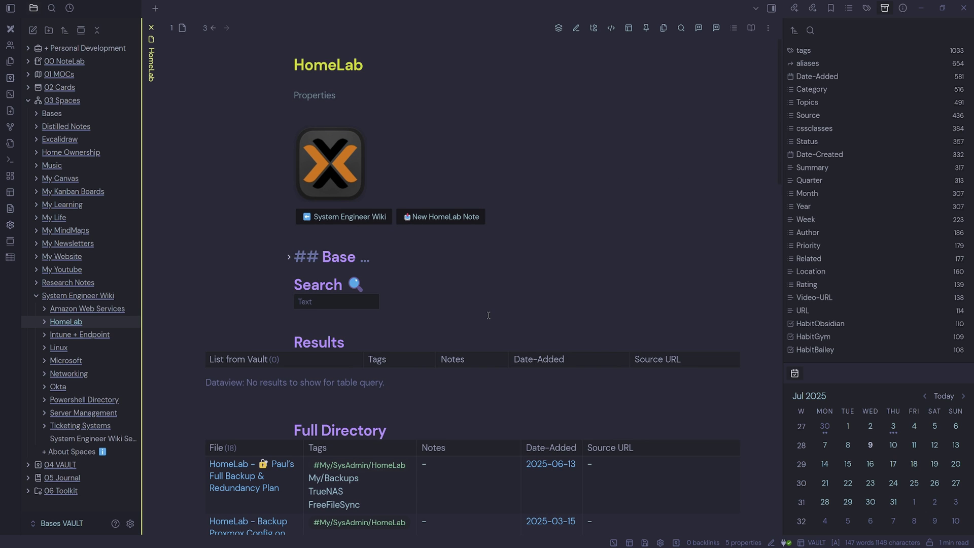
{"action": "scroll", "coordinate": [488, 315], "scroll_direction": "down", "scroll_amount": 1}
{"action": "scroll", "coordinate": [367, 396], "scroll_direction": "down", "scroll_amount": 3}
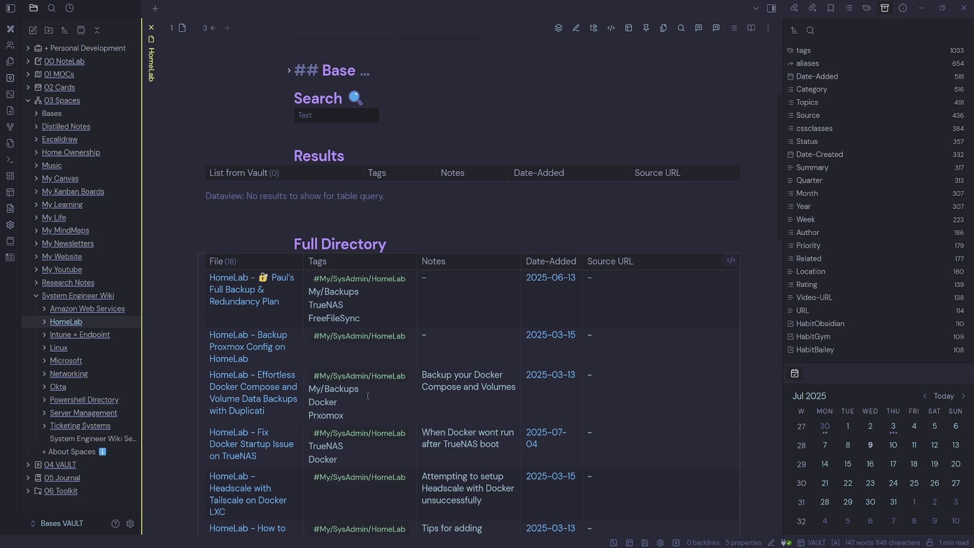
{"action": "scroll", "coordinate": [373, 403], "scroll_direction": "up", "scroll_amount": 3}
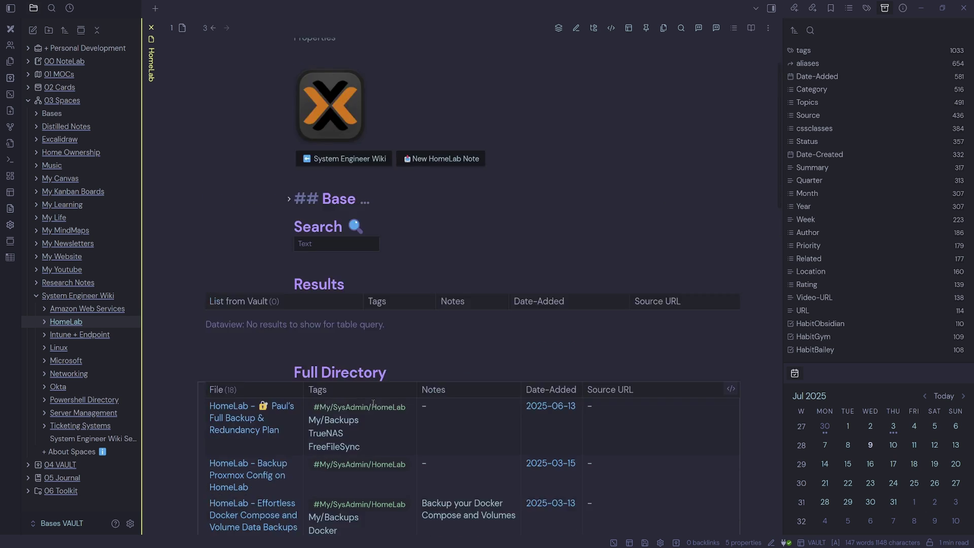
{"action": "left_click", "coordinate": [289, 217]}
{"action": "scroll", "coordinate": [549, 308], "scroll_direction": "down", "scroll_amount": 2}
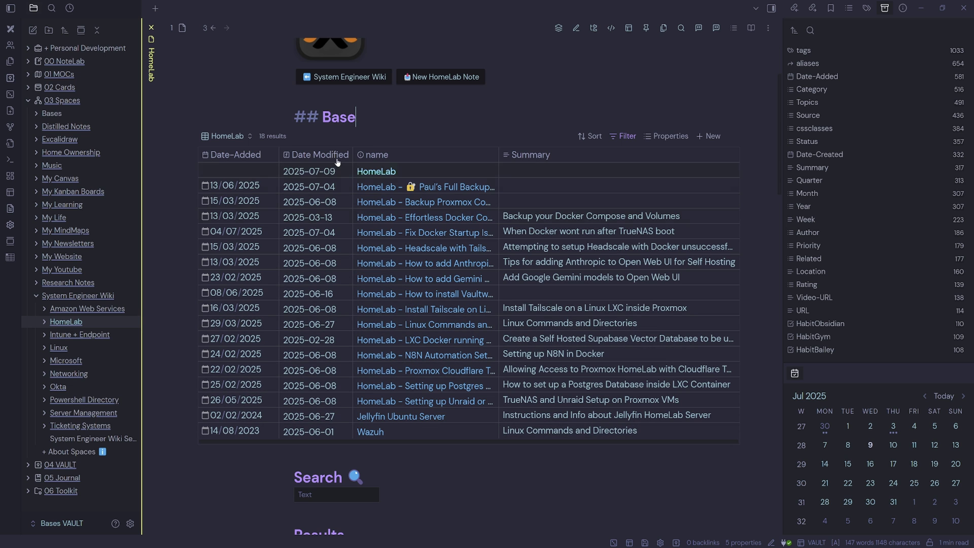
{"action": "scroll", "coordinate": [495, 297], "scroll_direction": "up", "scroll_amount": 2}
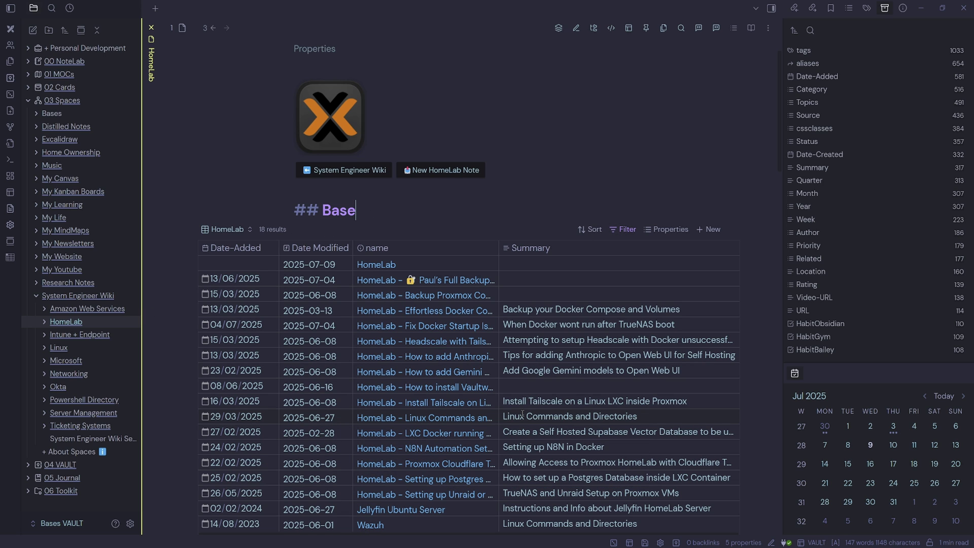
{"action": "scroll", "coordinate": [350, 331], "scroll_direction": "down", "scroll_amount": 4}
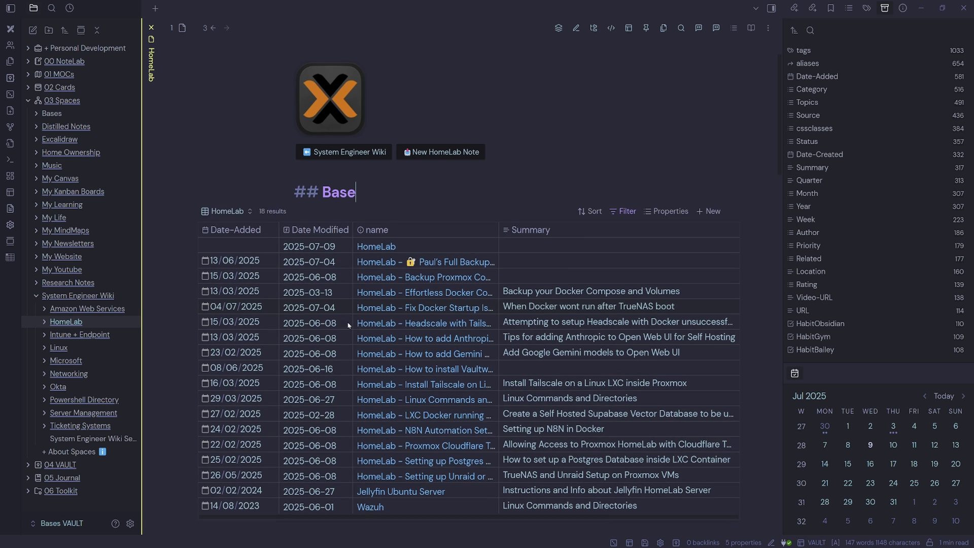
{"action": "scroll", "coordinate": [350, 331], "scroll_direction": "down", "scroll_amount": 5}
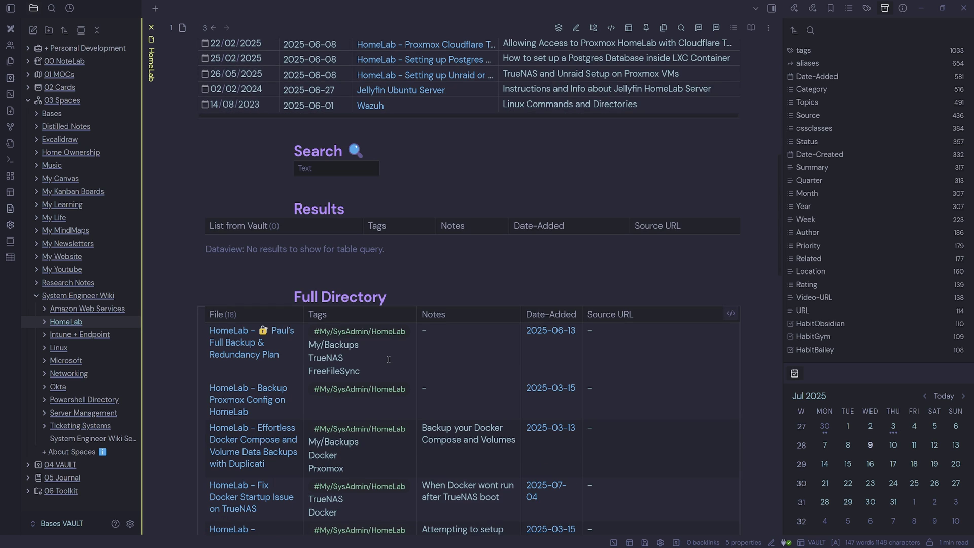
{"action": "scroll", "coordinate": [390, 360], "scroll_direction": "up", "scroll_amount": 10}
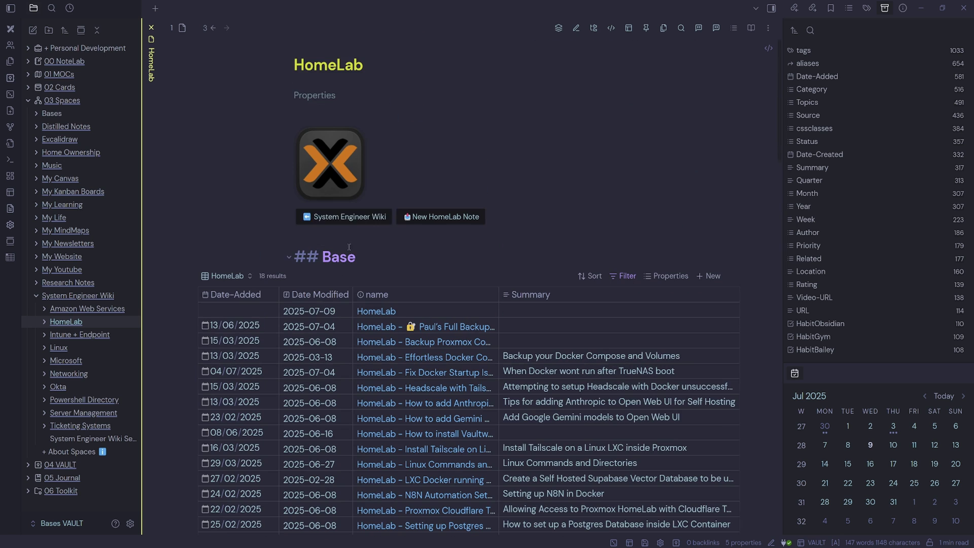
Step: In the Amazon Web Services note, add a ## Base heading embedding ![[System Engineer Wiki.base#AWS]]
{"action": "left_click", "coordinate": [343, 218]}
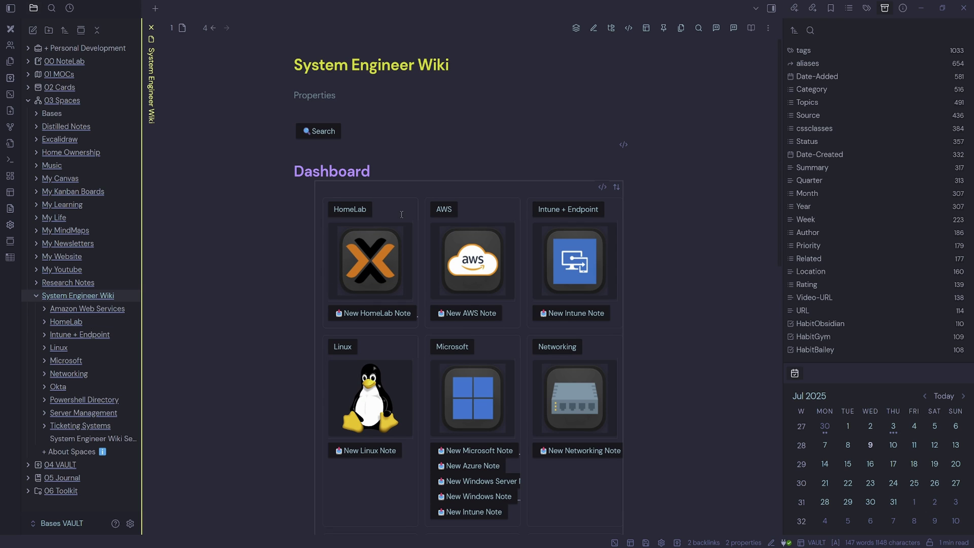
{"action": "left_click", "coordinate": [444, 209]}
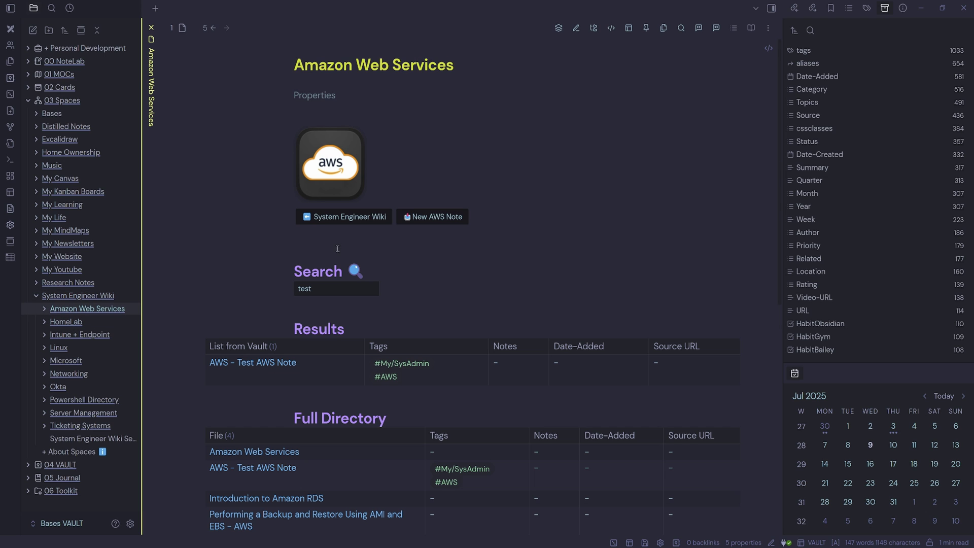
{"action": "type", "text": "## Base"}
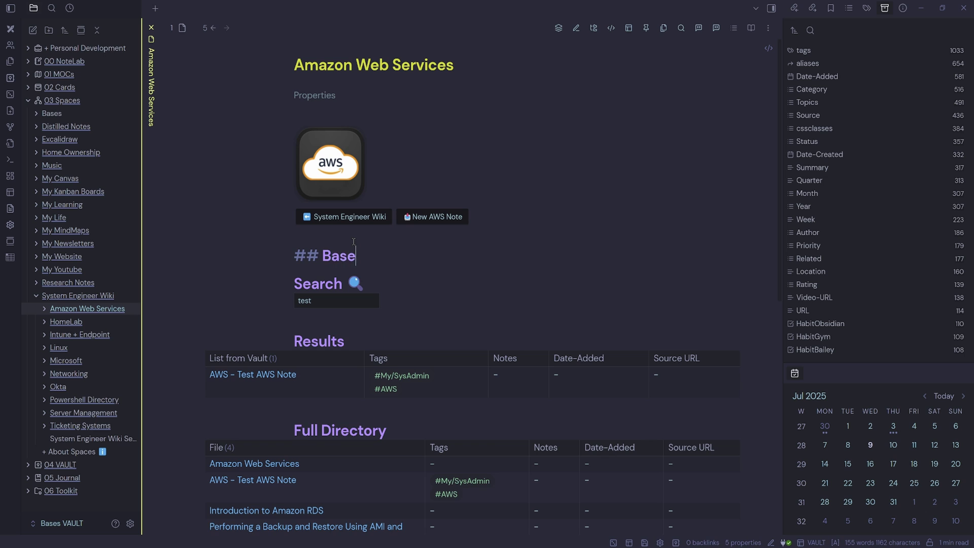
{"action": "key", "text": "Return"}
{"action": "type", "text": "![["}
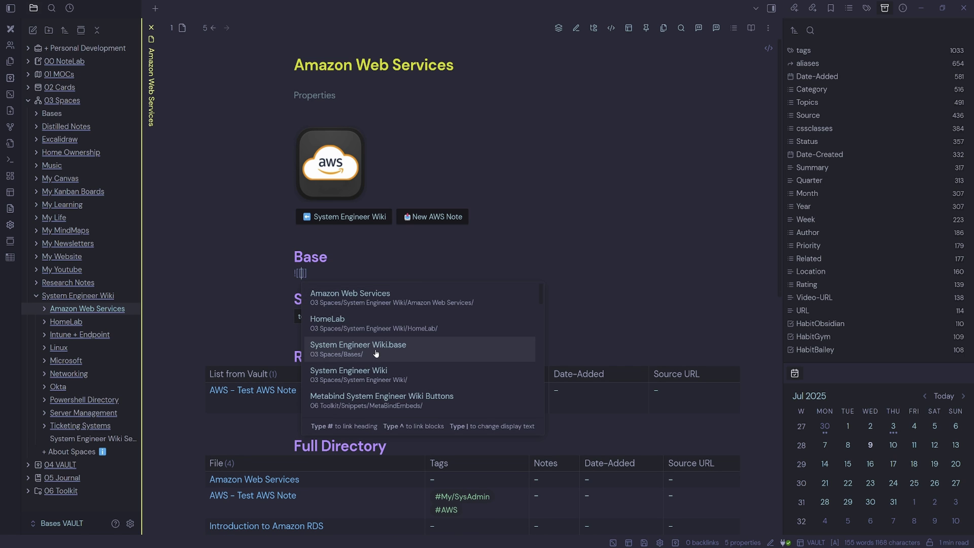
{"action": "left_click", "coordinate": [376, 350]}
{"action": "type", "text": "#"}
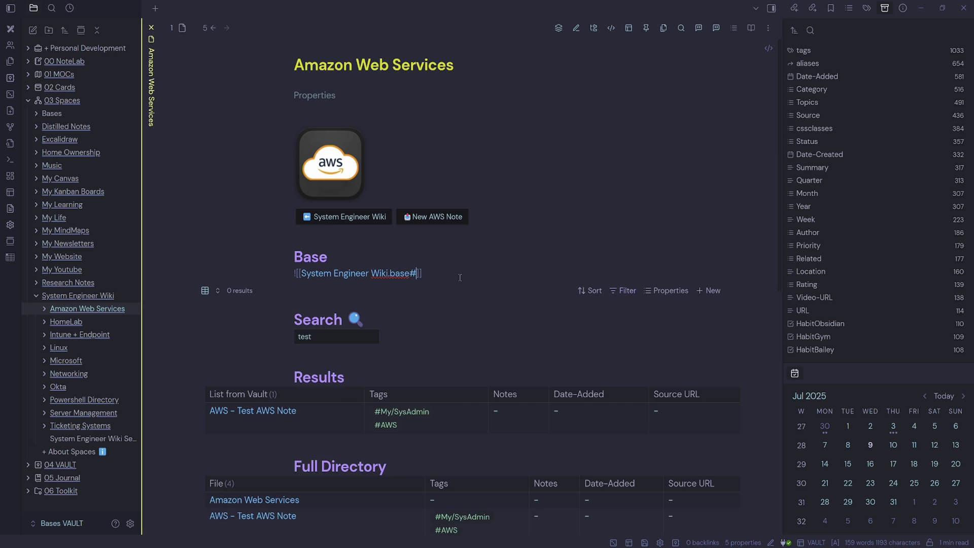
{"action": "key", "text": "Return"}
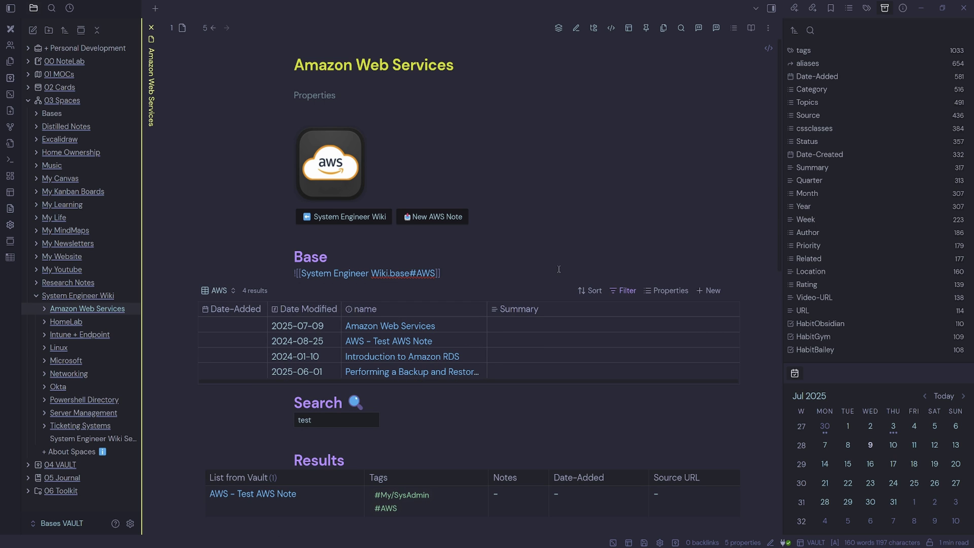
Step: Fold and unfold the Base section, then return to the System Engineer Wiki dashboard
{"action": "key", "text": "Up"}
{"action": "scroll", "coordinate": [244, 279], "scroll_direction": "down", "scroll_amount": 1}
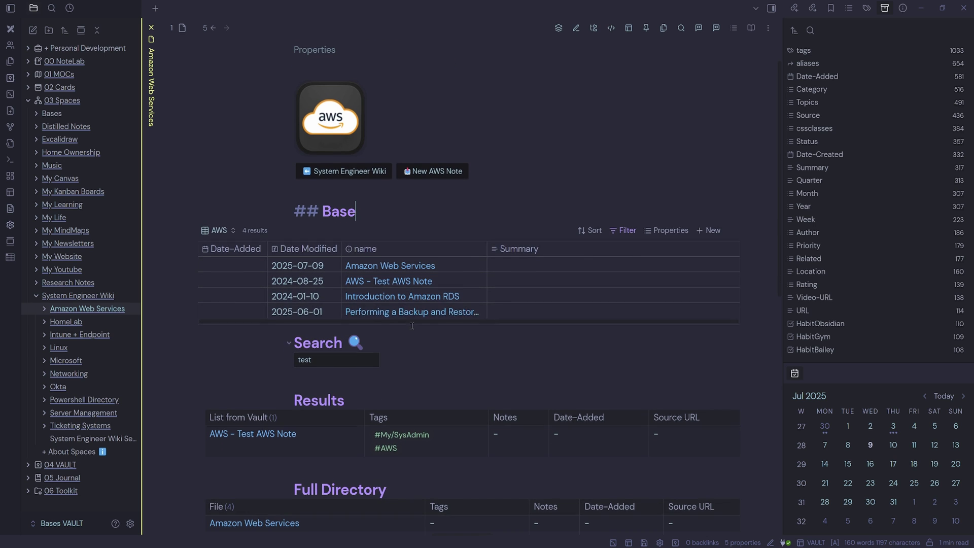
{"action": "scroll", "coordinate": [412, 325], "scroll_direction": "up", "scroll_amount": 1}
{"action": "left_click", "coordinate": [287, 257]}
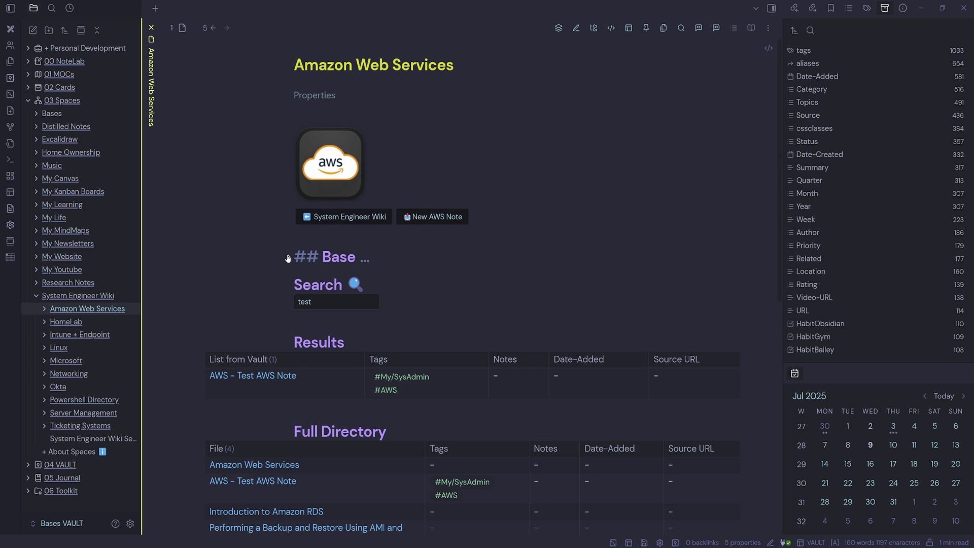
{"action": "left_click", "coordinate": [288, 259]}
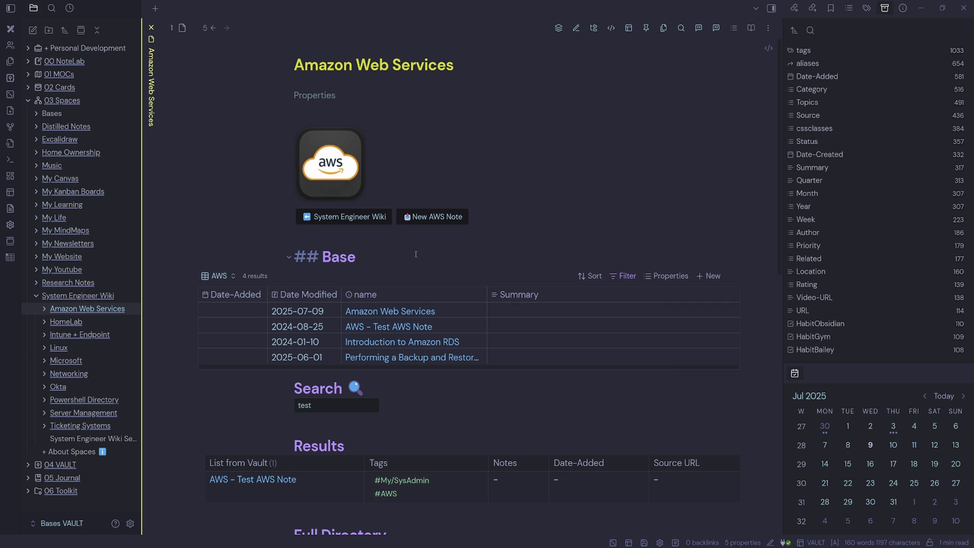
{"action": "left_click", "coordinate": [367, 222]}
Step: Add a ## Base heading above Search in Intune + Endpoint embedding the 2-result Intune view, then return
{"action": "left_click", "coordinate": [567, 209]}
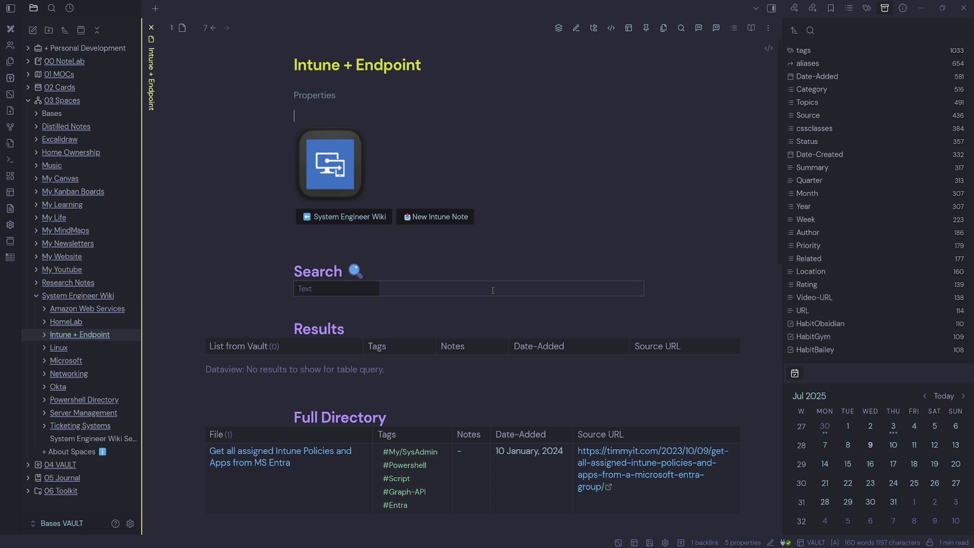
{"action": "left_click", "coordinate": [393, 255]}
{"action": "type", "text": "## Bases"}
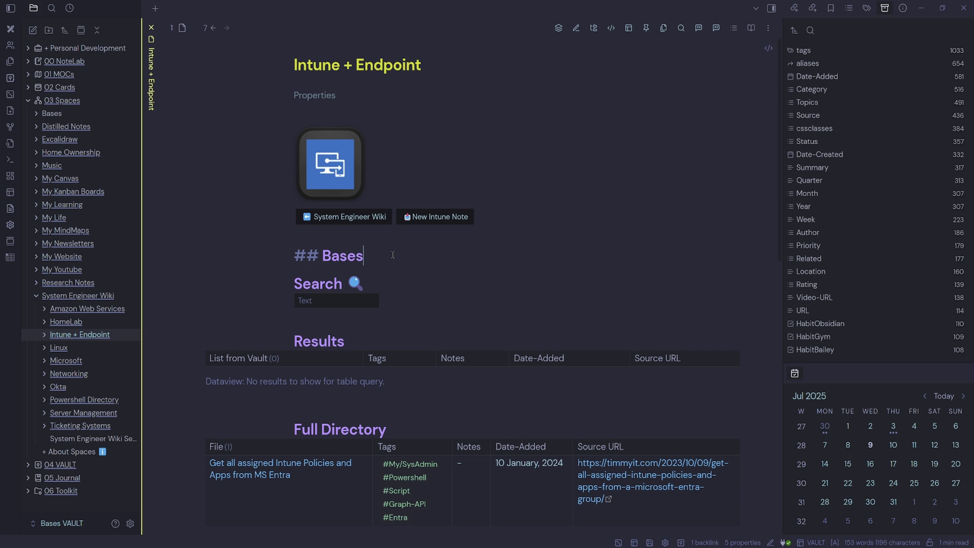
{"action": "key", "text": "BackSpace"}
{"action": "key", "text": "Return"}
{"action": "type", "text": "!"}
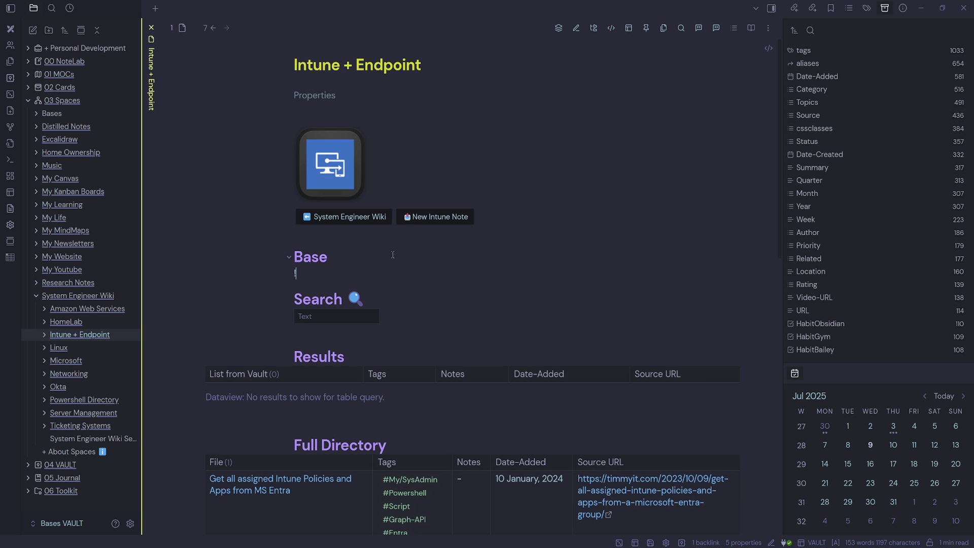
{"action": "type", "text": "[["}
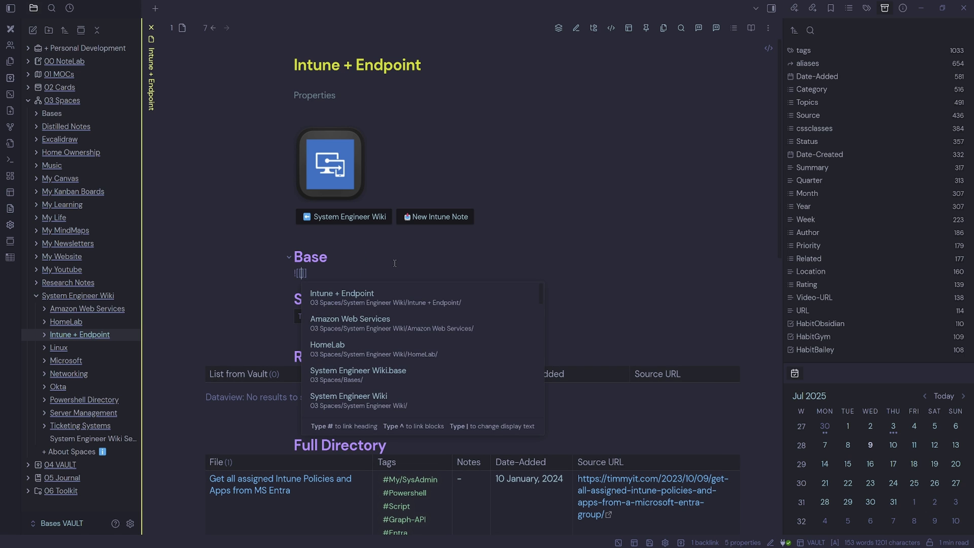
{"action": "left_click", "coordinate": [441, 375]}
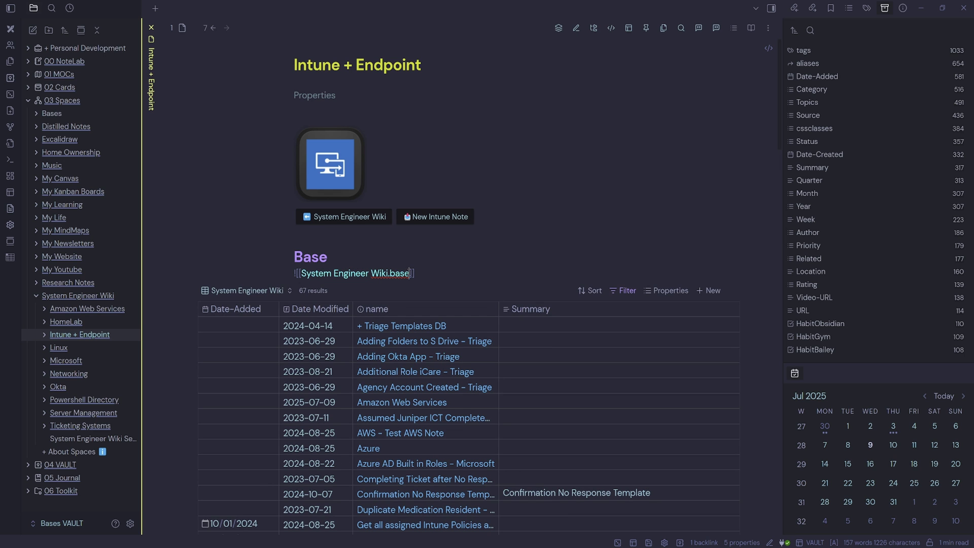
{"action": "type", "text": "#in"}
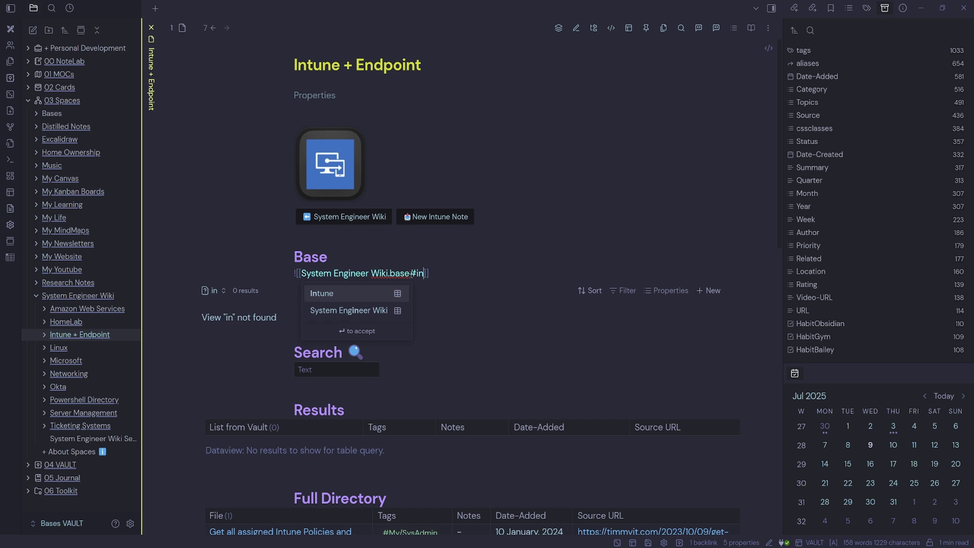
{"action": "key", "text": "Return"}
{"action": "key", "text": "Up"}
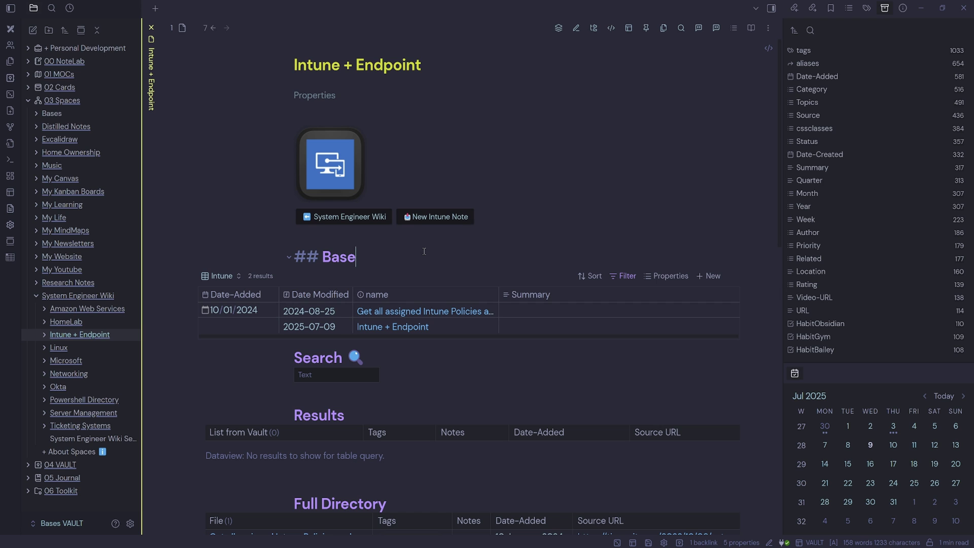
{"action": "left_click", "coordinate": [359, 218]}
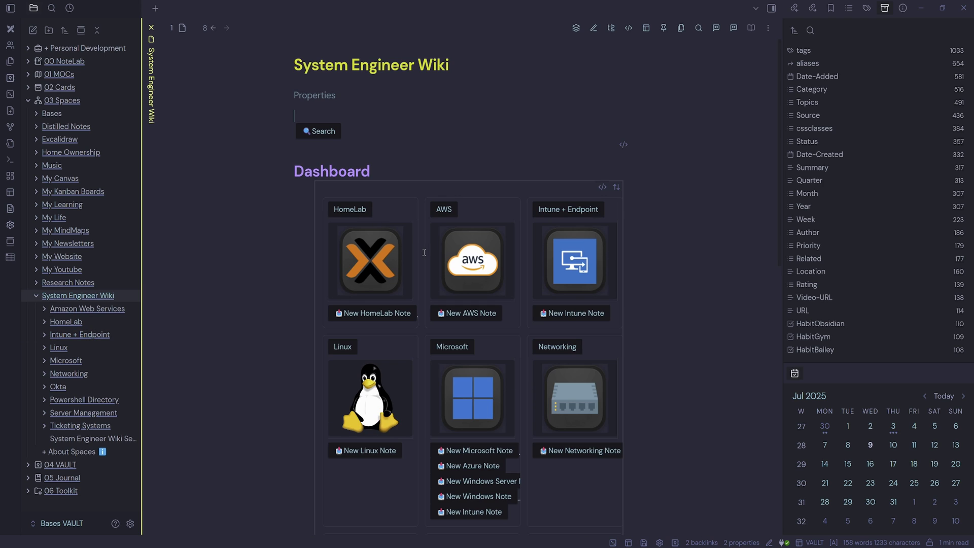
Step: In source view, duplicate `BUTTON[syswikisearch]` and rename the first copy to syswikibase
{"action": "left_click", "coordinate": [391, 134]}
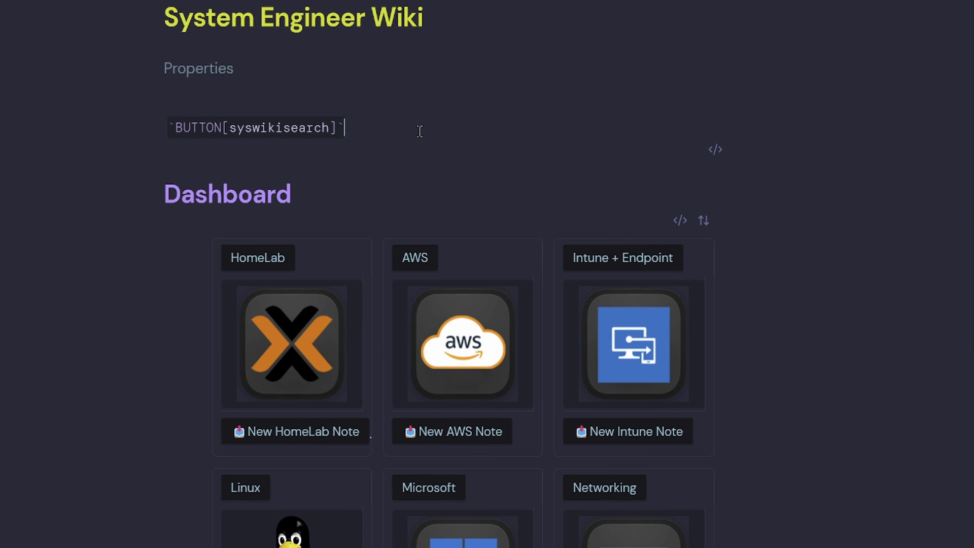
{"action": "key", "text": "ctrl+e"}
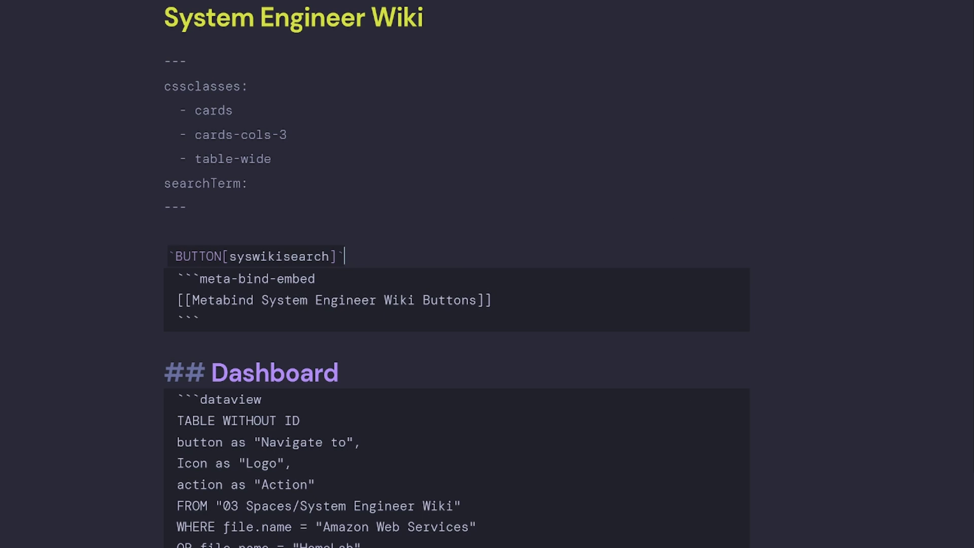
{"action": "left_click", "coordinate": [350, 258]}
{"action": "key", "text": "Left"}
{"action": "type", "text": "`BUTTON[syswikisearch]`"}
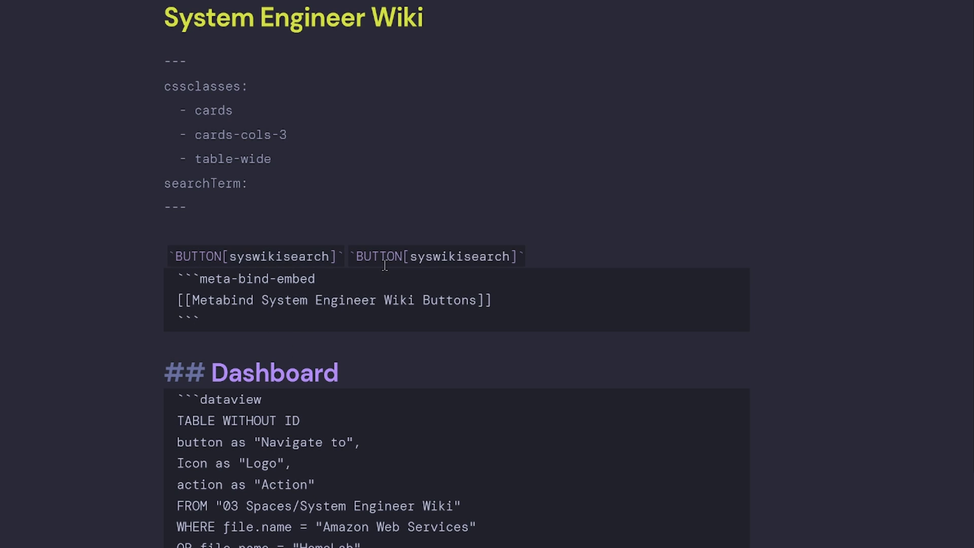
{"action": "left_click_drag", "start_coordinate": [328, 256], "coordinate": [280, 257]}
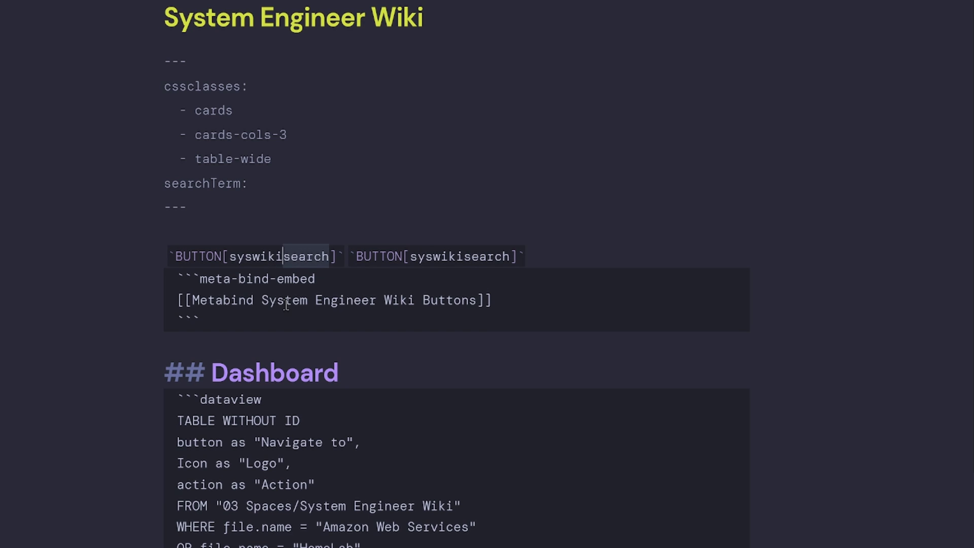
{"action": "type", "text": "base"}
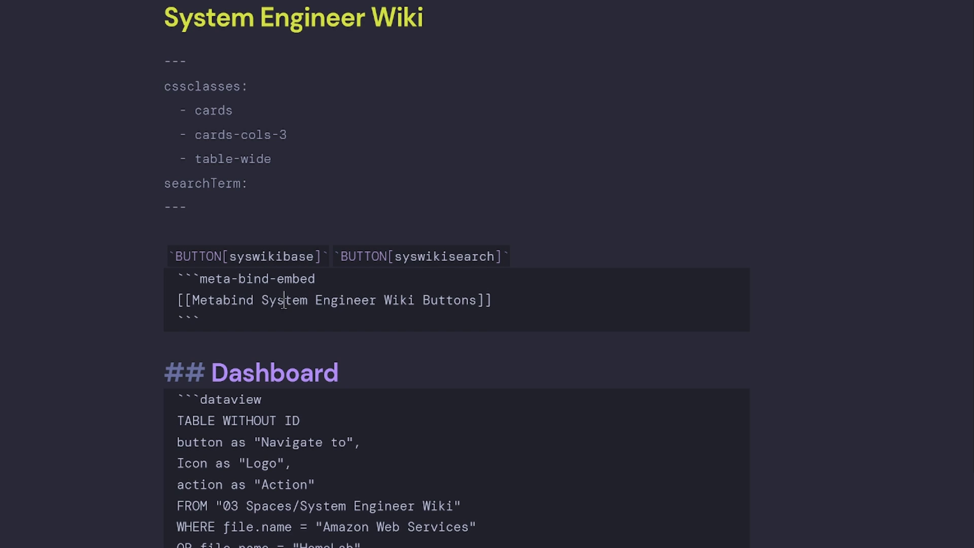
Step: Open the Metabind System Engineer Wiki Buttons note in a split and add a blank line
{"action": "left_click_drag", "start_coordinate": [477, 301], "coordinate": [193, 301]}
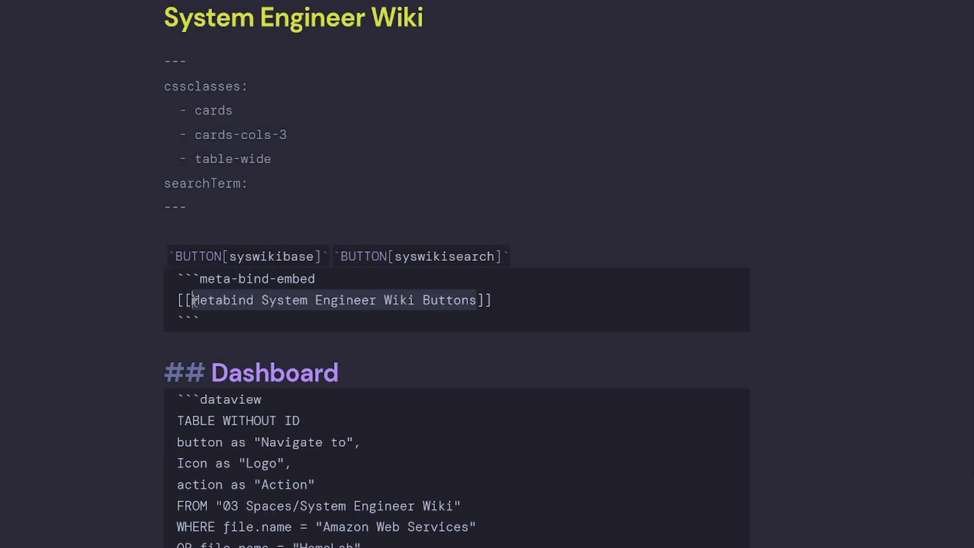
{"action": "key", "text": "ctrl+c"}
{"action": "key", "text": "ctrl+o"}
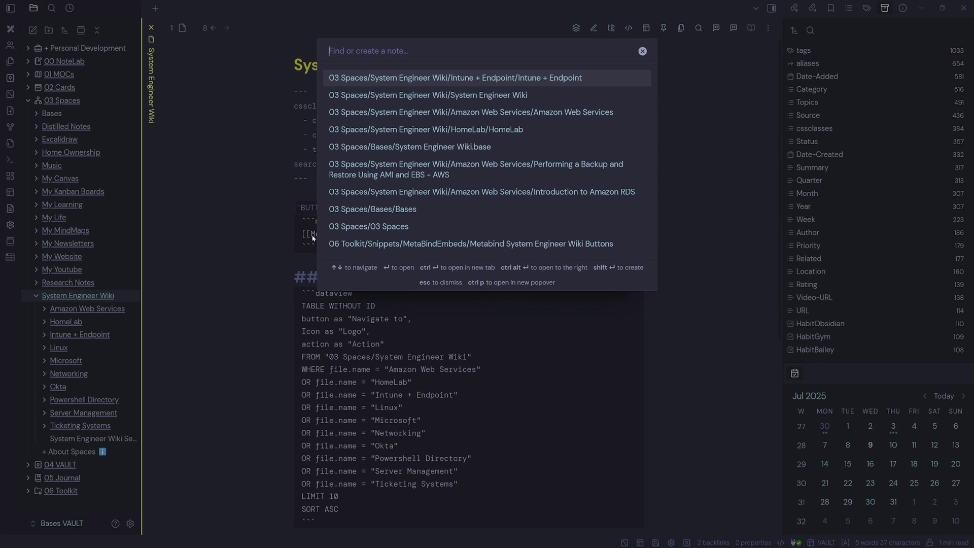
{"action": "key", "text": "ctrl+v"}
{"action": "key", "text": "ctrl+alt+Return"}
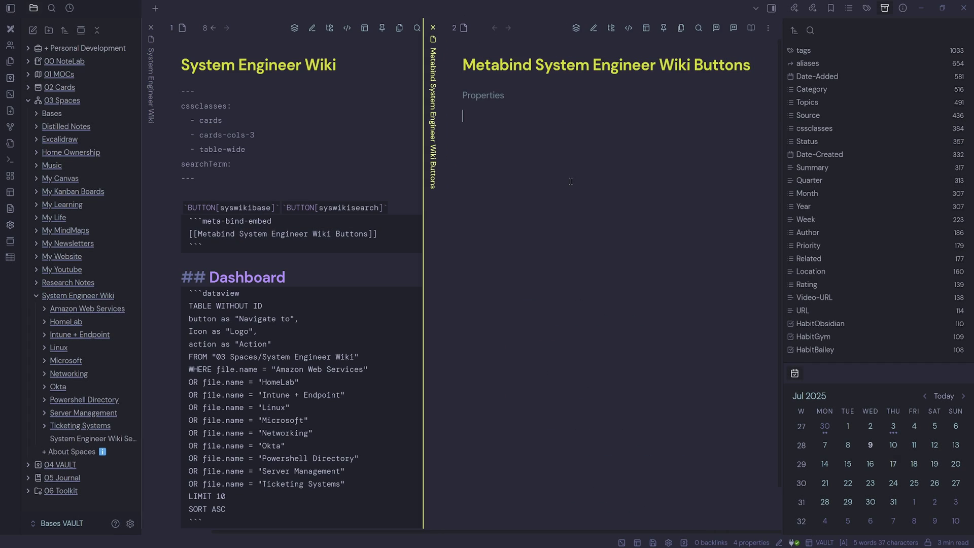
{"action": "key", "text": "Return"}
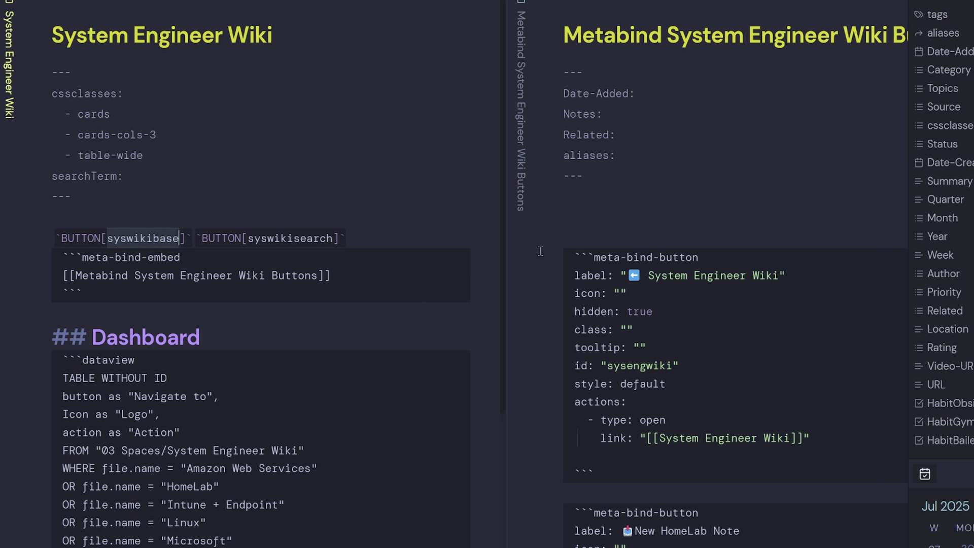
Step: Start a Meta Bind button labelled emoji + 'System Engineer Wiki', ID syswikibase, set Hidden
{"action": "right_click", "coordinate": [610, 211]}
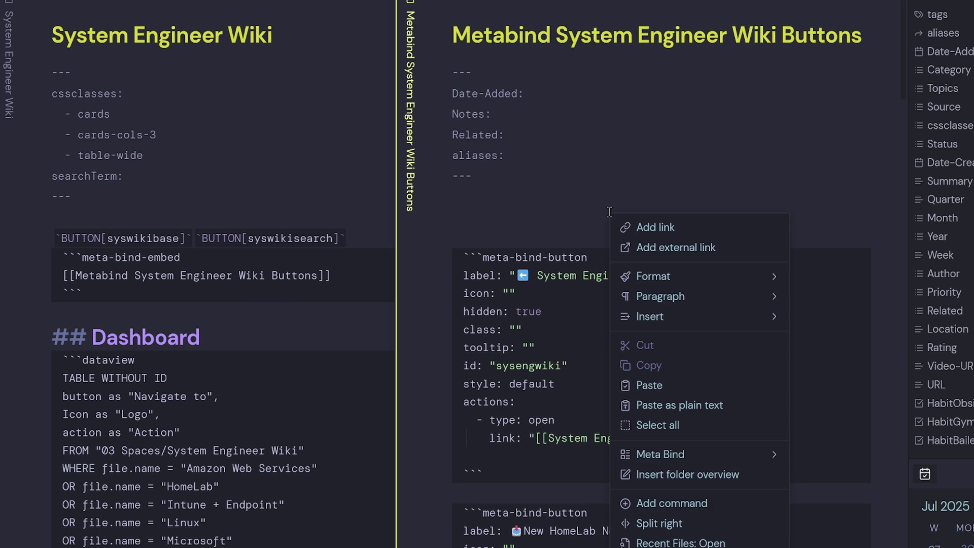
{"action": "mouse_move", "coordinate": [738, 455]}
{"action": "left_click", "coordinate": [844, 520]}
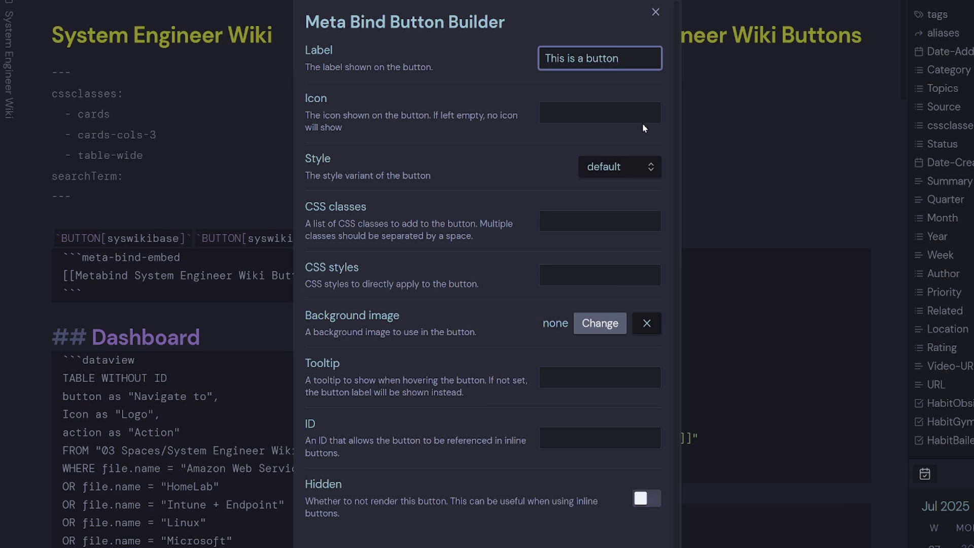
{"action": "key", "text": "ctrl+a"}
{"action": "type", "text": "System Engineer Wiki"}
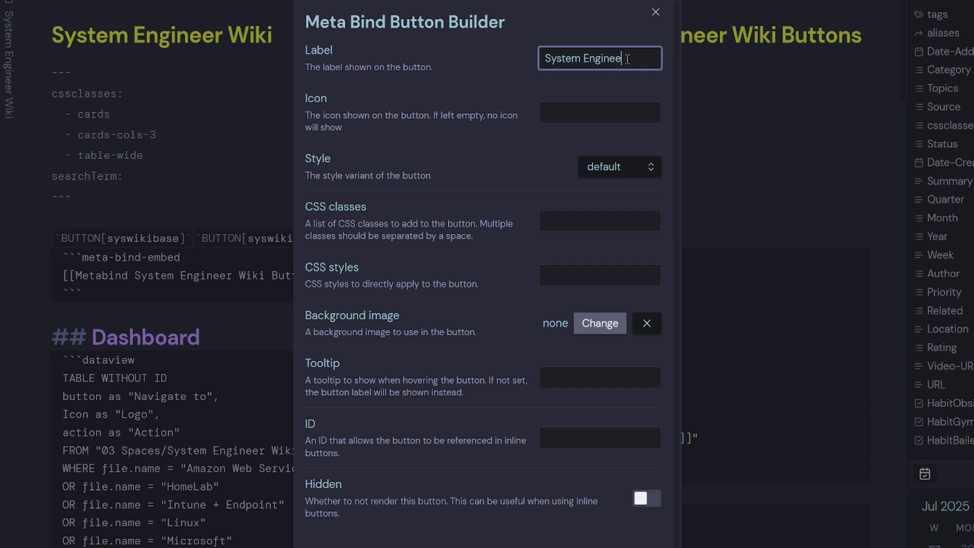
{"action": "left_click", "coordinate": [541, 59]}
{"action": "key", "text": "super+period"}
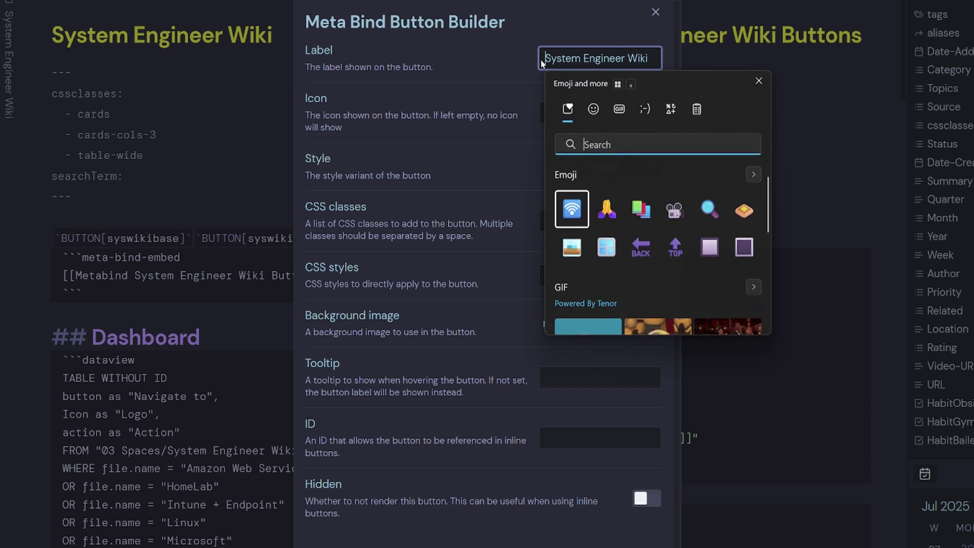
{"action": "key", "text": "Return"}
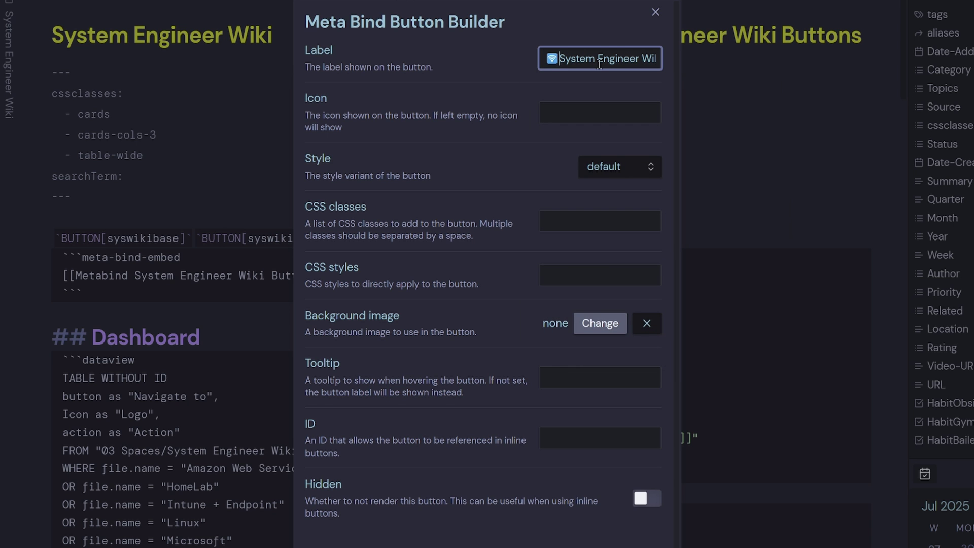
{"action": "left_click", "coordinate": [567, 446]}
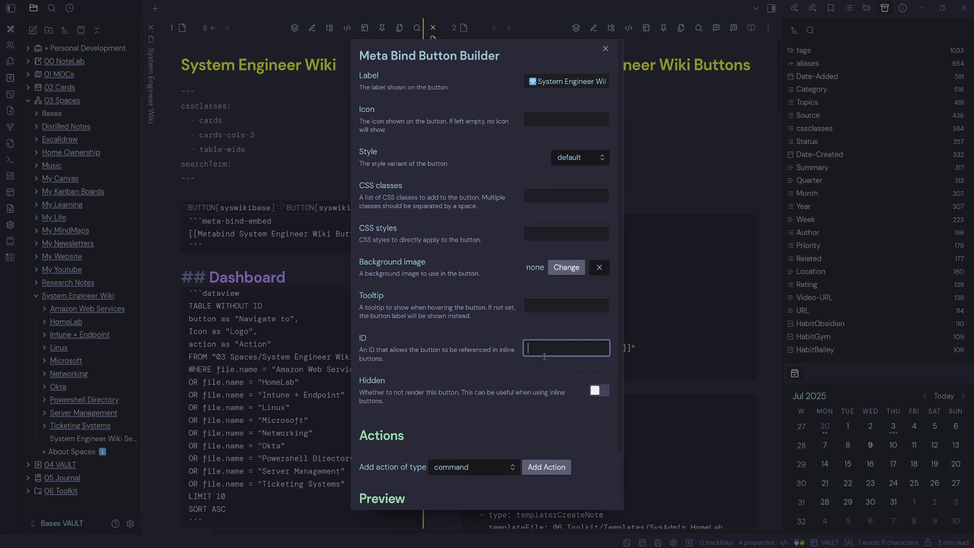
{"action": "key", "text": "ctrl+v"}
{"action": "left_click", "coordinate": [599, 390]}
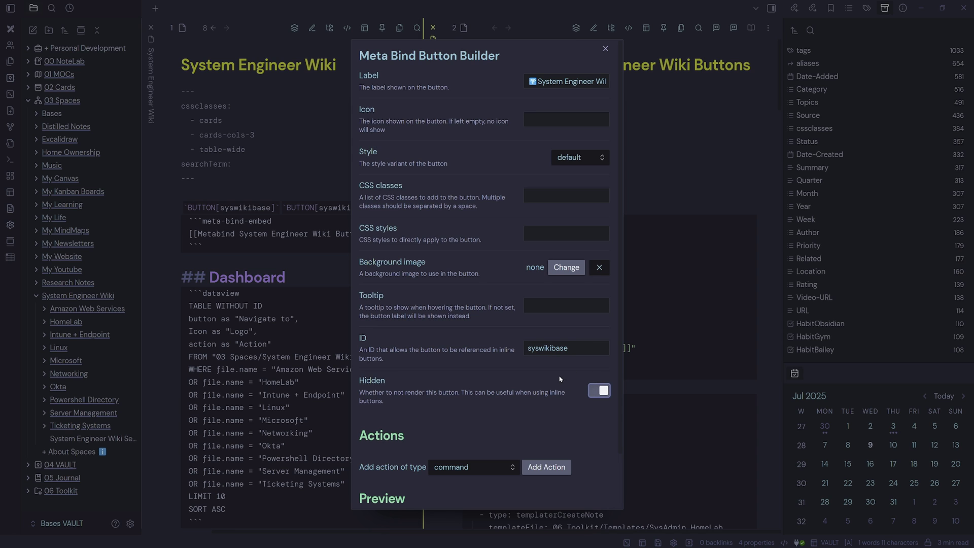
Step: Give the button an open-link action with New tab off and insert it into the note
{"action": "scroll", "coordinate": [560, 379], "scroll_direction": "down", "scroll_amount": 2}
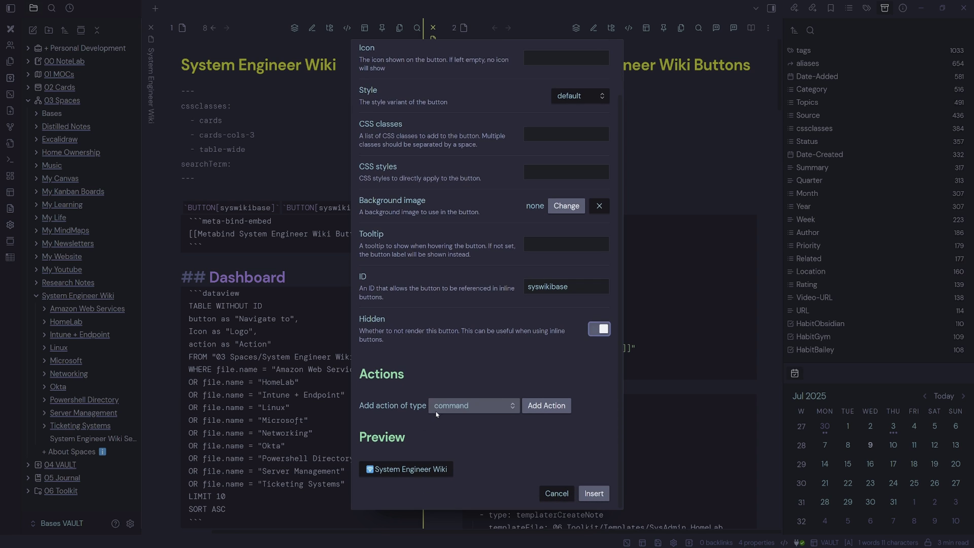
{"action": "left_click", "coordinate": [474, 405]}
{"action": "left_click", "coordinate": [475, 239]}
{"action": "left_click", "coordinate": [545, 405]}
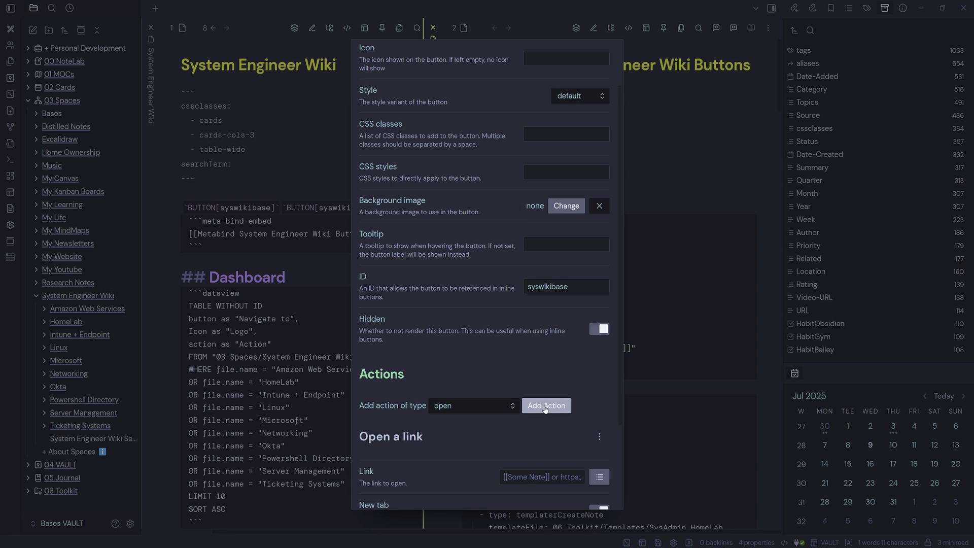
{"action": "scroll", "coordinate": [534, 400], "scroll_direction": "down", "scroll_amount": 4}
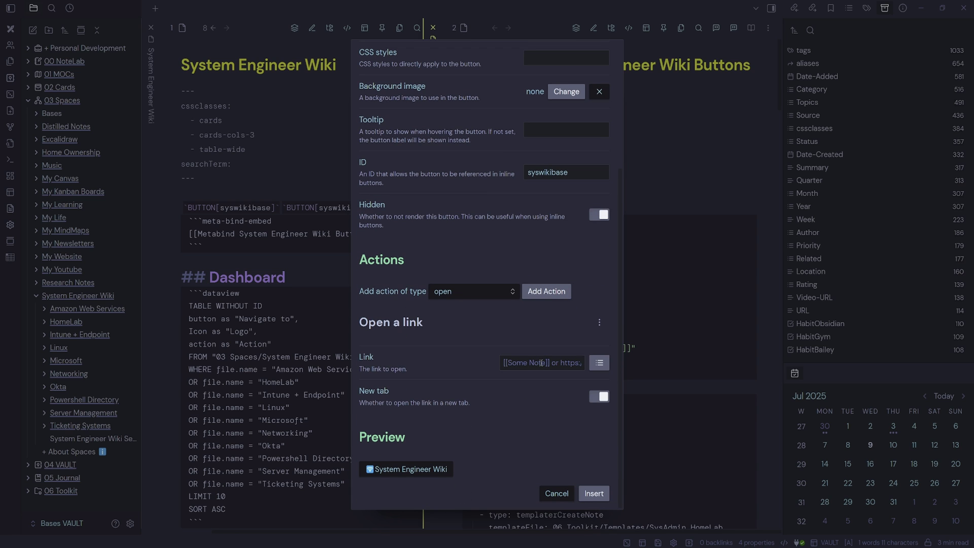
{"action": "left_click", "coordinate": [600, 401]}
{"action": "left_click", "coordinate": [594, 493]}
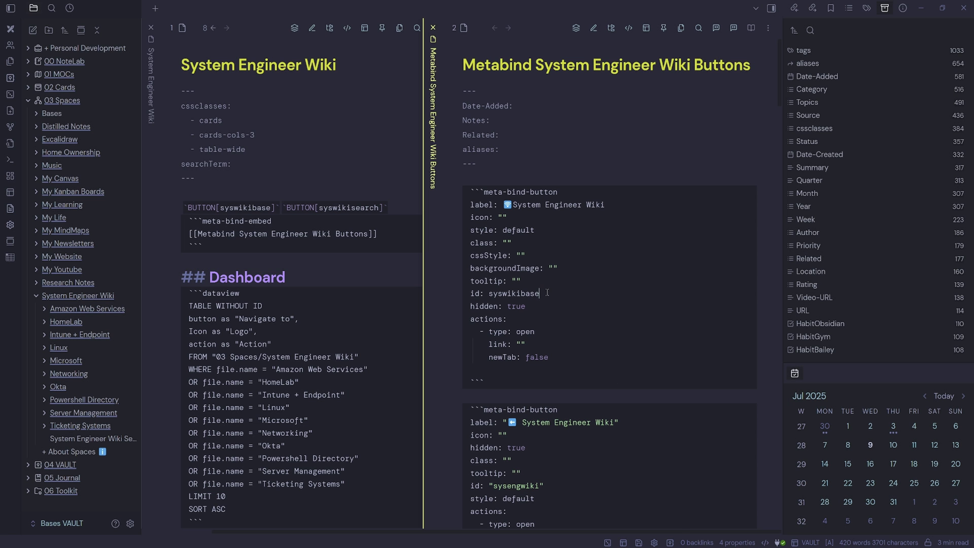
Step: Quote the syswikibase id and paste System Engineer Wiki.base's Obsidian URL as the button link
{"action": "type", "text": "\""}
{"action": "left_click", "coordinate": [490, 293]}
{"action": "type", "text": "\""}
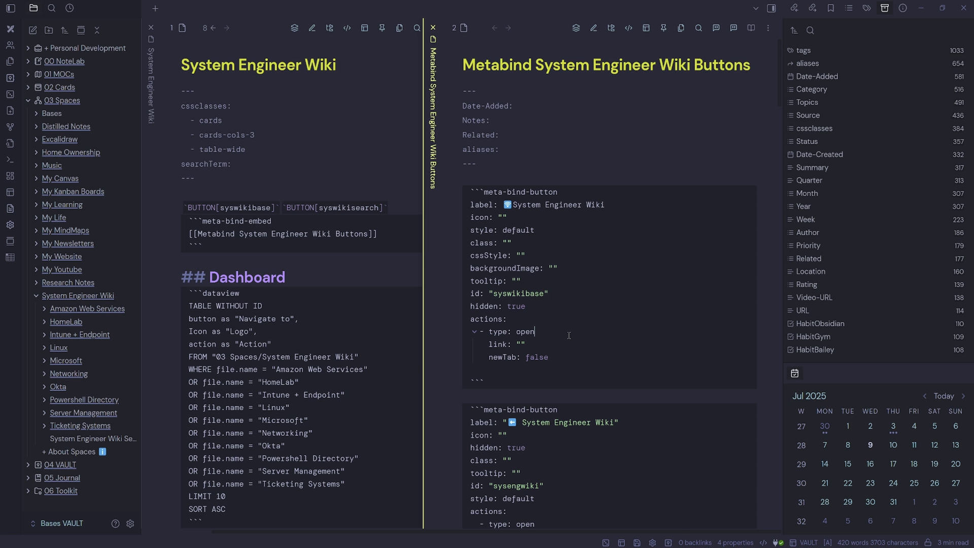
{"action": "left_click", "coordinate": [36, 116]}
{"action": "left_click", "coordinate": [36, 114]}
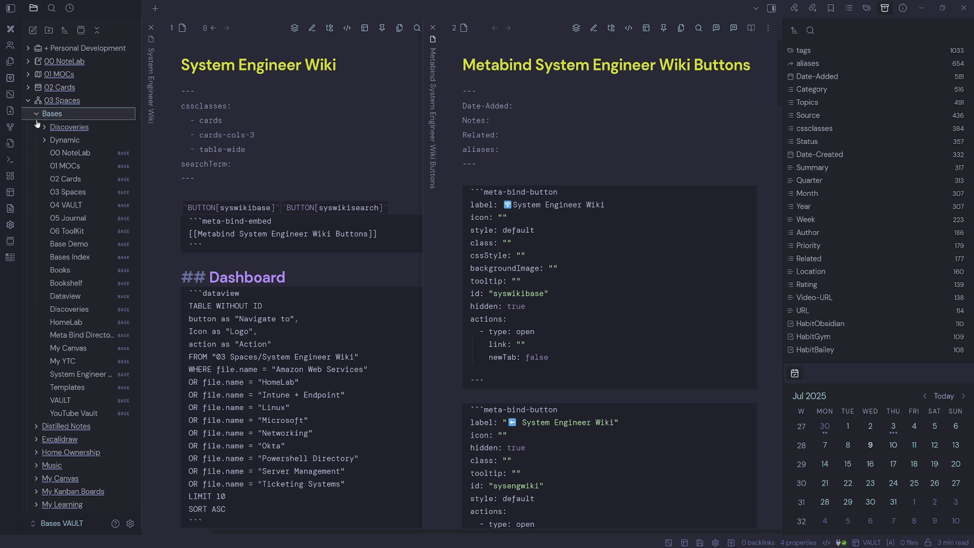
{"action": "right_click", "coordinate": [94, 375]}
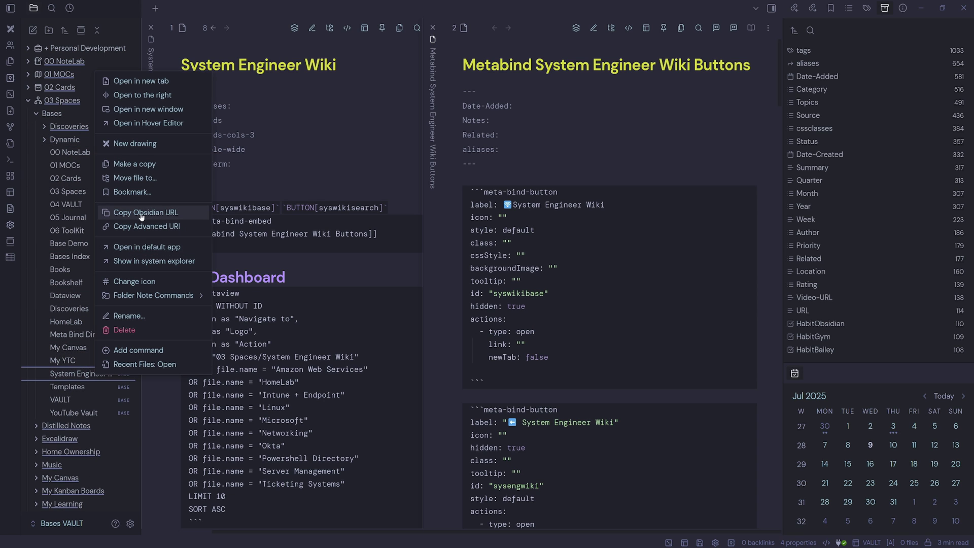
{"action": "left_click", "coordinate": [158, 217]}
{"action": "left_click", "coordinate": [519, 344]}
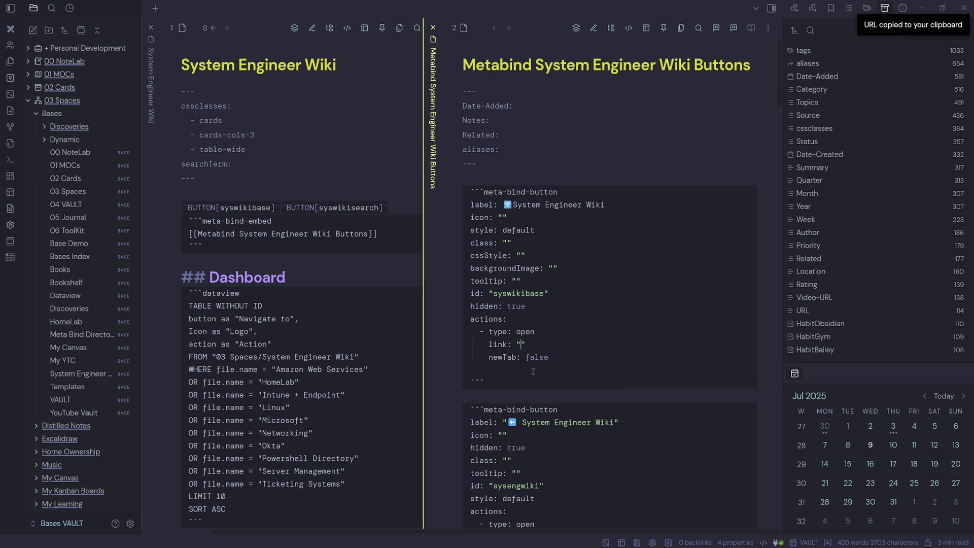
{"action": "key", "text": "ctrl+v"}
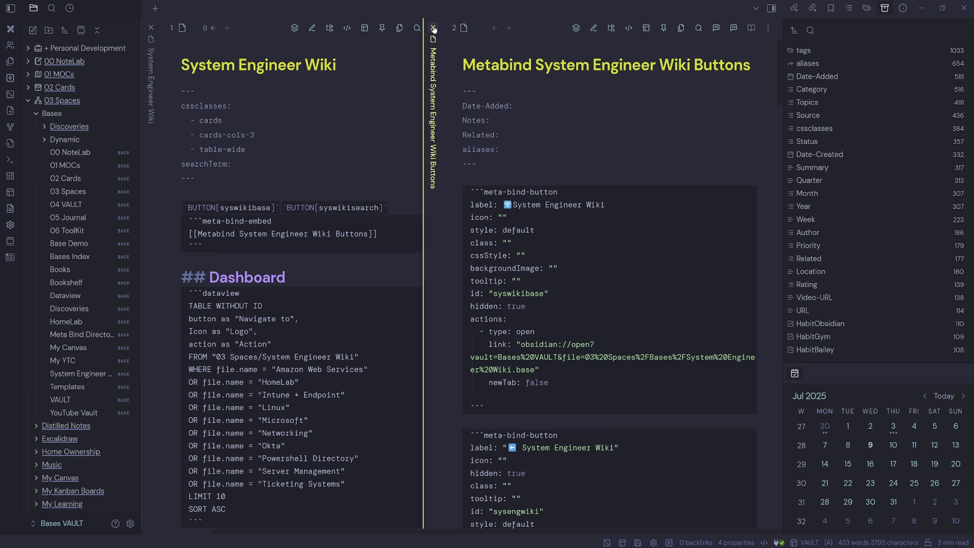
Step: Close the buttons note and verify the System Engineer Wiki button opens the 67-result base
{"action": "left_click", "coordinate": [434, 28]}
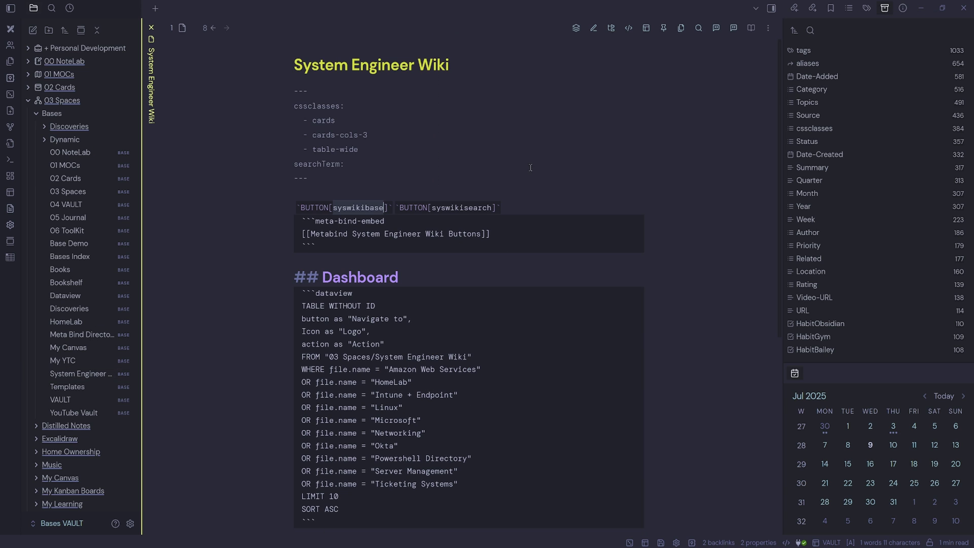
{"action": "left_click", "coordinate": [628, 29]}
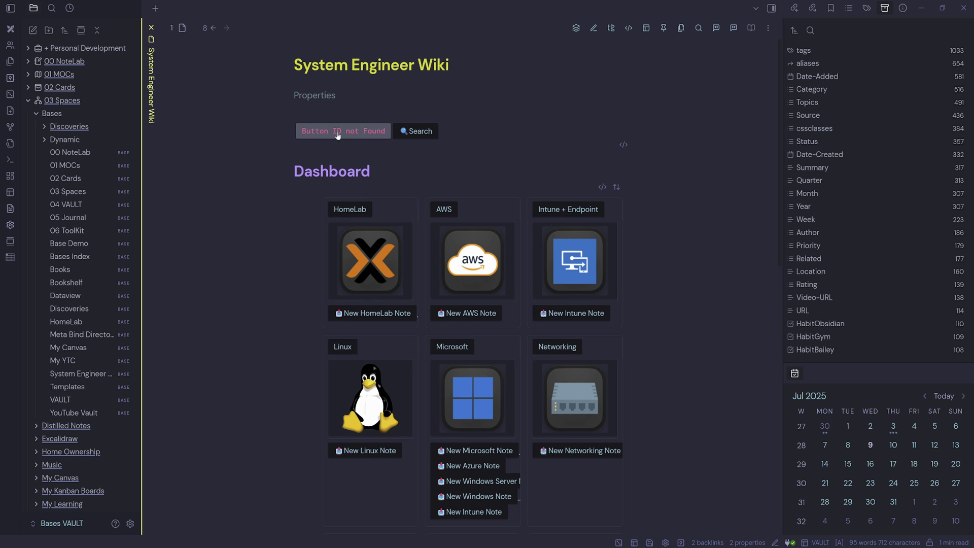
{"action": "left_click", "coordinate": [213, 29]}
{"action": "left_click", "coordinate": [226, 29]}
{"action": "left_click", "coordinate": [605, 53]}
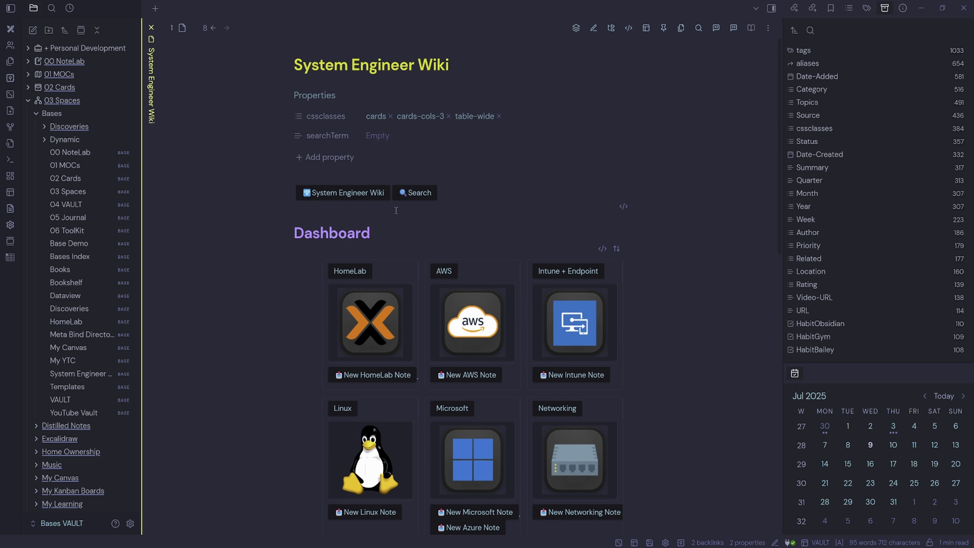
{"action": "left_click", "coordinate": [343, 131]}
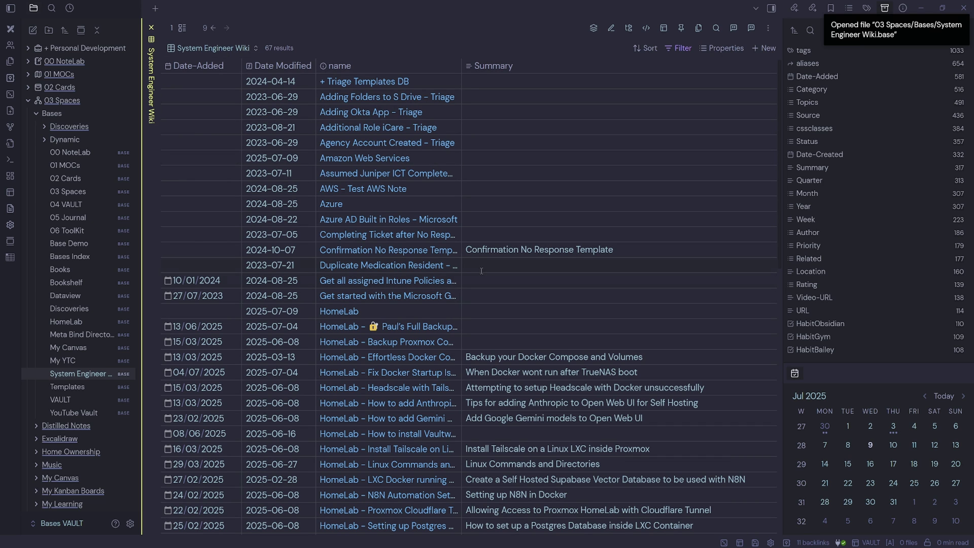
{"action": "left_click", "coordinate": [213, 28]}
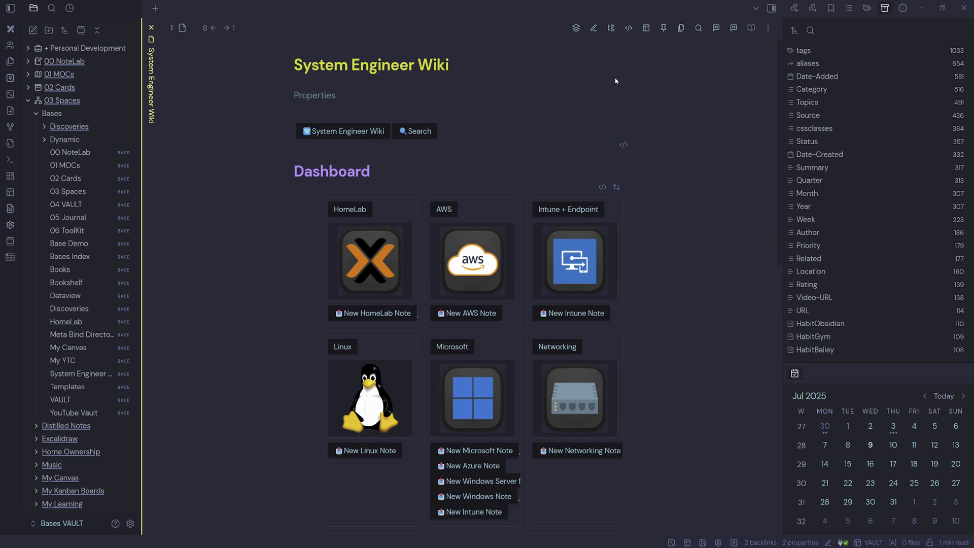
{"action": "left_click", "coordinate": [628, 28]}
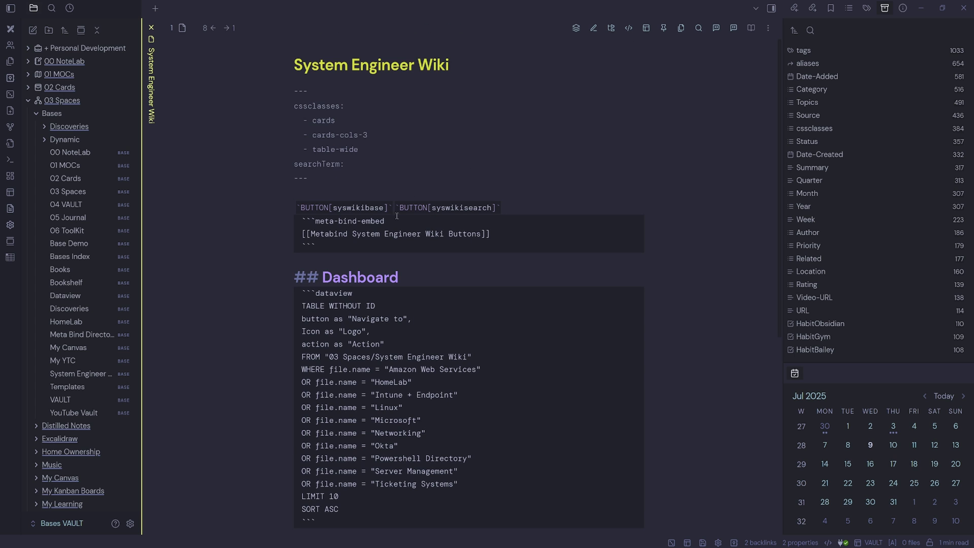
Step: Change the syswikibase button label to 'System Engineer Wiki Base' and preview it on the dashboard
{"action": "left_click_drag", "start_coordinate": [481, 235], "coordinate": [308, 235]}
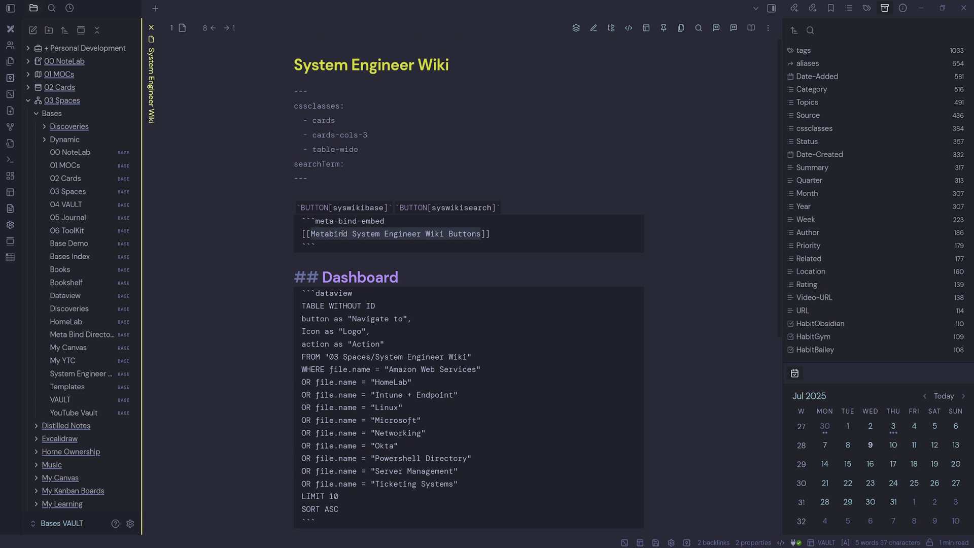
{"action": "key", "text": "ctrl+o"}
{"action": "key", "text": "Down"}
{"action": "key", "text": "Down"}
{"action": "key", "text": "Down"}
{"action": "key", "text": "ctrl+alt+Return"}
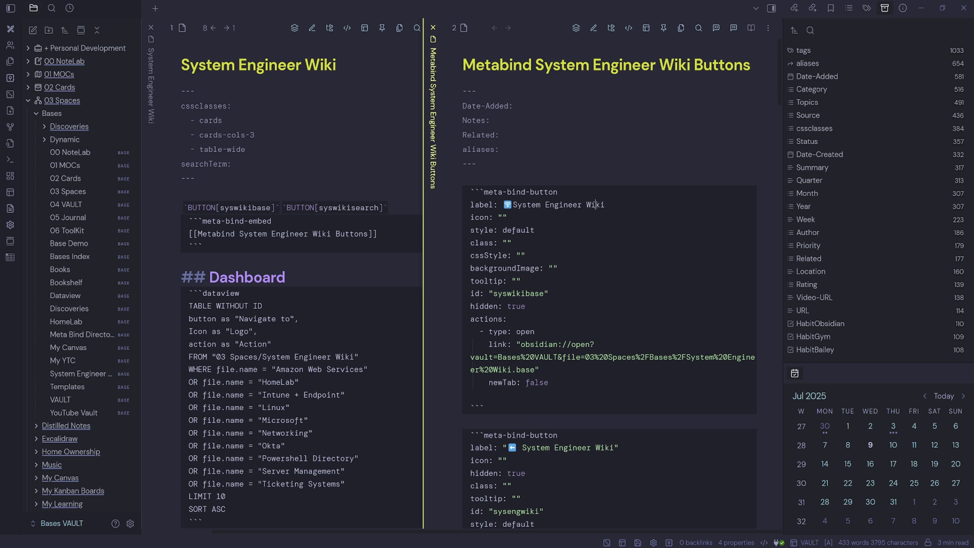
{"action": "double_click", "coordinate": [596, 204]}
{"action": "type", "text": "Wiki Base"}
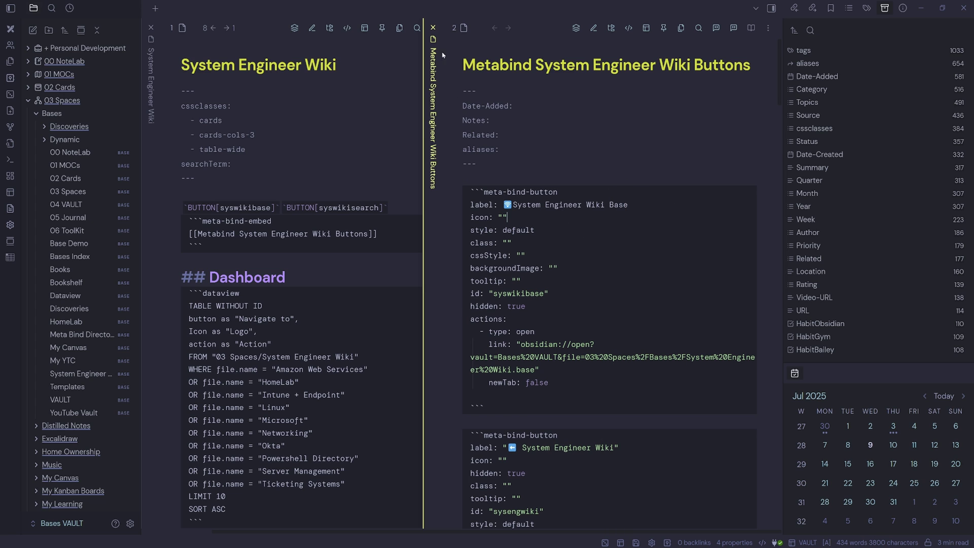
{"action": "left_click", "coordinate": [433, 28]}
{"action": "left_click", "coordinate": [226, 27]}
{"action": "left_click", "coordinate": [213, 28]}
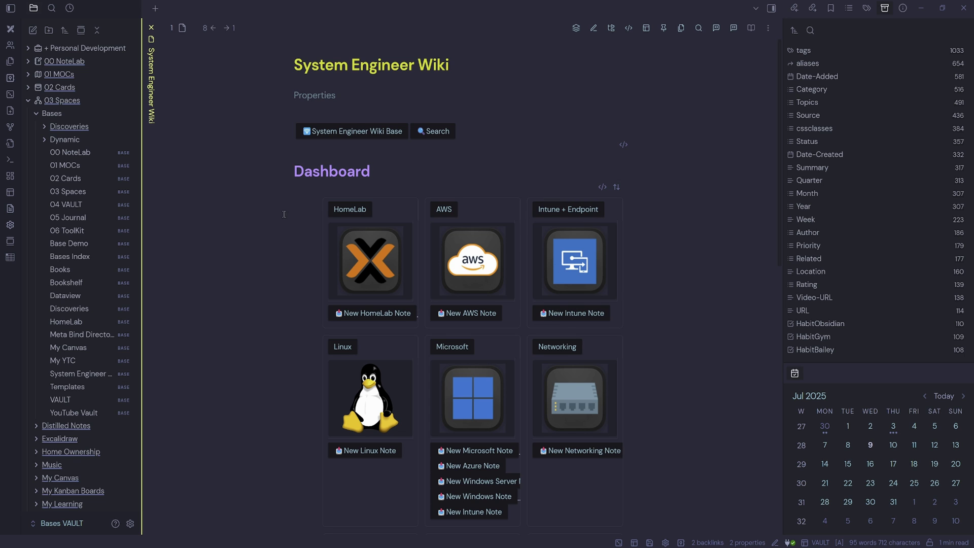
{"action": "left_click", "coordinate": [628, 29]}
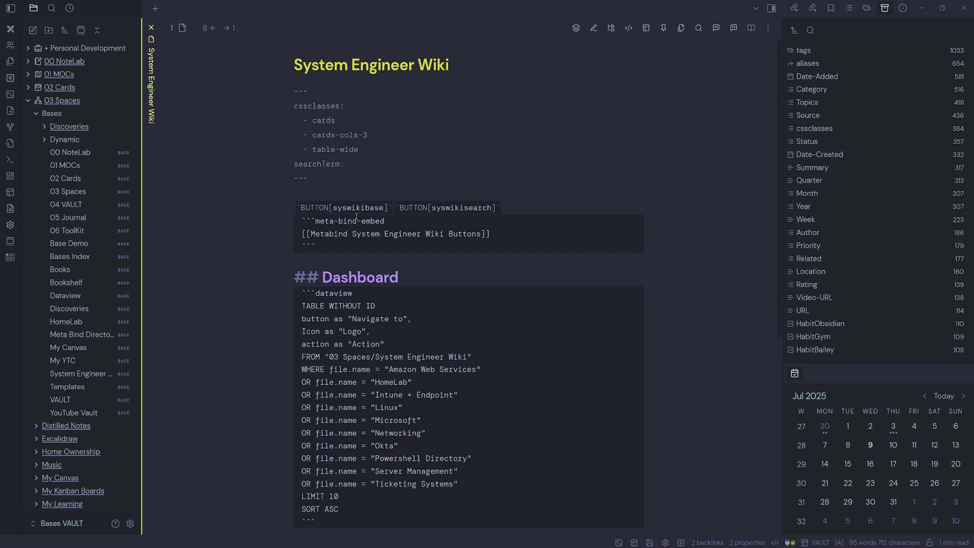
Step: In the HomeLab note, test that the System Engineer Wiki Base button opens the base, then go back
{"action": "left_click_drag", "start_coordinate": [394, 208], "coordinate": [280, 205]}
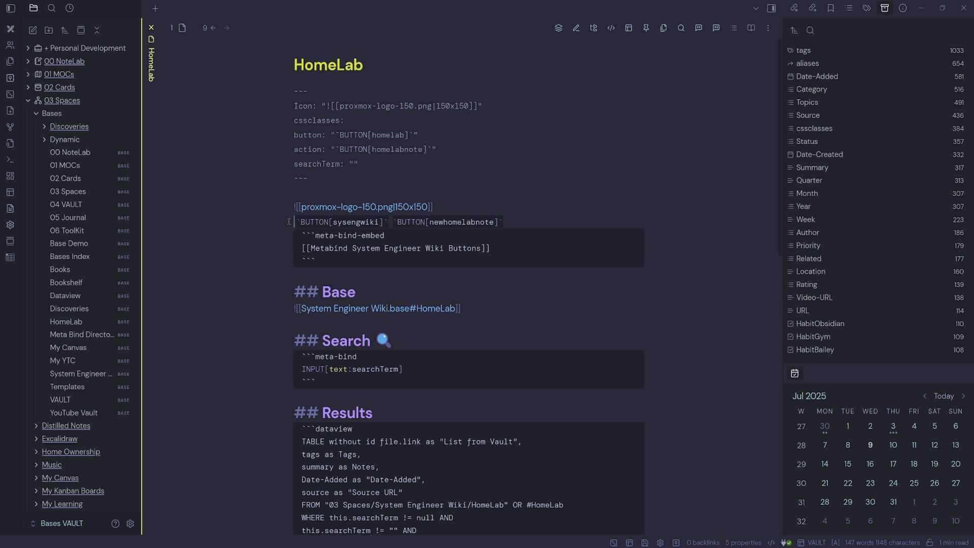
{"action": "left_click", "coordinate": [390, 223]}
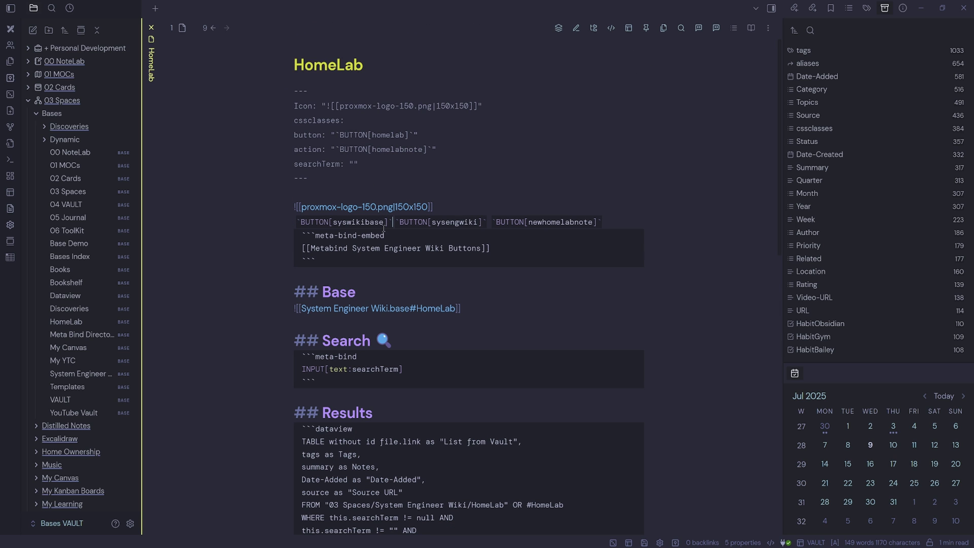
{"action": "left_click_drag", "start_coordinate": [481, 248], "coordinate": [310, 248]}
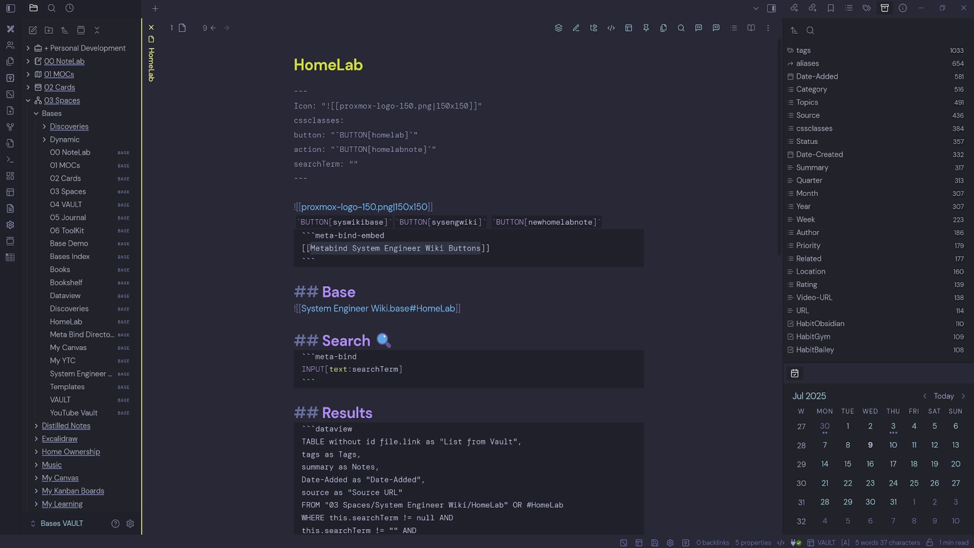
{"action": "left_click", "coordinate": [612, 28]}
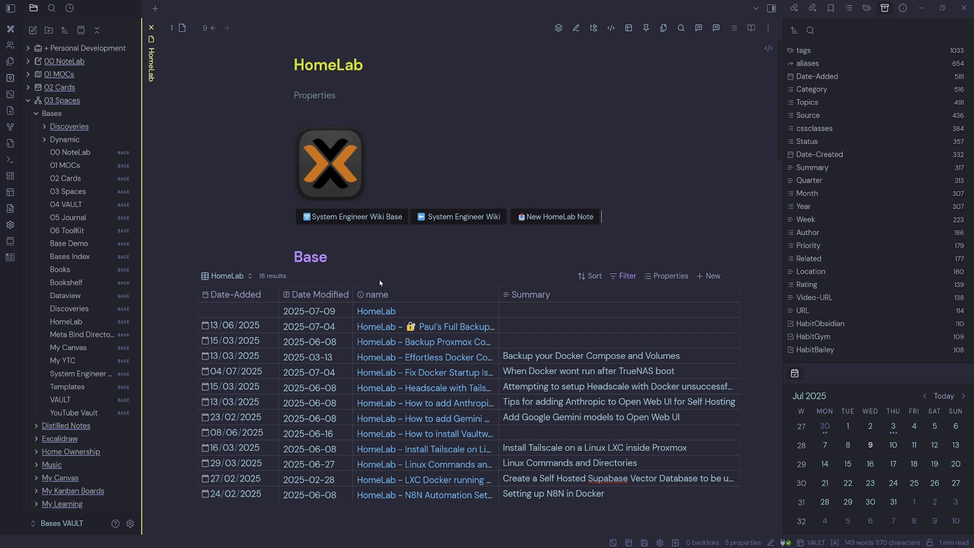
{"action": "left_click", "coordinate": [365, 219]}
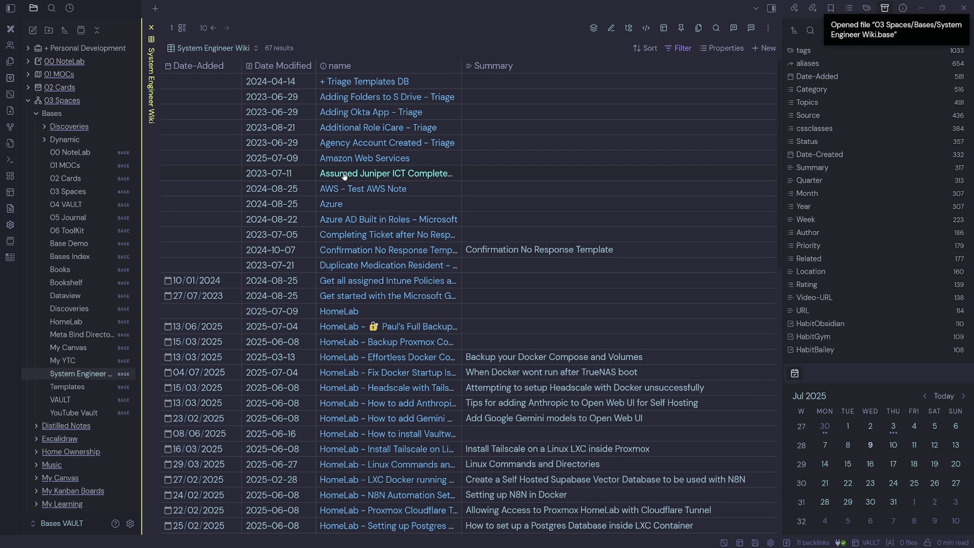
{"action": "key", "text": "ctrl+alt+Left"}
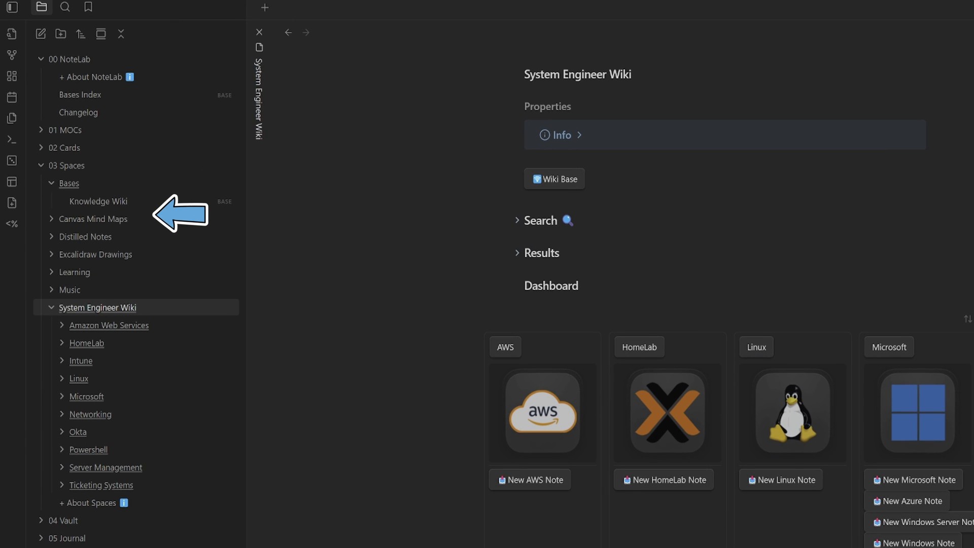
Step: Open Knowledge Wiki.base from the Bases folder note, list its per-topic views, then return to the dashboard
{"action": "left_click", "coordinate": [73, 187]}
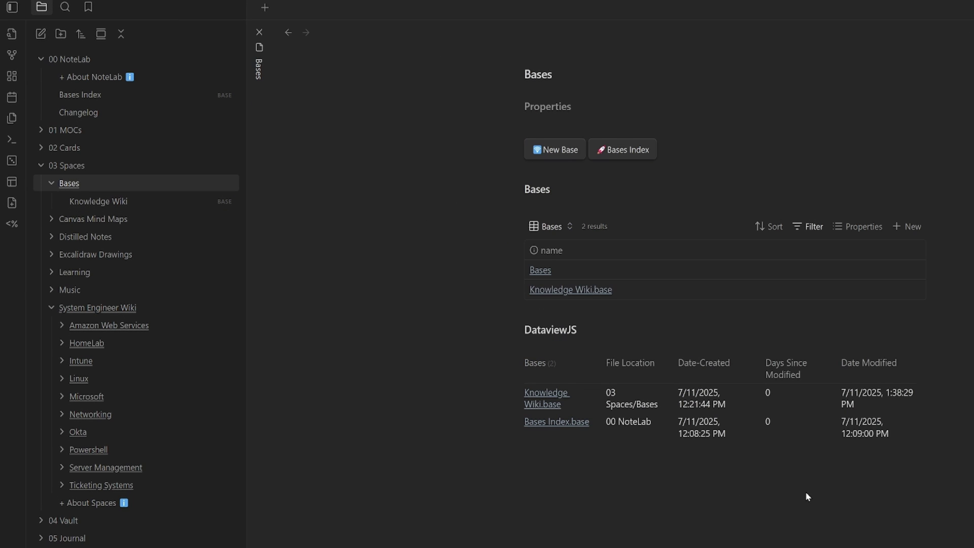
{"action": "left_click", "coordinate": [576, 291]}
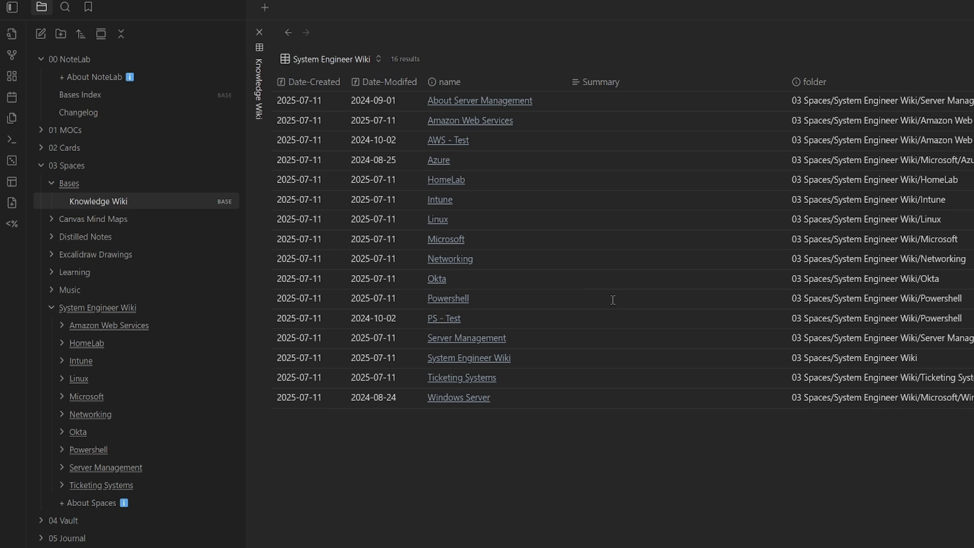
{"action": "left_click", "coordinate": [362, 59]}
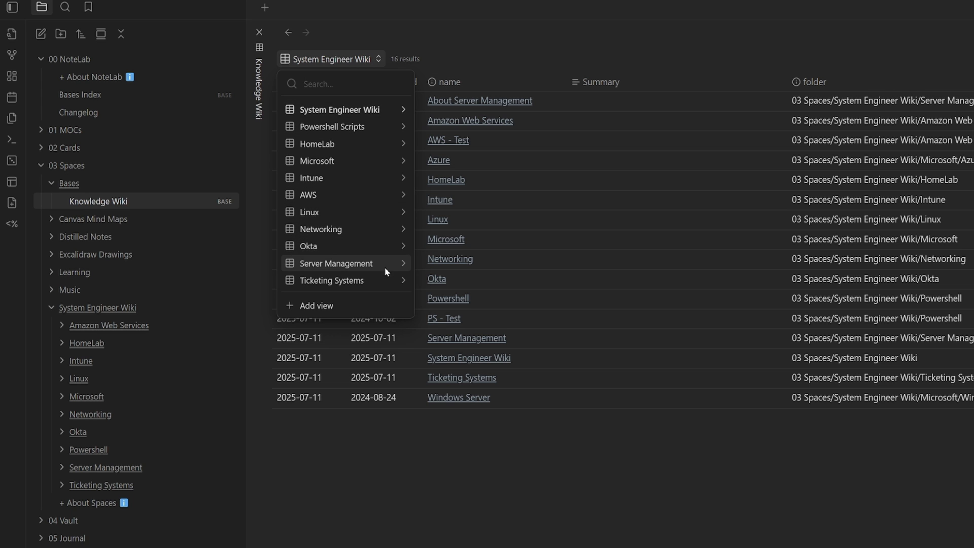
{"action": "left_click", "coordinate": [105, 310]}
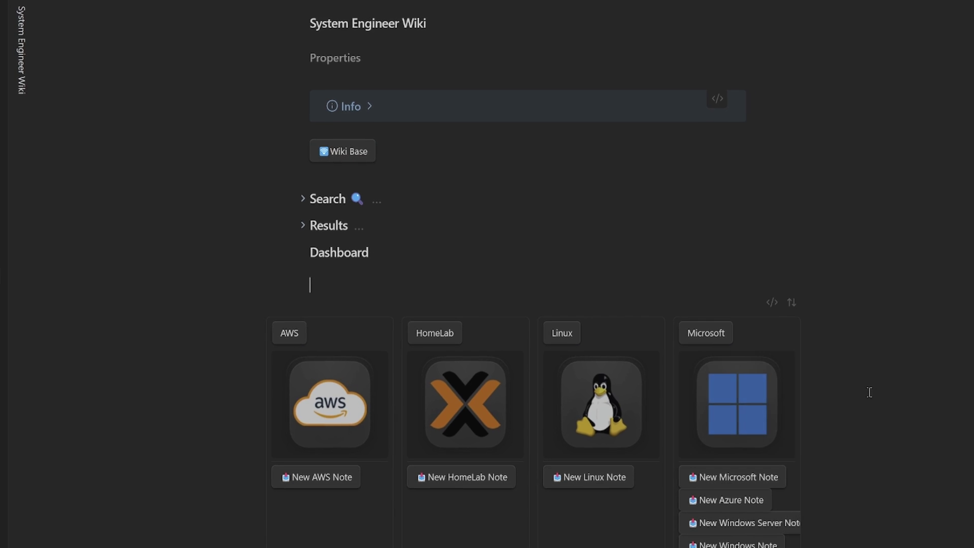
Step: Open the Amazon Web Services note from the AWS dashboard card, showing its embedded AWS view listing AWS - Test
{"action": "scroll", "coordinate": [486, 401], "scroll_direction": "down", "scroll_amount": 10}
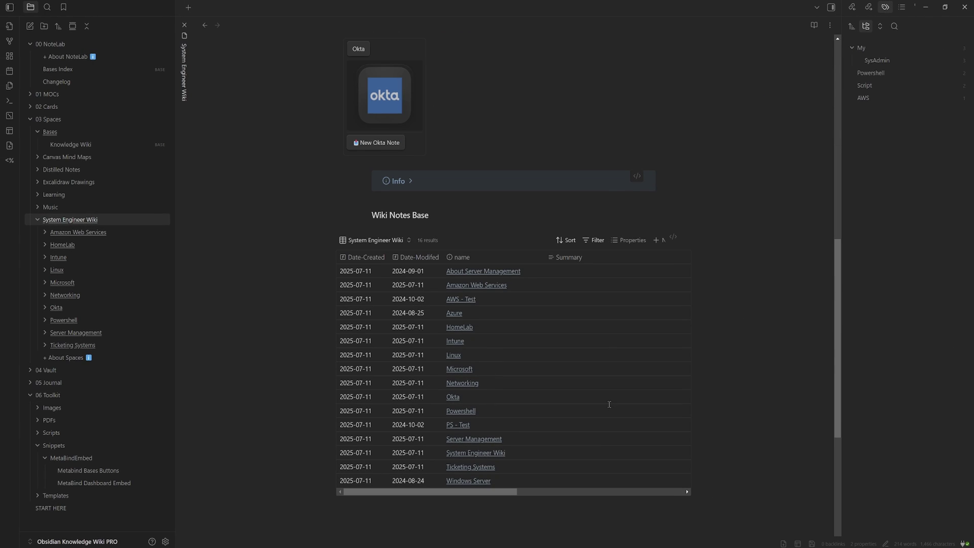
{"action": "scroll", "coordinate": [325, 276], "scroll_direction": "up", "scroll_amount": 10}
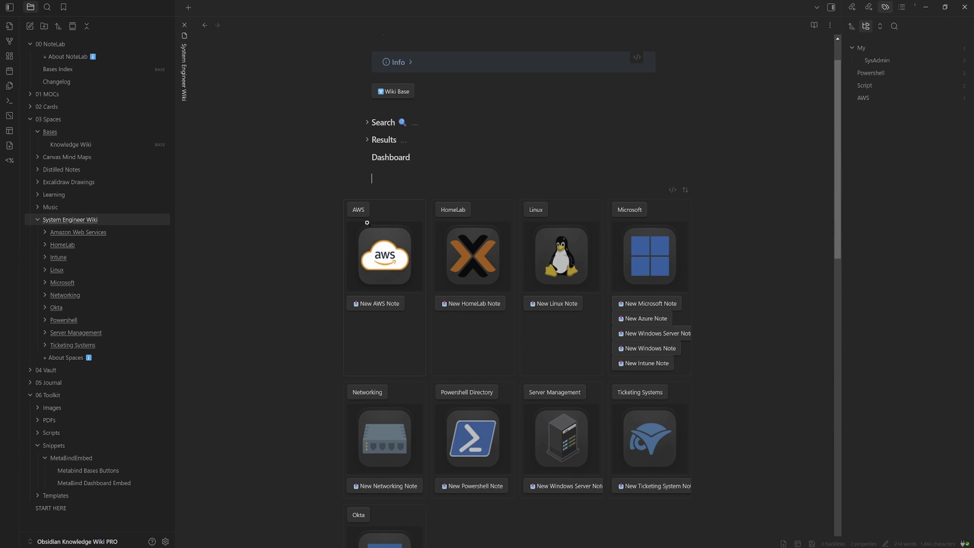
{"action": "left_click", "coordinate": [365, 219]}
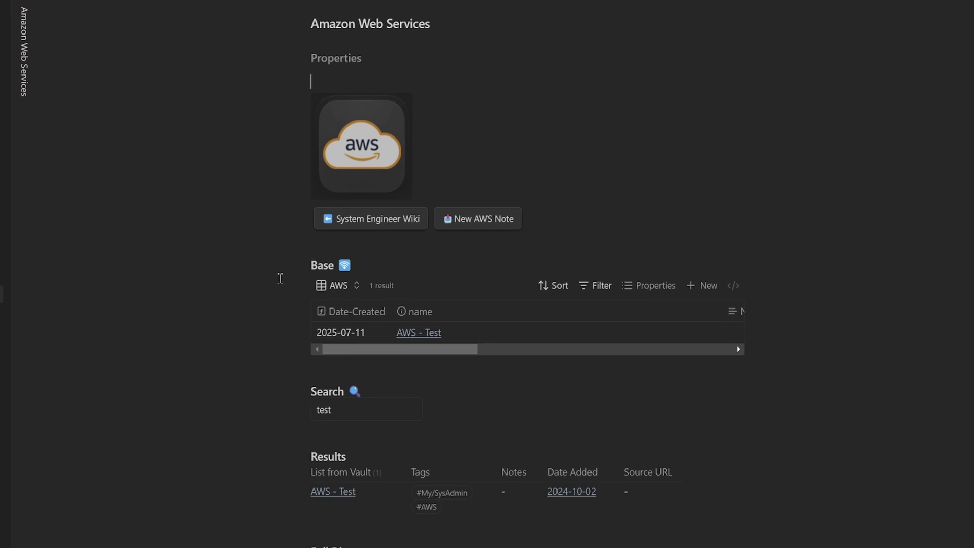